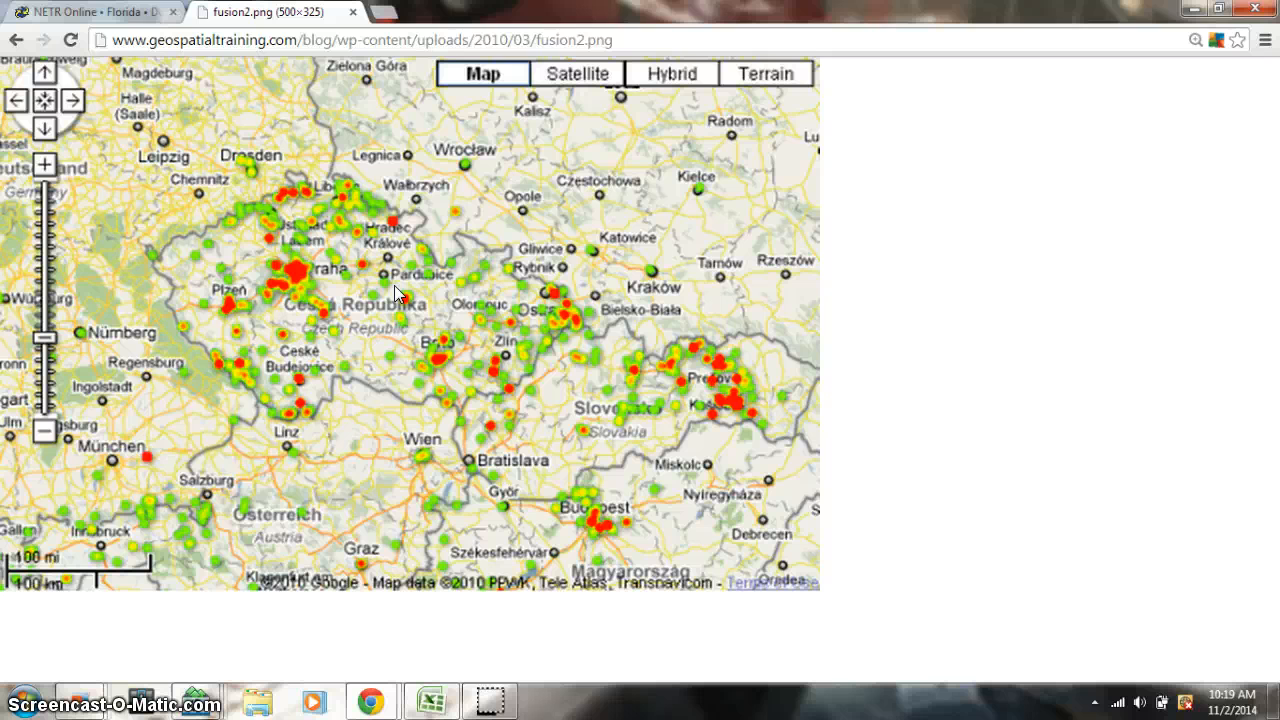
# Step: Reset the page zoom of the fusion2.png heat map image to the default
pyautogui.click(324, 202)
pyautogui.click(1194, 40)
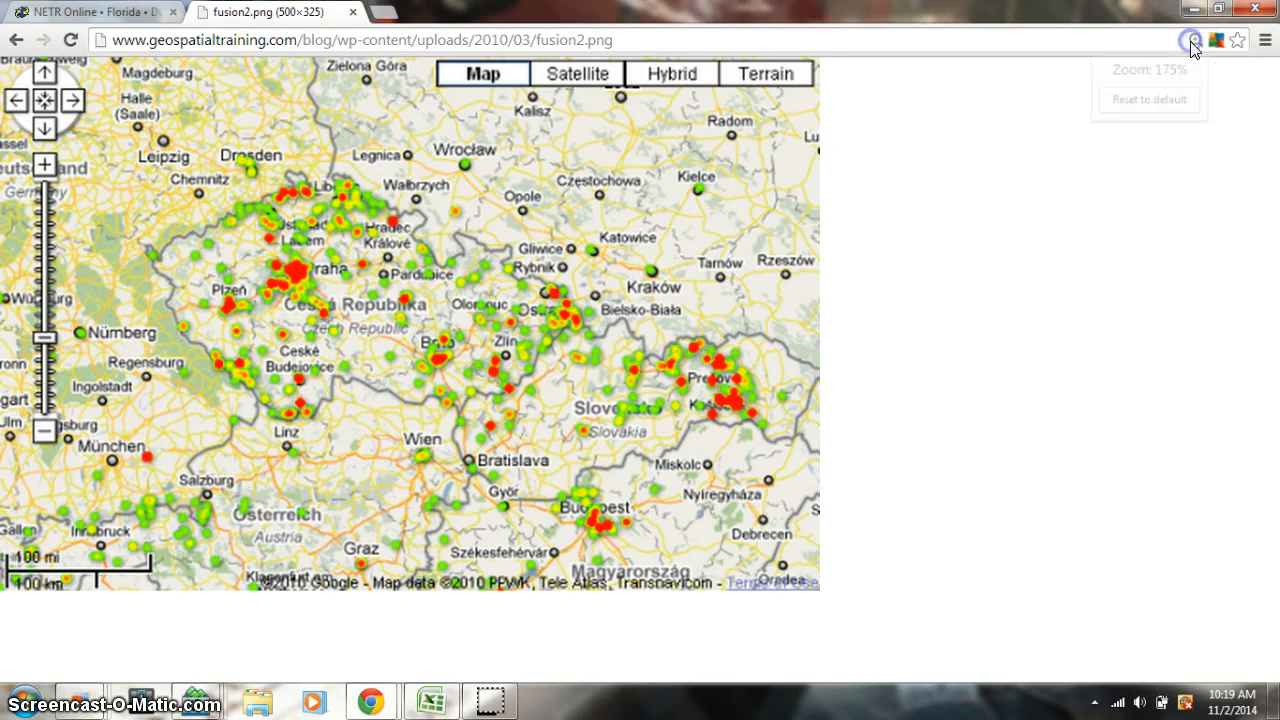
pyautogui.click(1166, 100)
pyautogui.click(795, 86)
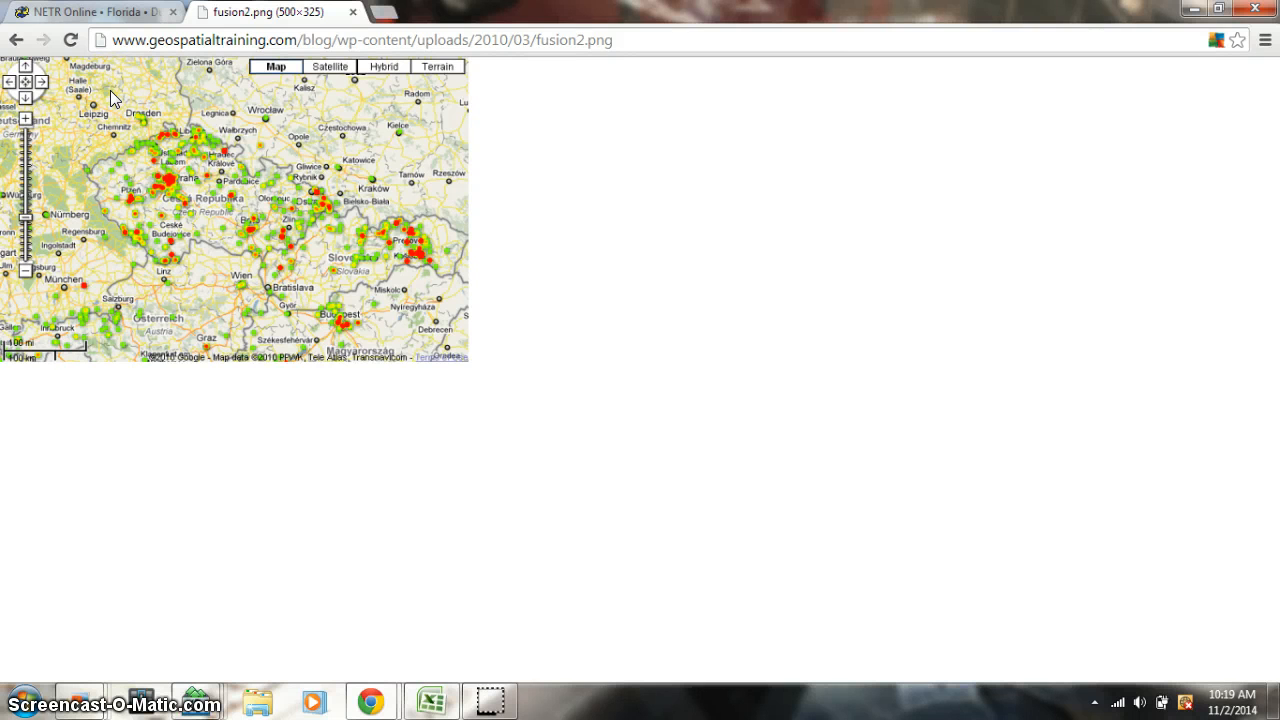
# Step: Return to the NETR Online page and load the netronline.com home page there
pyautogui.click(90, 12)
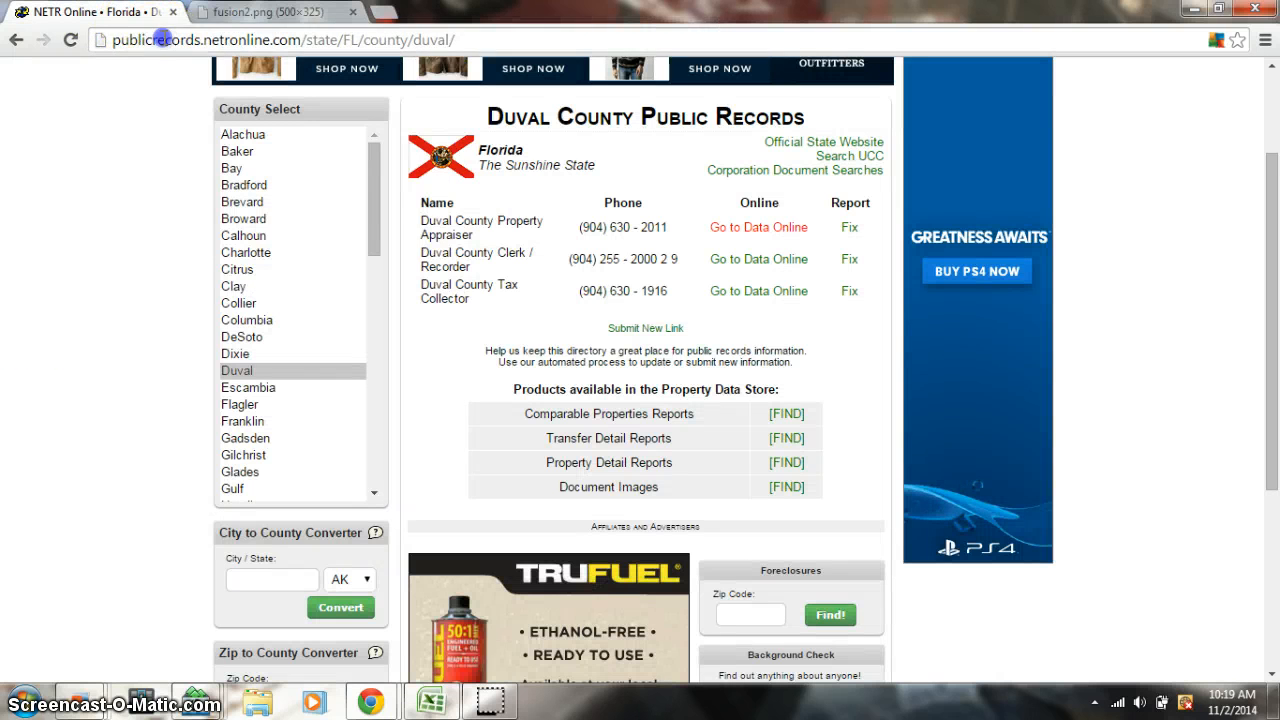
pyautogui.click(162, 40)
pyautogui.write('netronline.com')
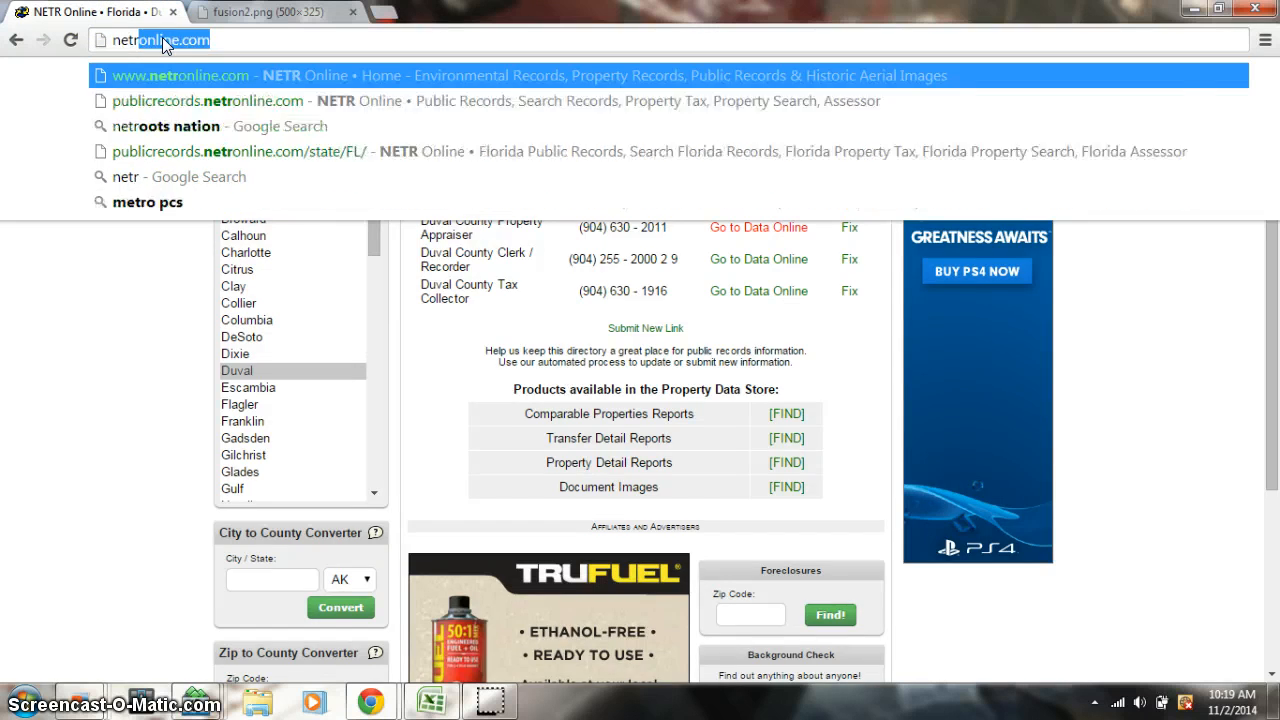
pyautogui.press('Return')
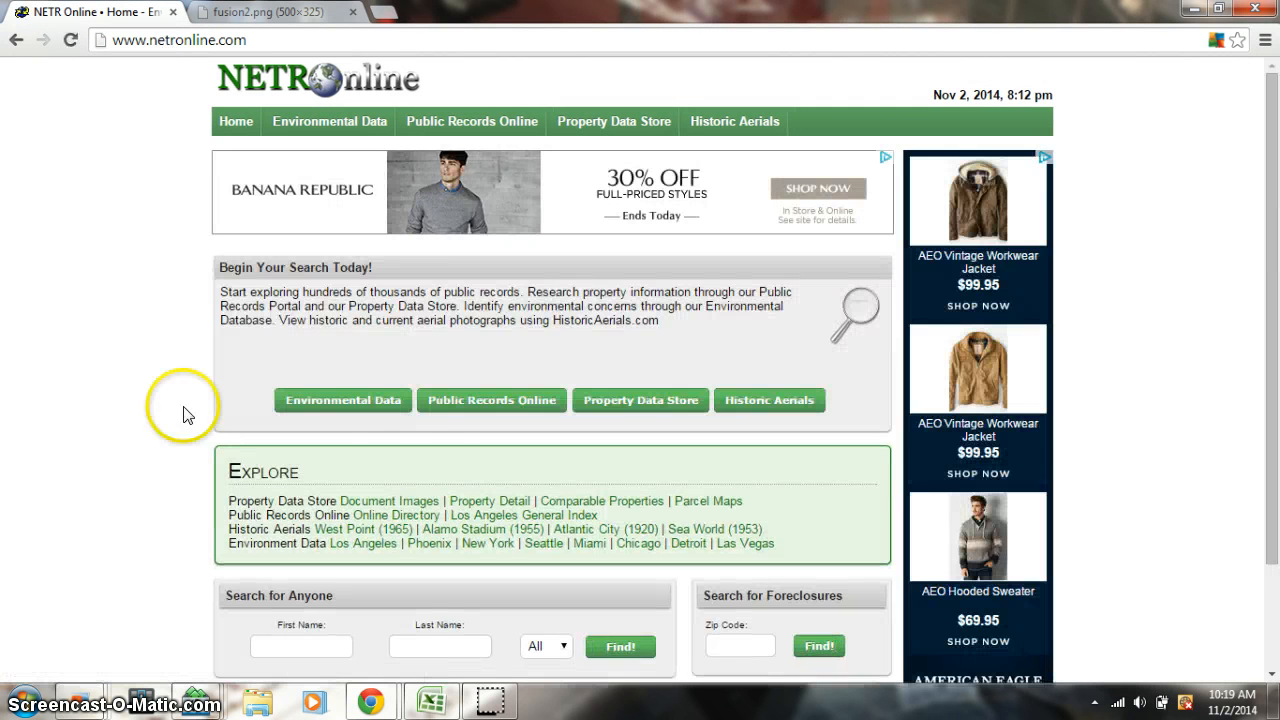
# Step: Open the Duval County, Florida entry in the public records directory and go to the Property Appraiser's online data
pyautogui.click(442, 418)
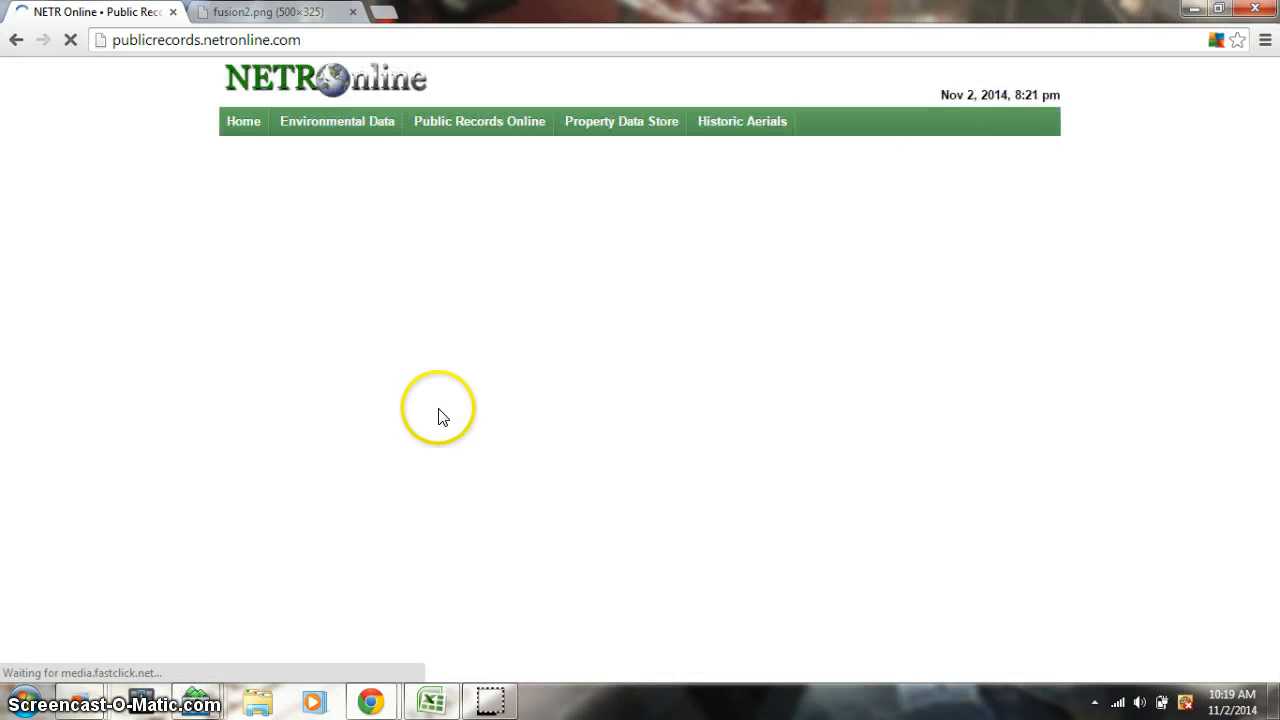
pyautogui.scroll(-2, 1175, 217)
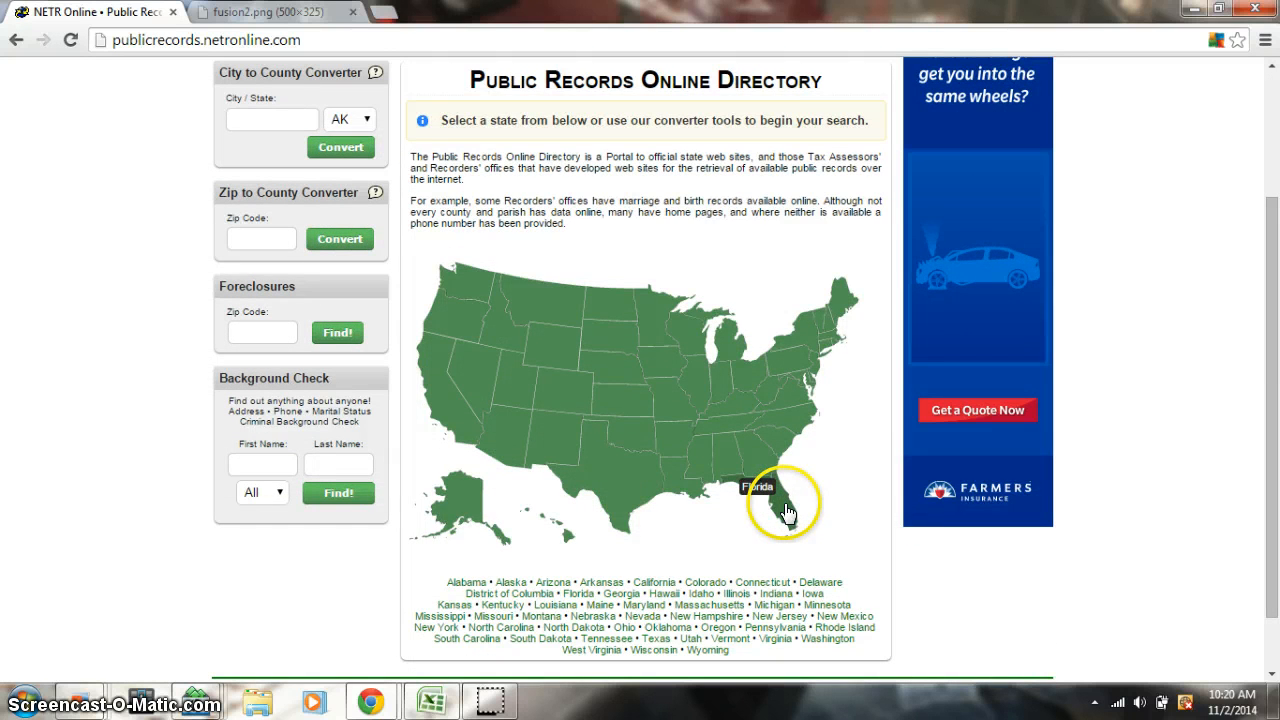
pyautogui.click(785, 510)
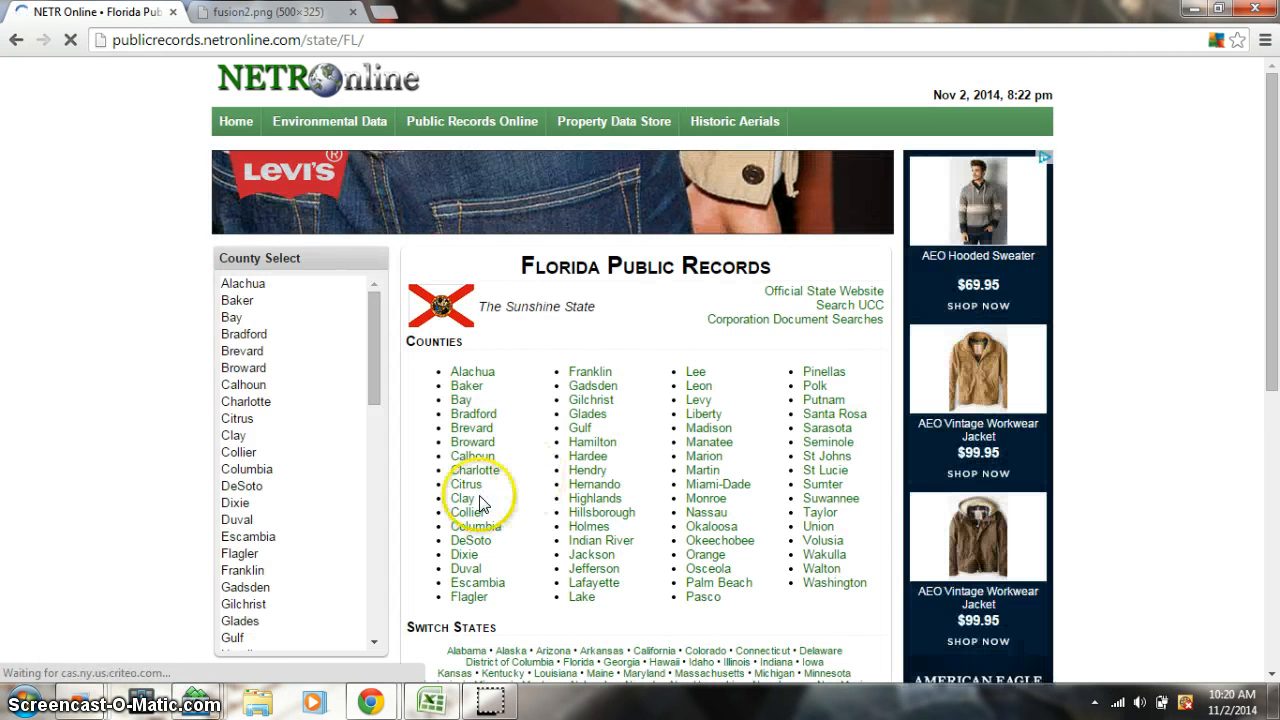
pyautogui.click(466, 568)
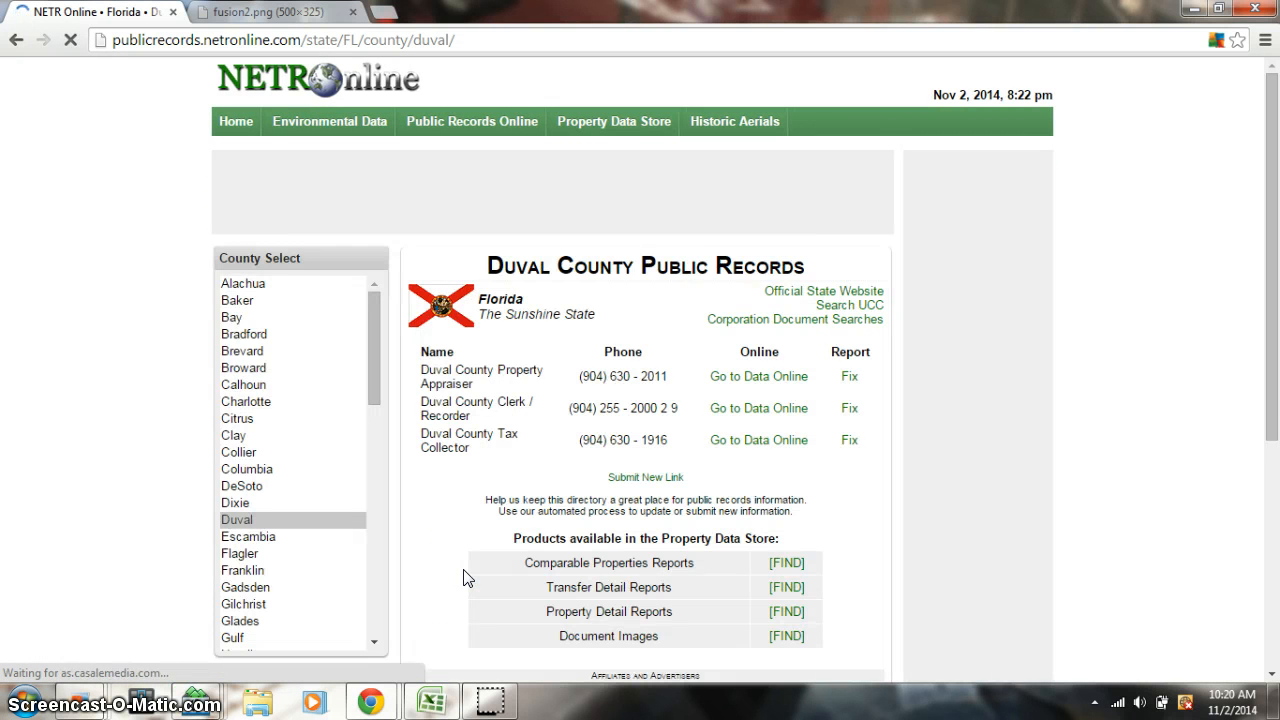
pyautogui.click(715, 379)
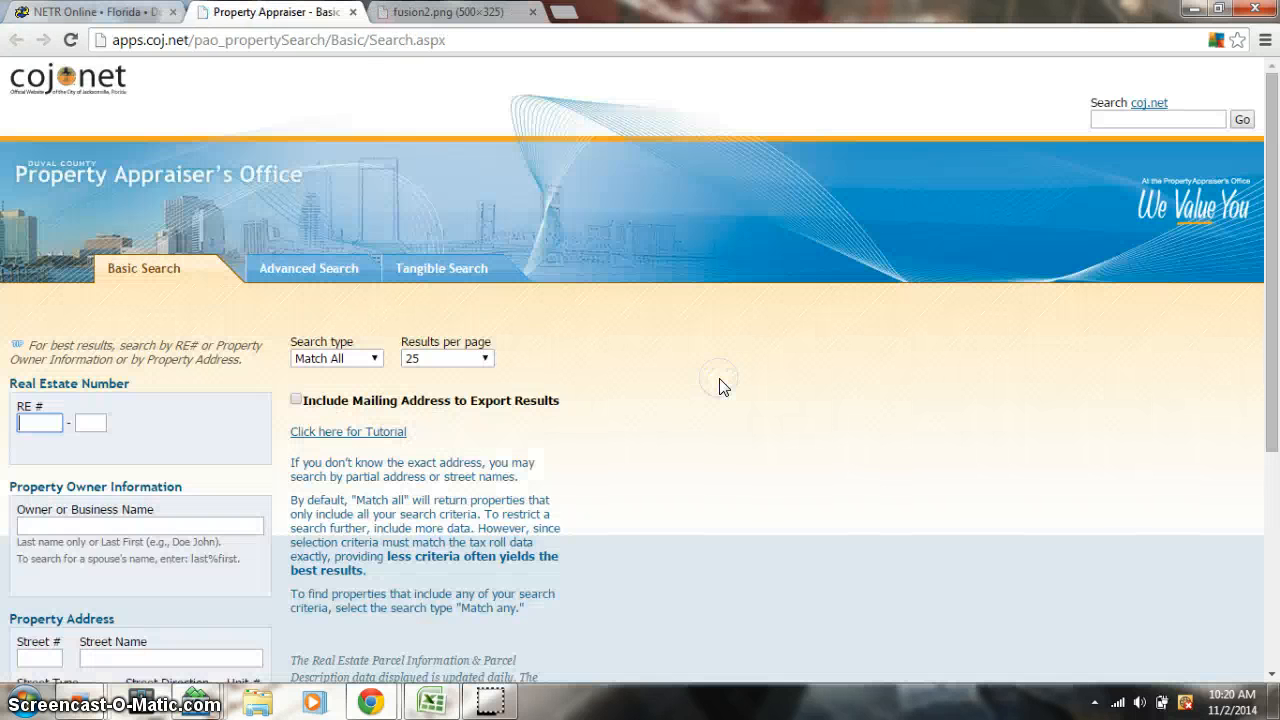
# Step: In the advanced property search, set the sales date range from 11/01/2012 to 11/01/2014
pyautogui.click(331, 270)
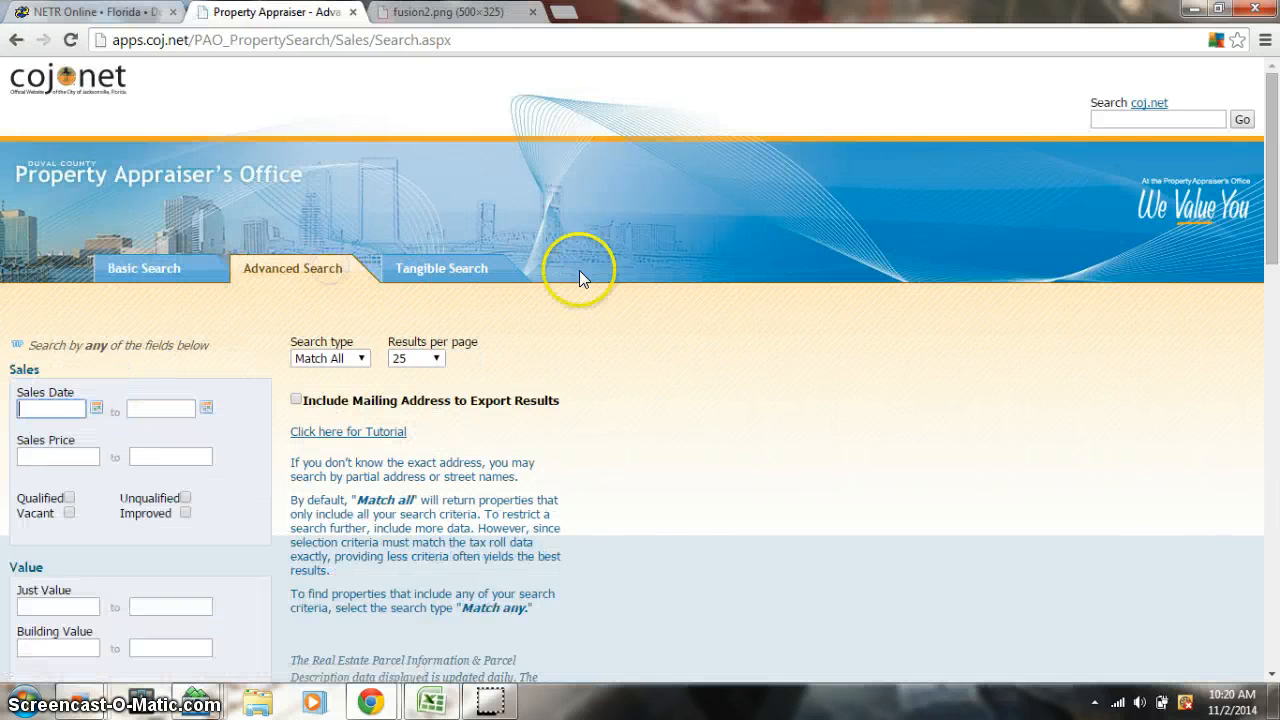
pyautogui.moveTo(1275, 214); pyautogui.dragTo(1276, 256)
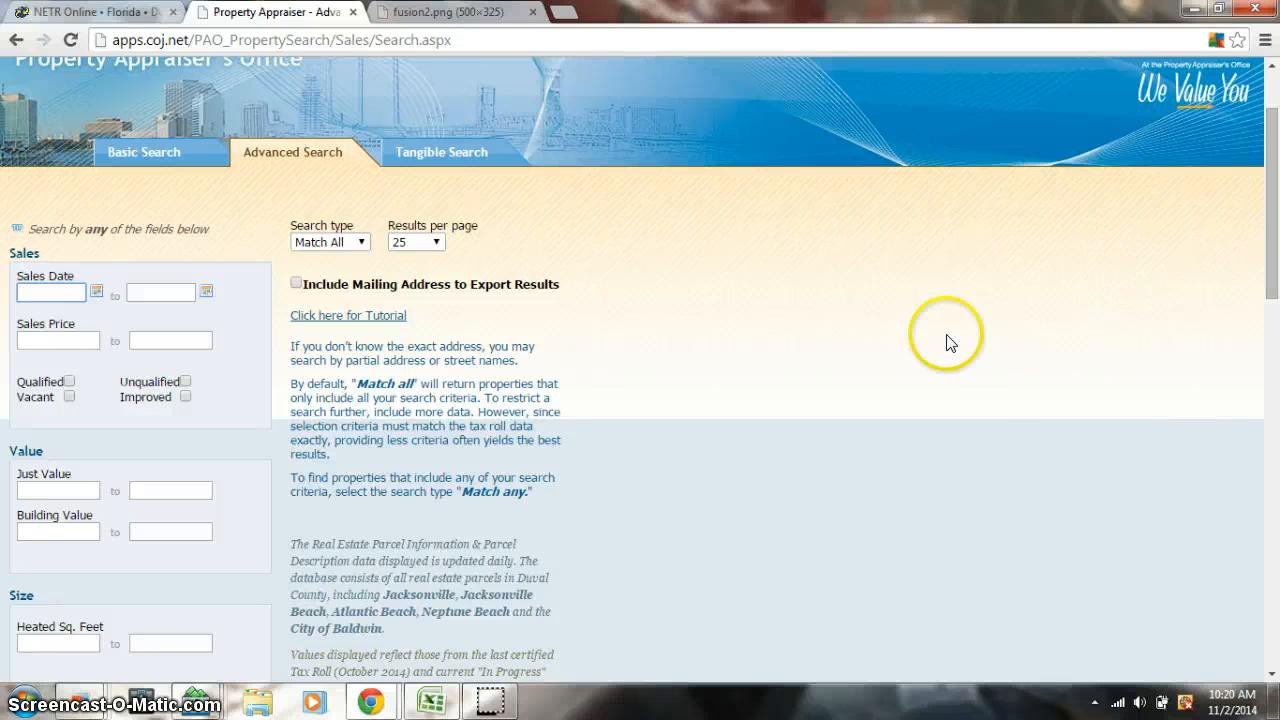
pyautogui.click(95, 291)
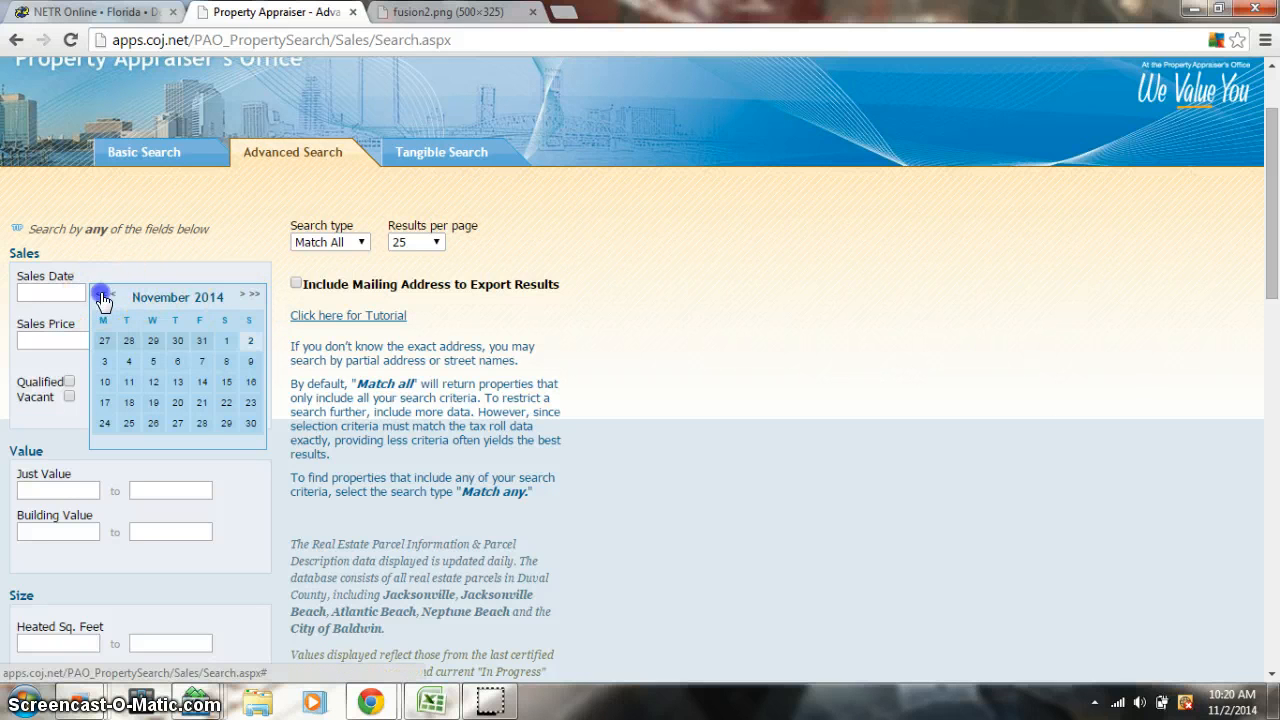
pyautogui.click(101, 295)
pyautogui.click(101, 295)
pyautogui.click(178, 343)
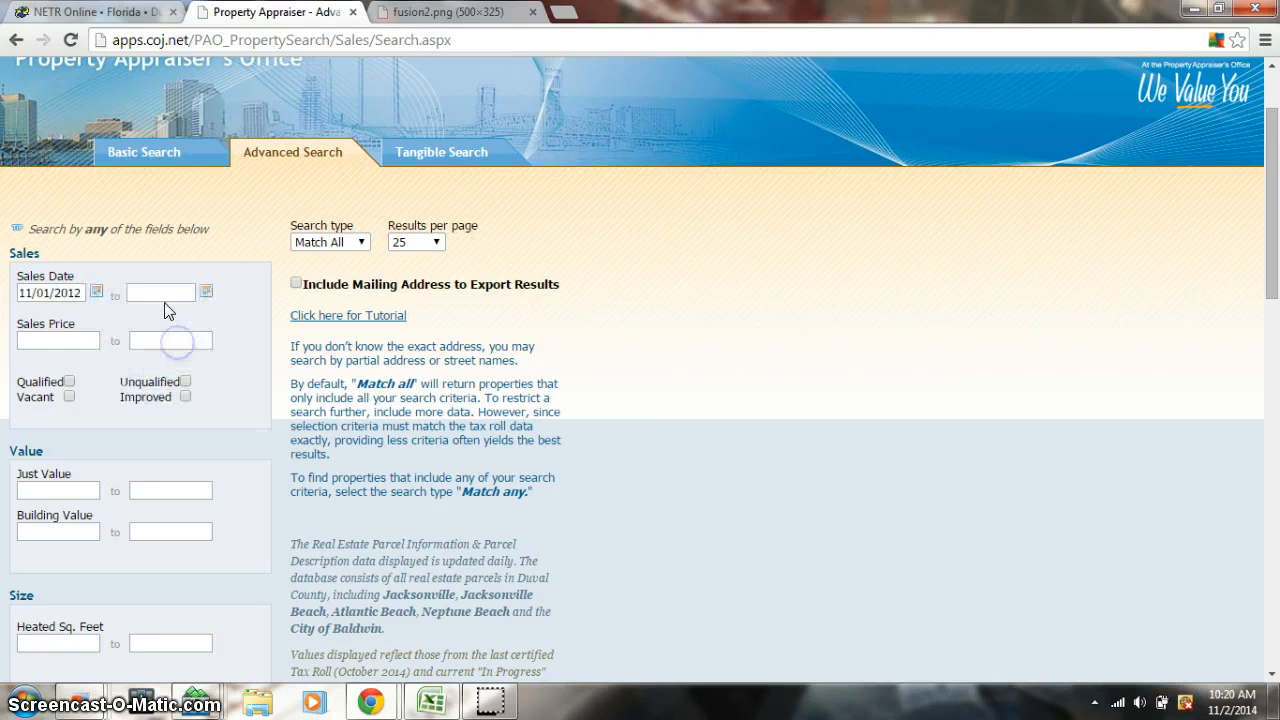
pyautogui.click(205, 292)
pyautogui.click(336, 342)
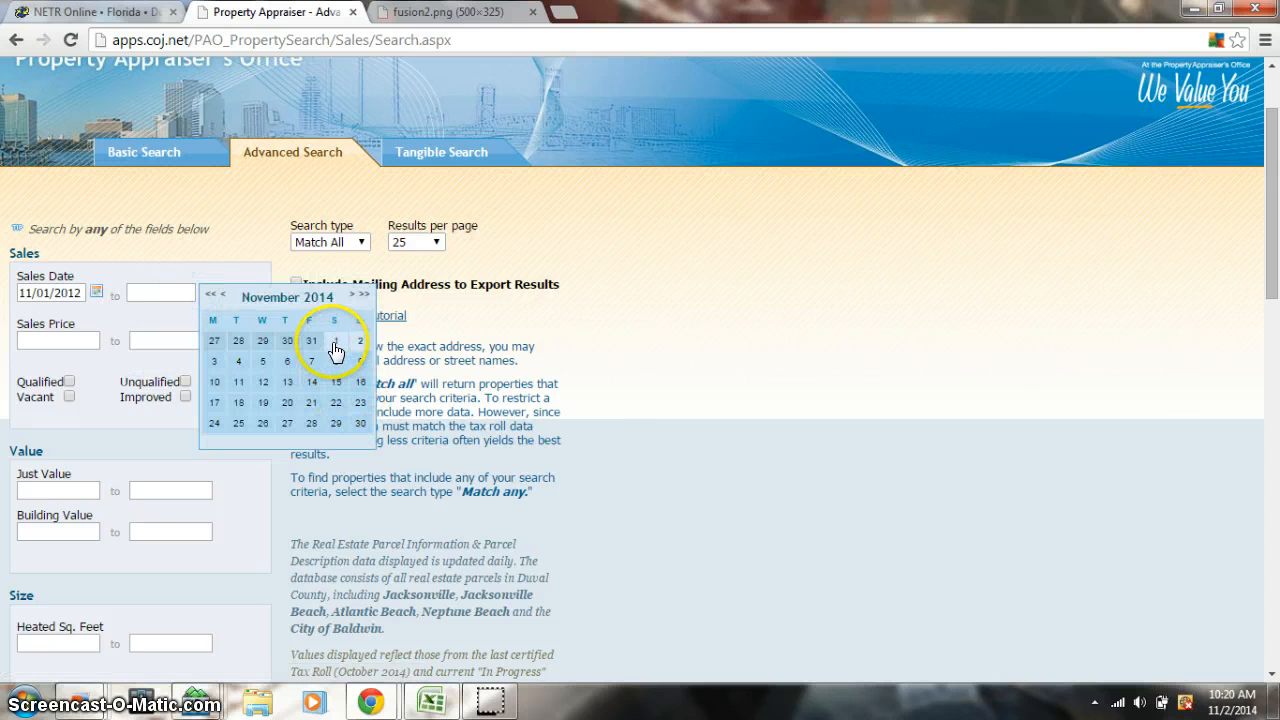
# Step: Set the minimum just value to 10000 and select the property use 1740 - CONDO OFFICES 1-2
pyautogui.moveTo(1270, 172); pyautogui.dragTo(1270, 267)
pyautogui.click(76, 179)
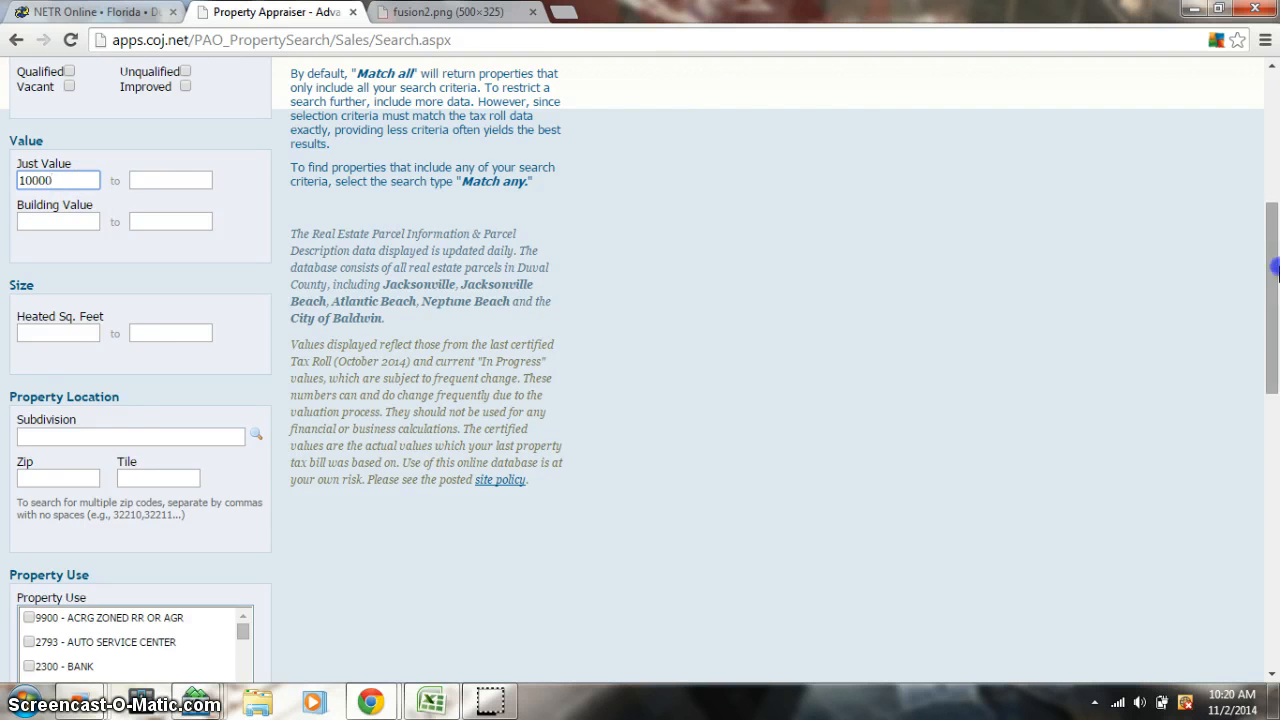
pyautogui.moveTo(1270, 258); pyautogui.dragTo(1272, 440)
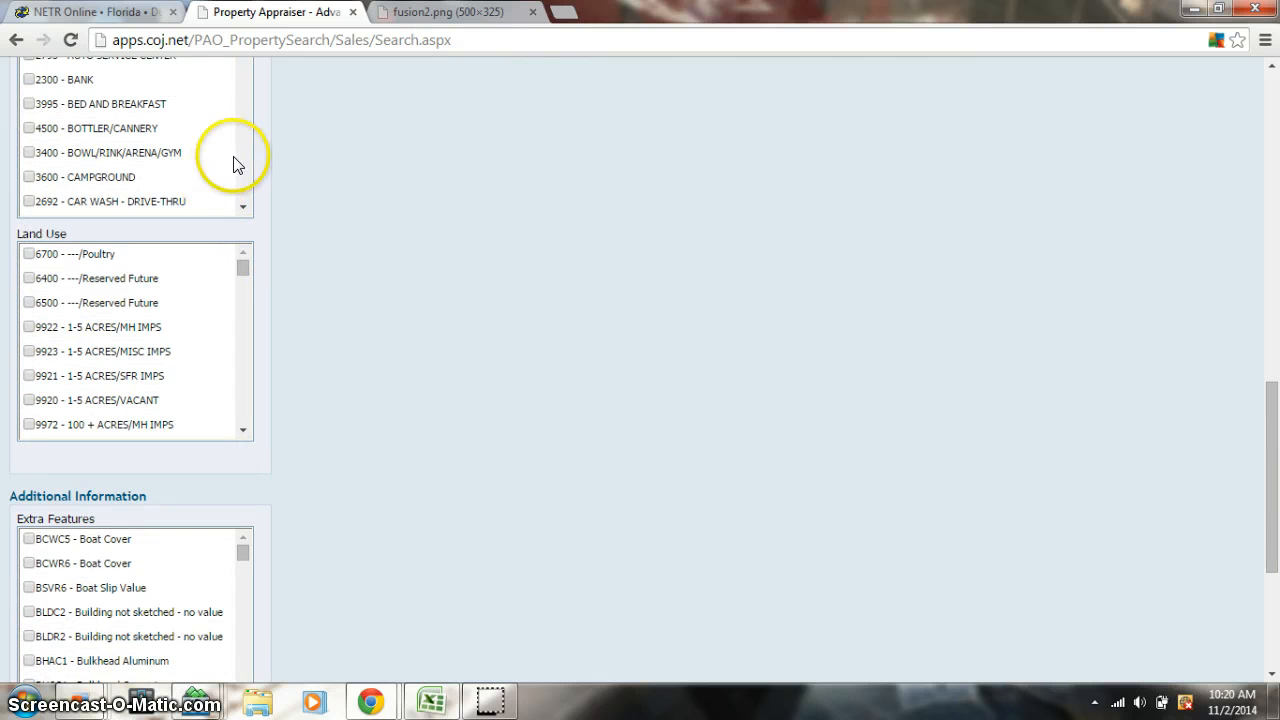
pyautogui.scroll(-5, 240, 157)
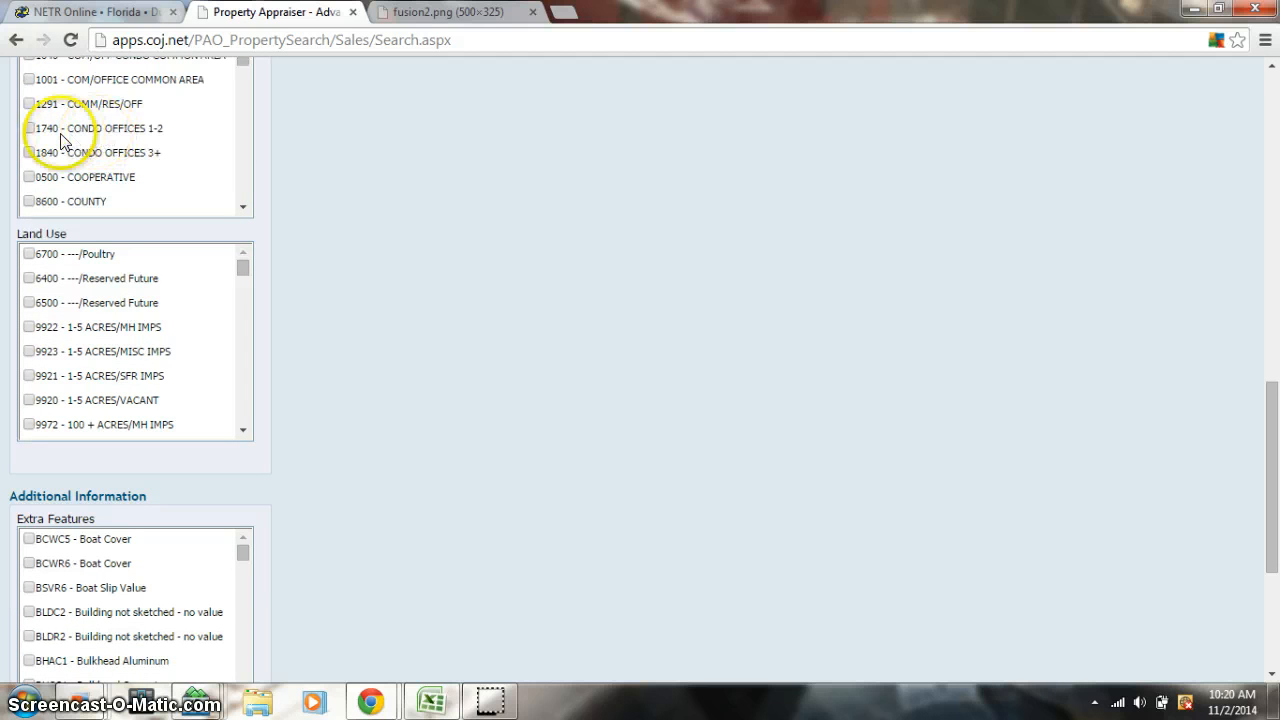
pyautogui.click(28, 128)
# Step: Run the advanced property search and look through the listed properties
pyautogui.moveTo(1275, 490); pyautogui.dragTo(1275, 585)
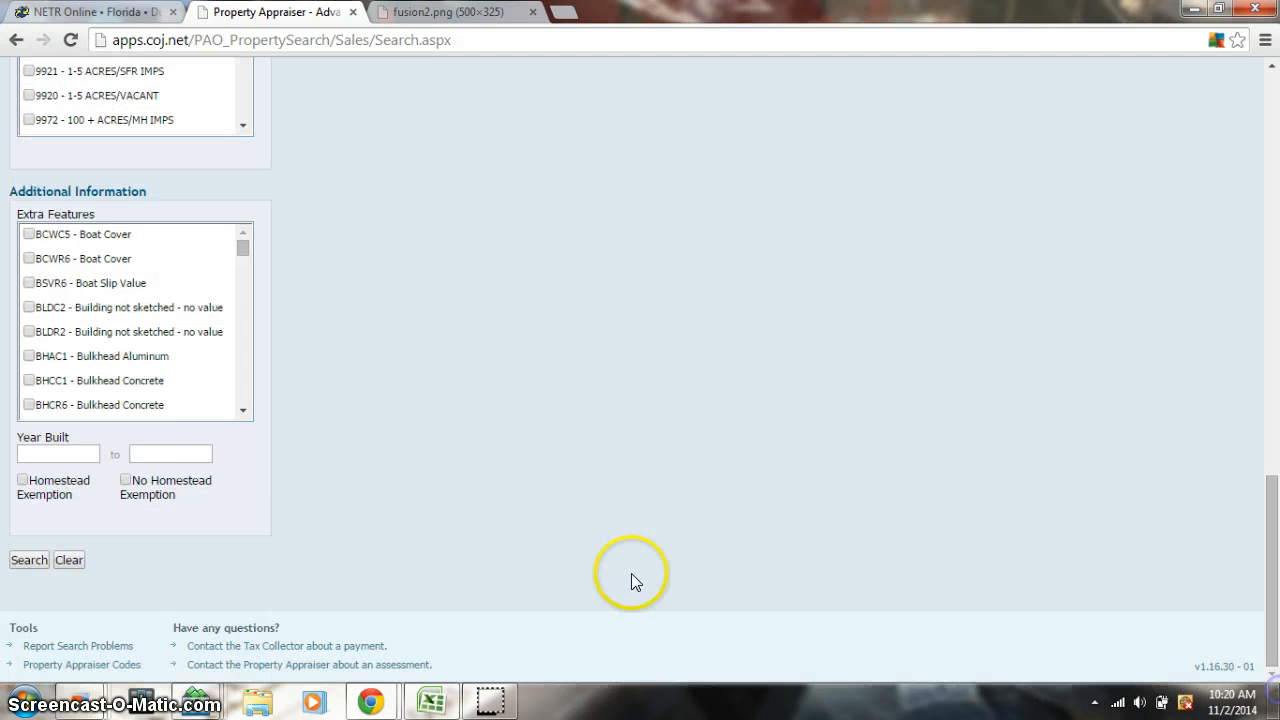
pyautogui.click(26, 560)
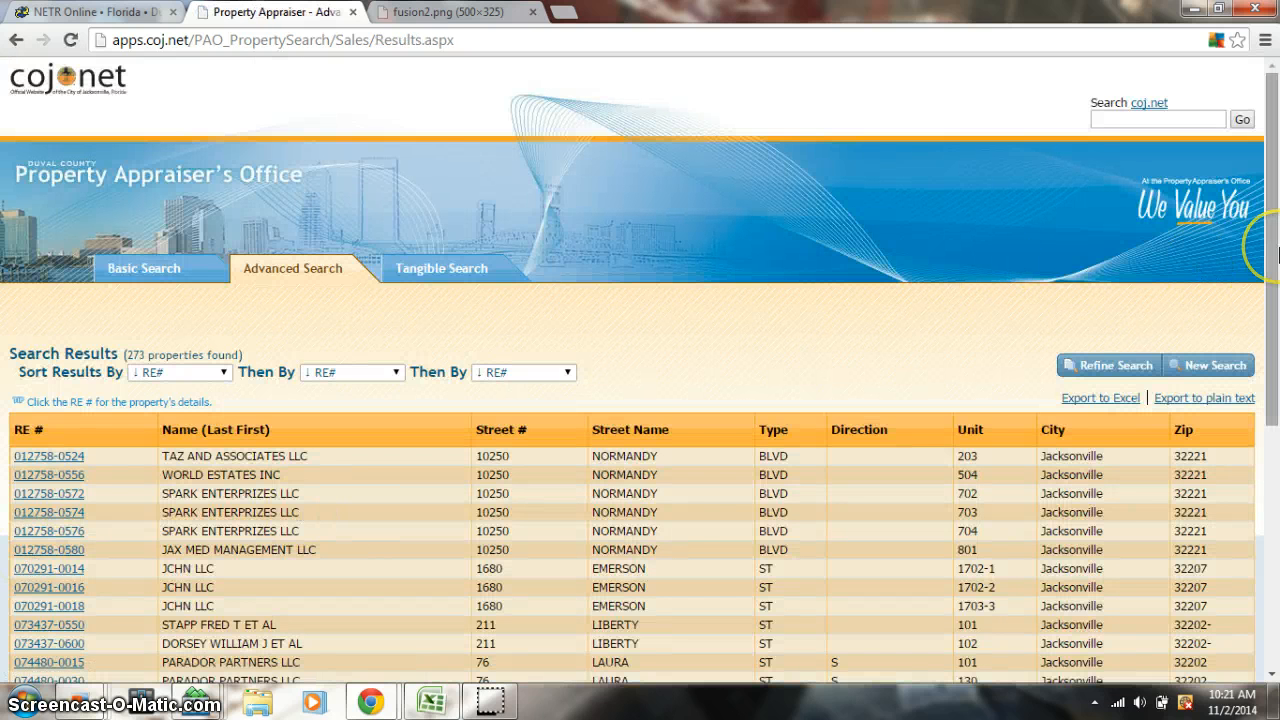
pyautogui.moveTo(1277, 255); pyautogui.dragTo(1277, 350)
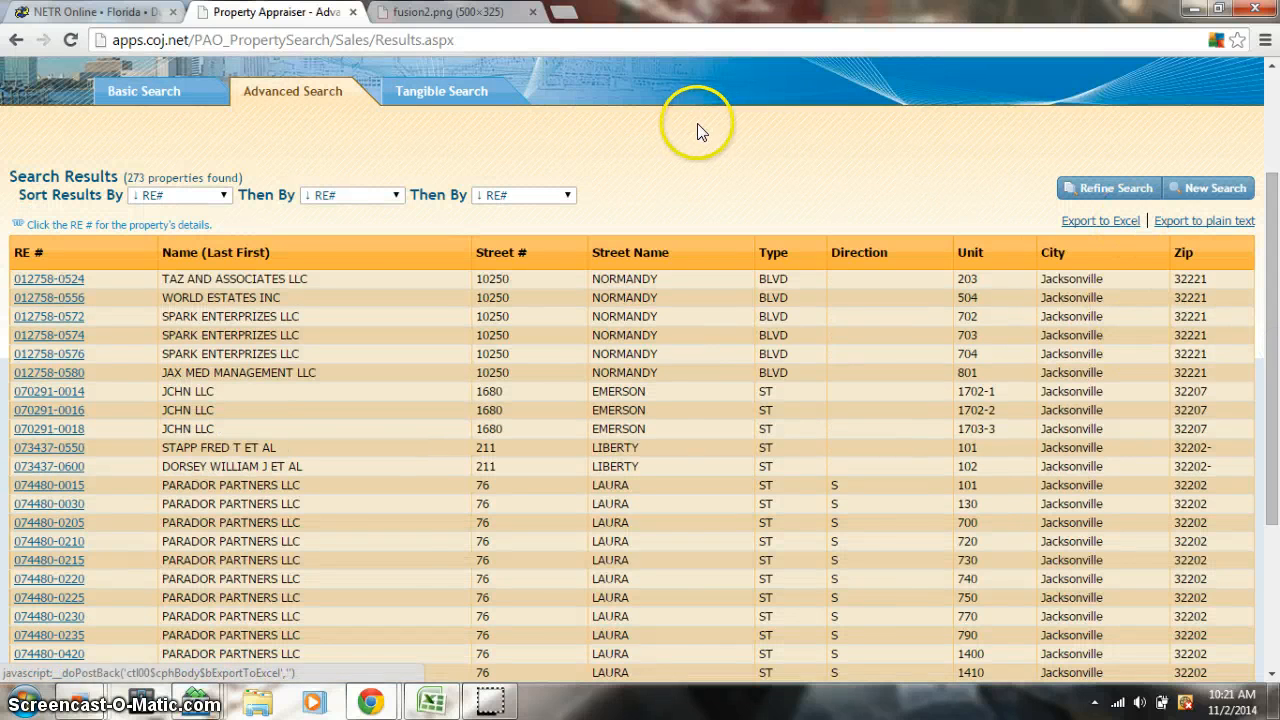
# Step: Switch to the Duval County Condos 2012-2014 workbook in Excel and view the exported property records
pyautogui.click(430, 703)
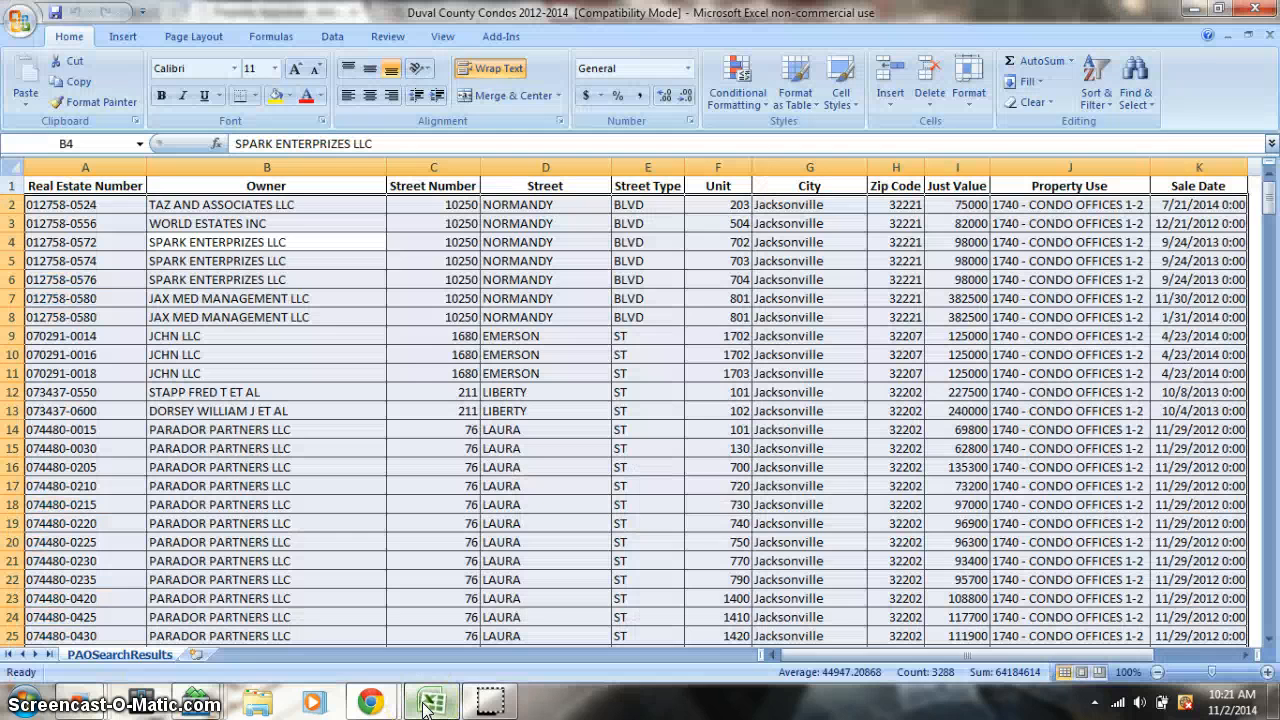
pyautogui.click(456, 350)
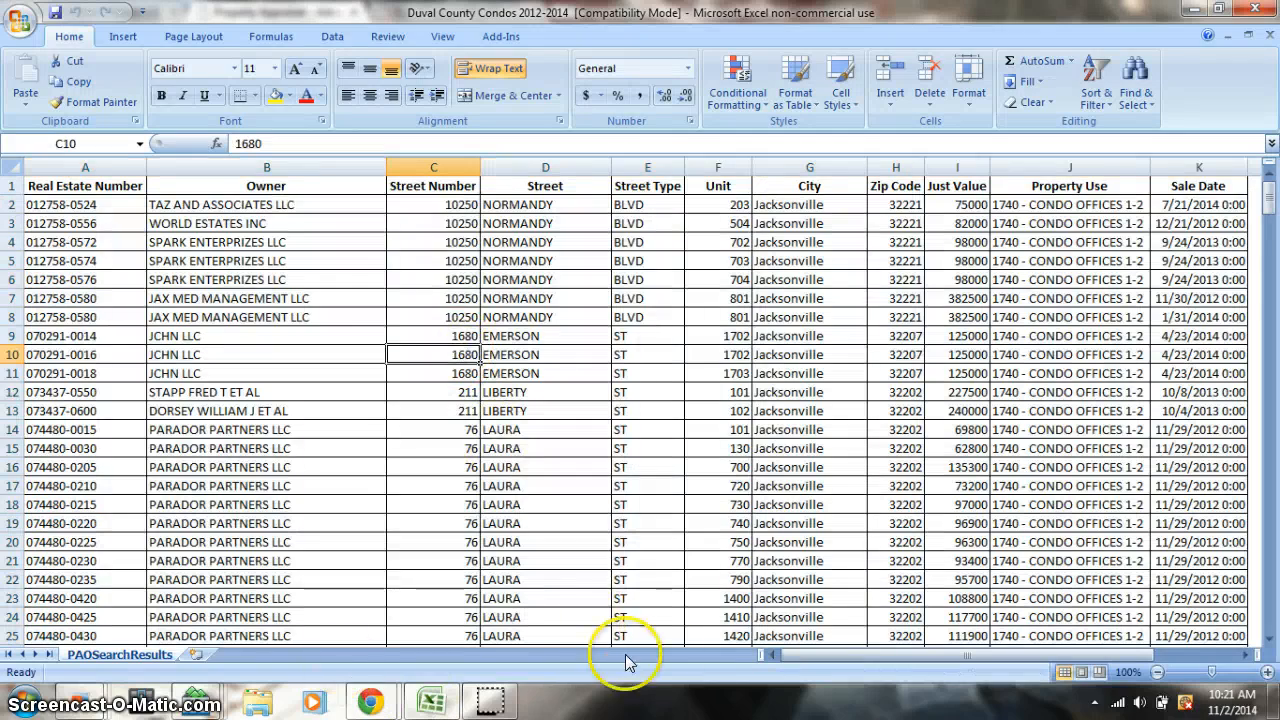
pyautogui.moveTo(1268, 198)
pyautogui.mouseDown()
pyautogui.moveTo(1270, 612)
pyautogui.moveTo(1266, 178)
pyautogui.mouseUp()
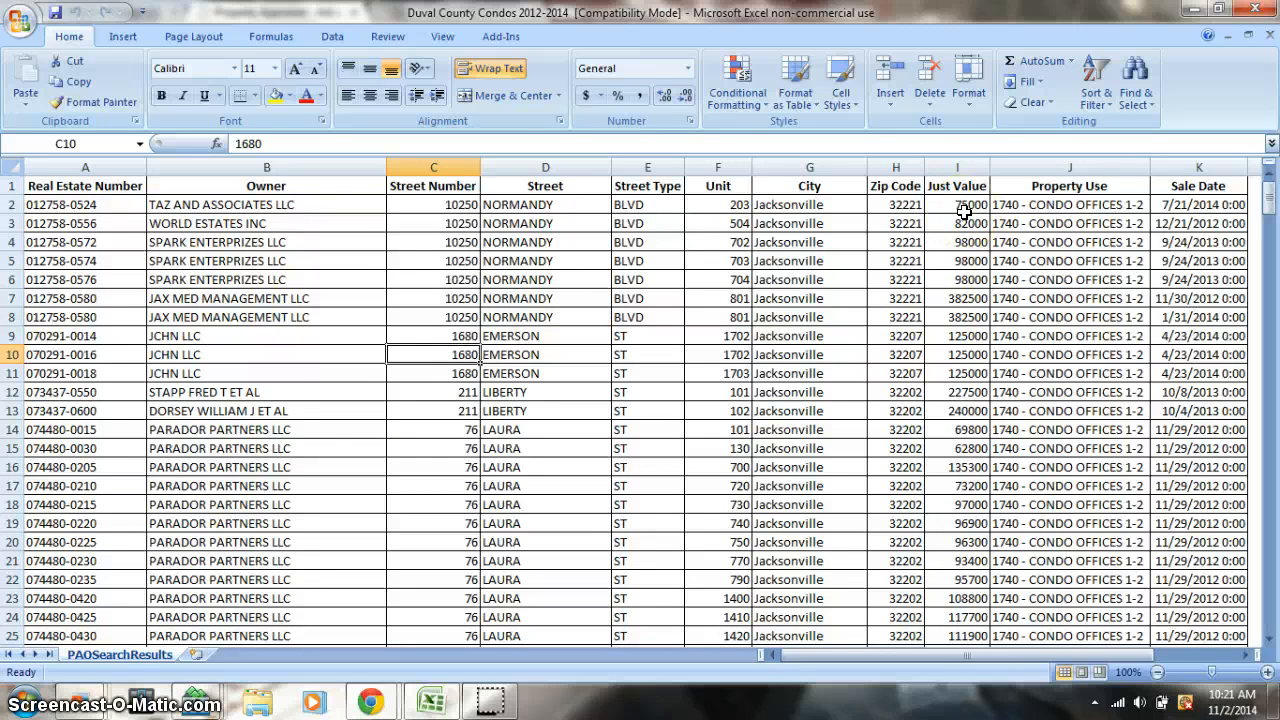
# Step: Format all the data, A1:K300, as a table with headers using a light blue style with a solid header row
pyautogui.hotkey('ctrl', 'a')
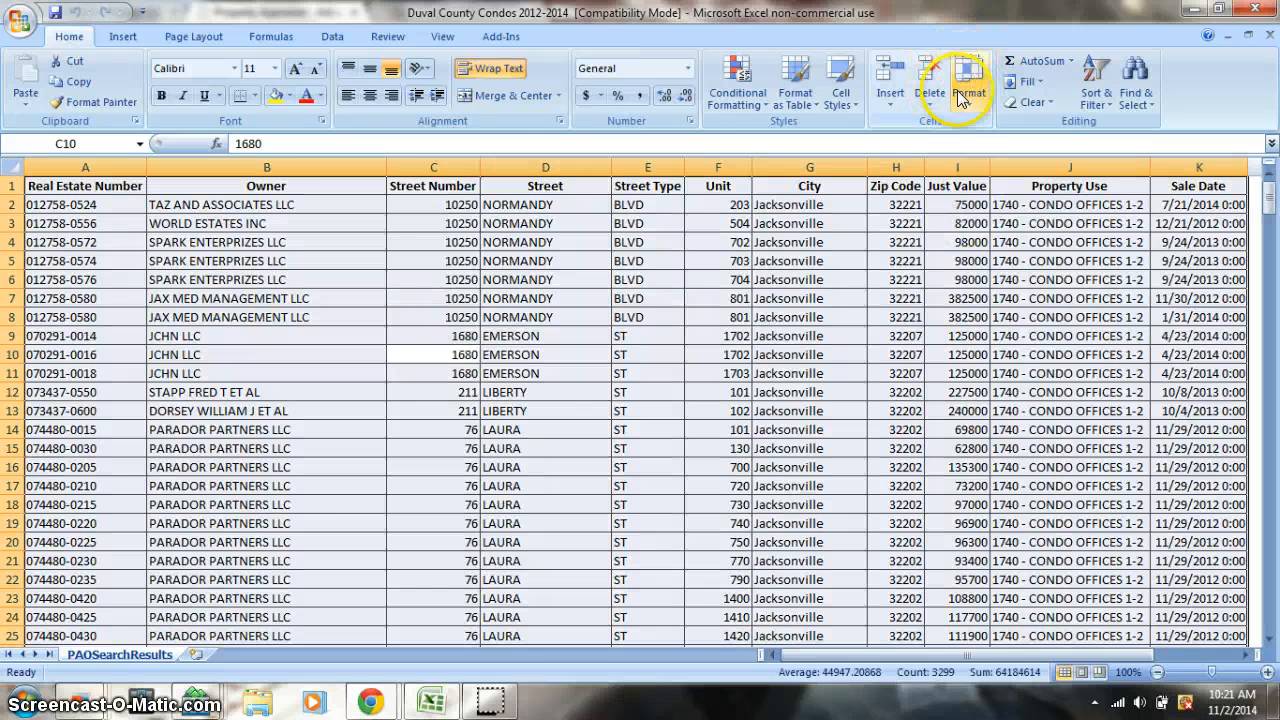
pyautogui.click(800, 90)
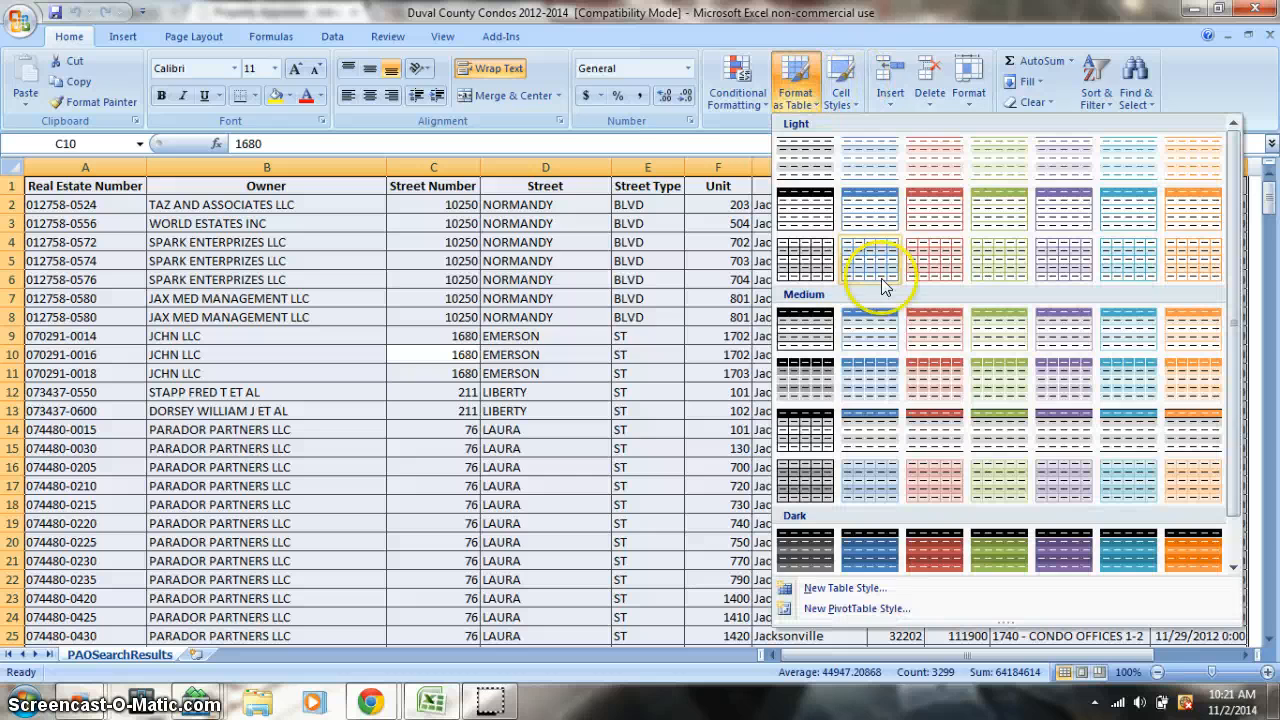
pyautogui.click(871, 222)
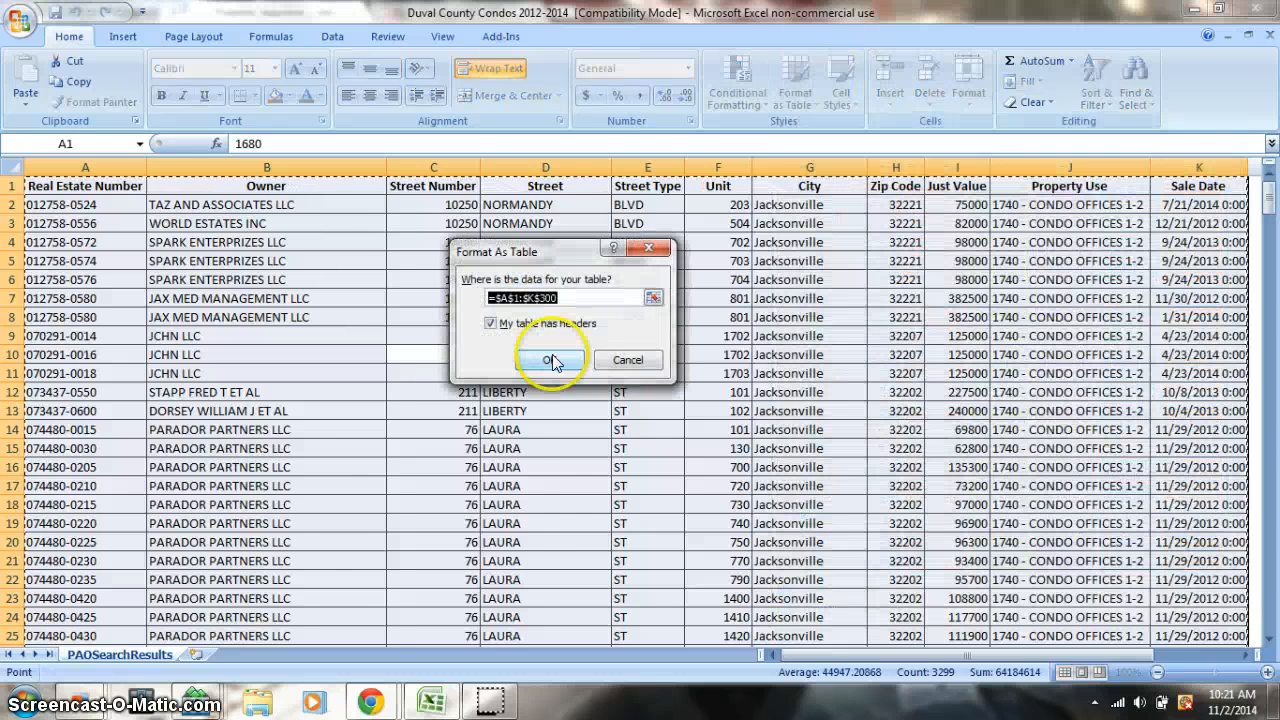
pyautogui.click(552, 361)
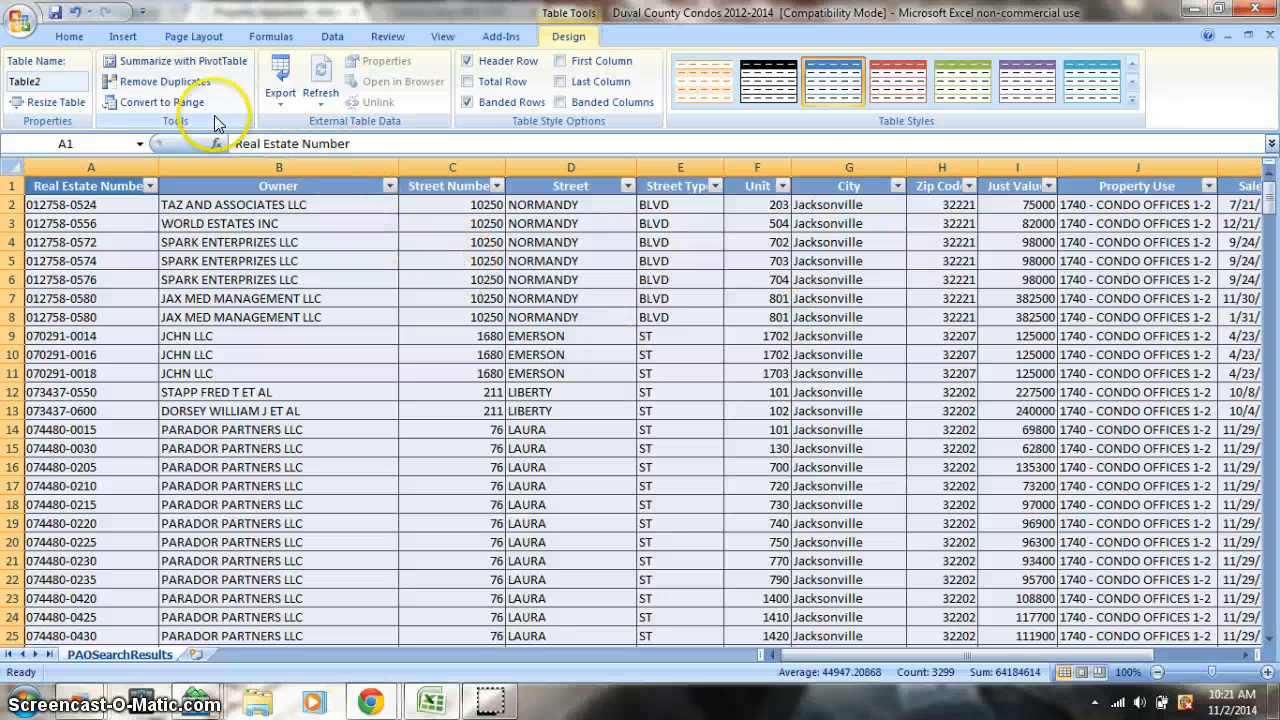
# Step: Remove duplicate records from the table, comparing all columns
pyautogui.click(195, 89)
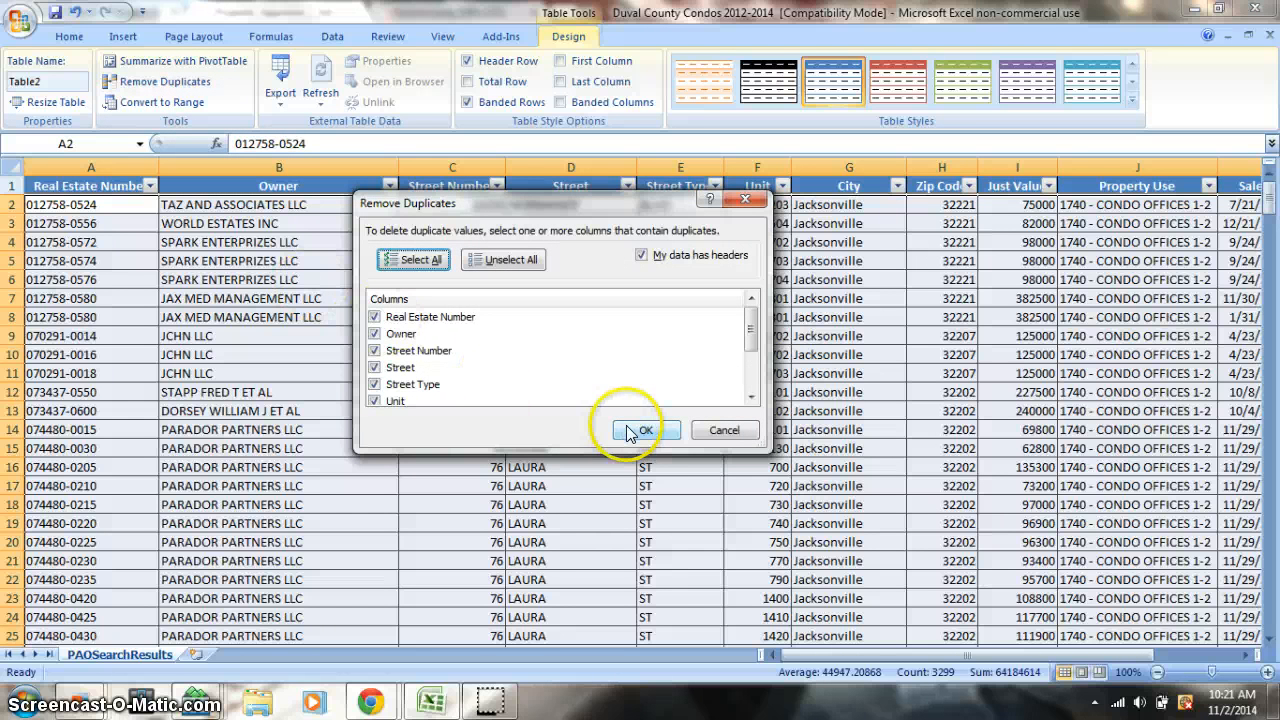
pyautogui.click(628, 432)
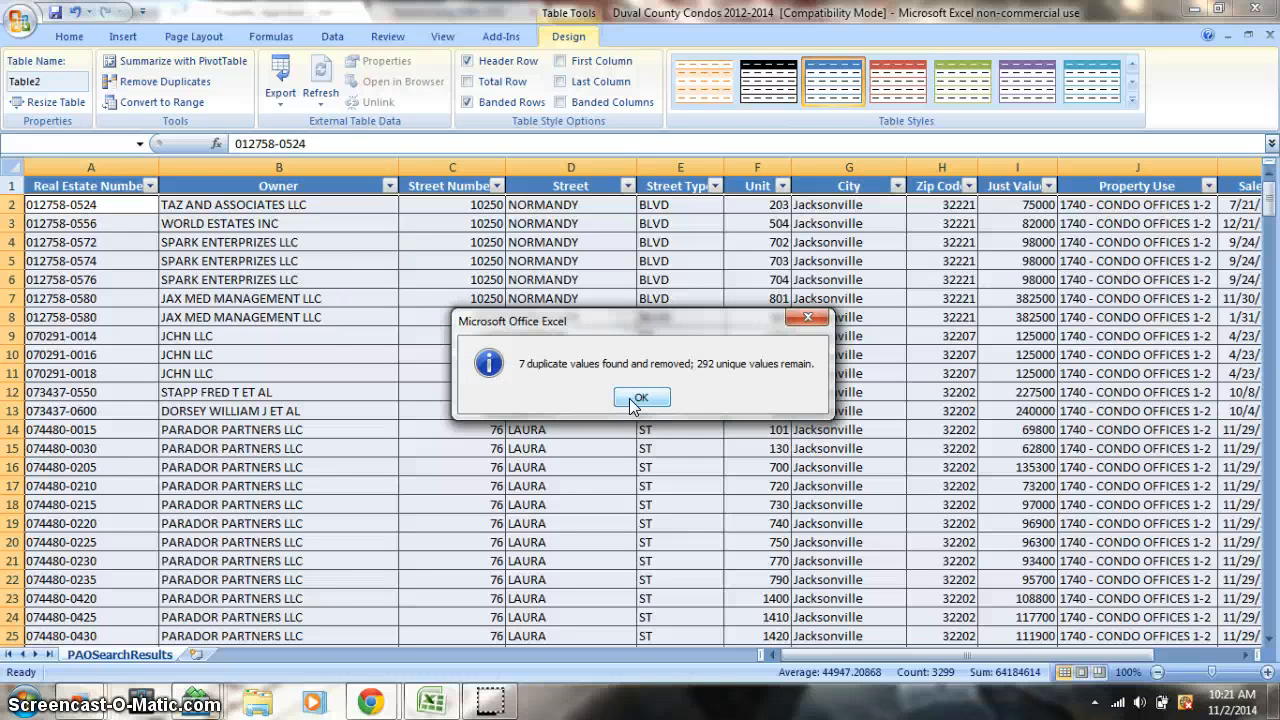
pyautogui.click(632, 403)
# Step: Sort the table by Sale Date from oldest to newest
pyautogui.moveTo(890, 655); pyautogui.dragTo(1003, 680)
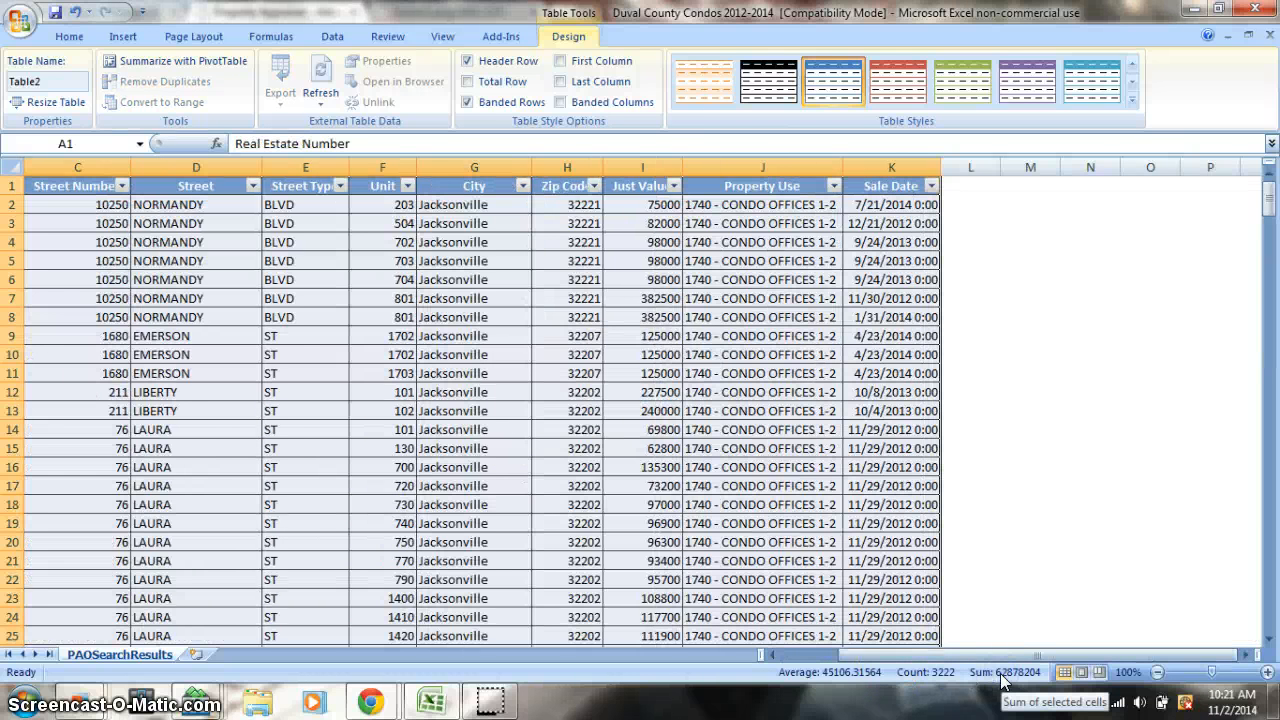
pyautogui.click(930, 201)
pyautogui.click(931, 188)
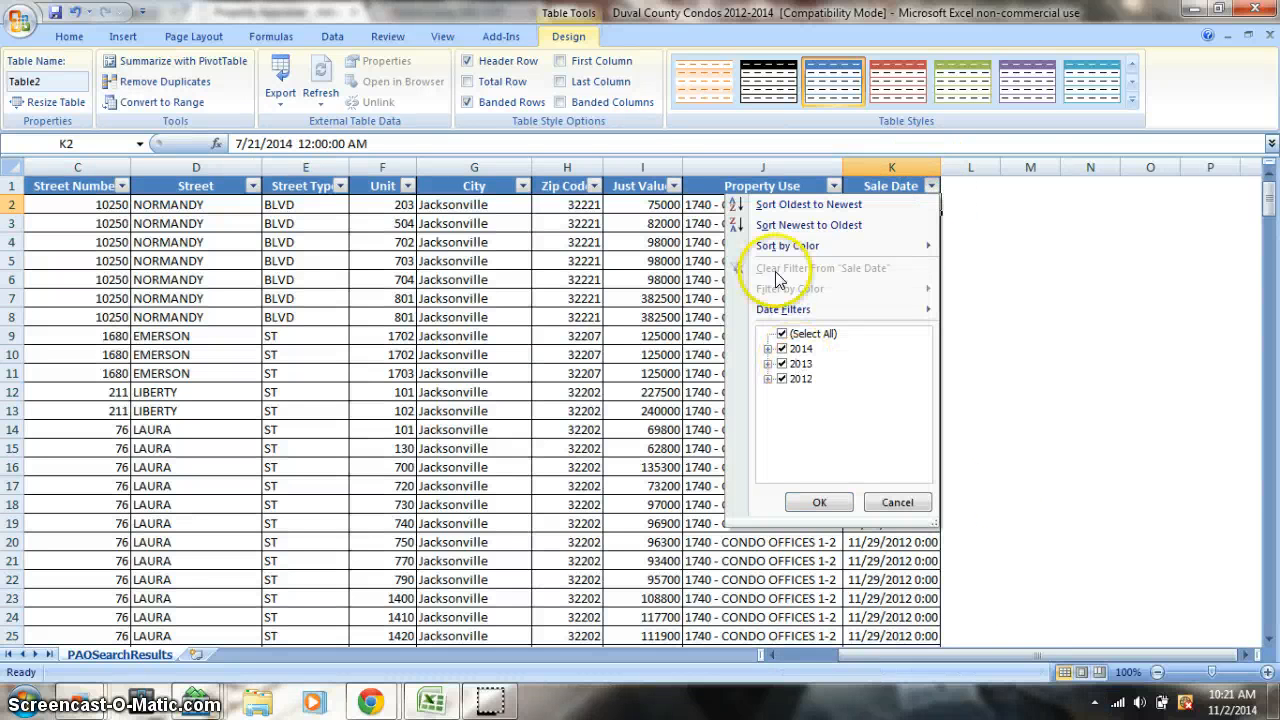
pyautogui.click(789, 205)
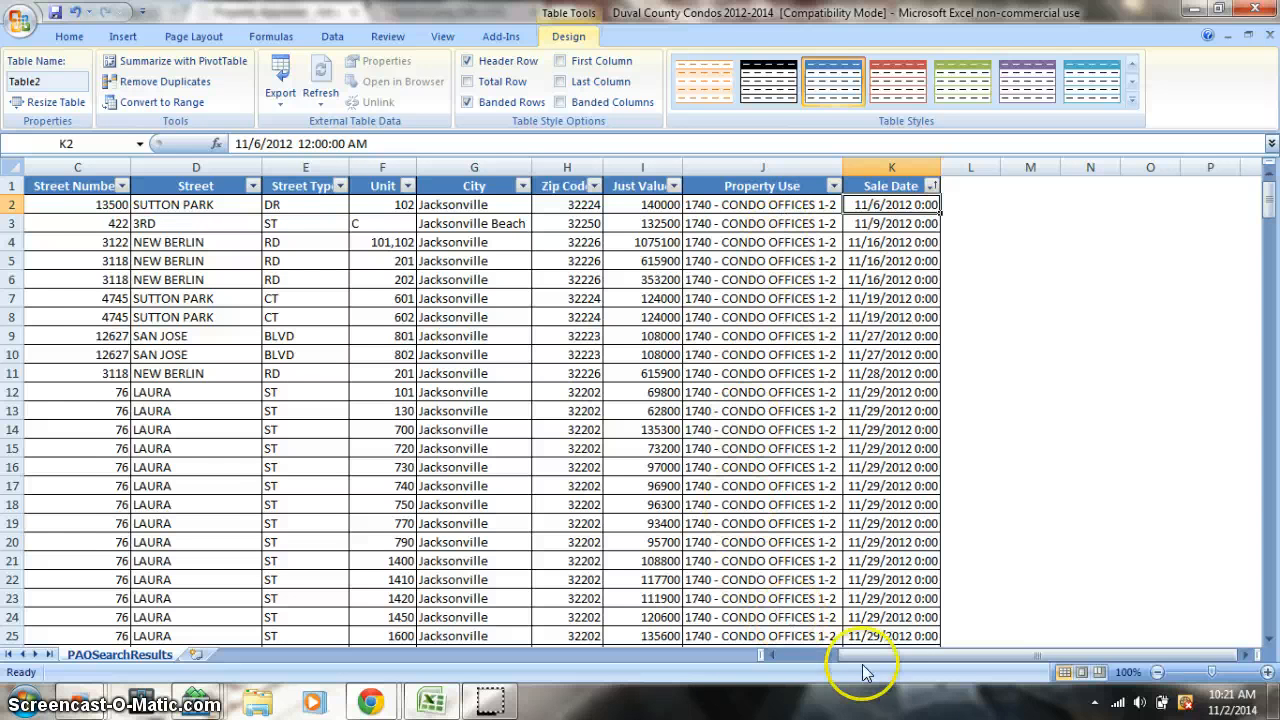
pyautogui.moveTo(865, 660); pyautogui.dragTo(795, 660)
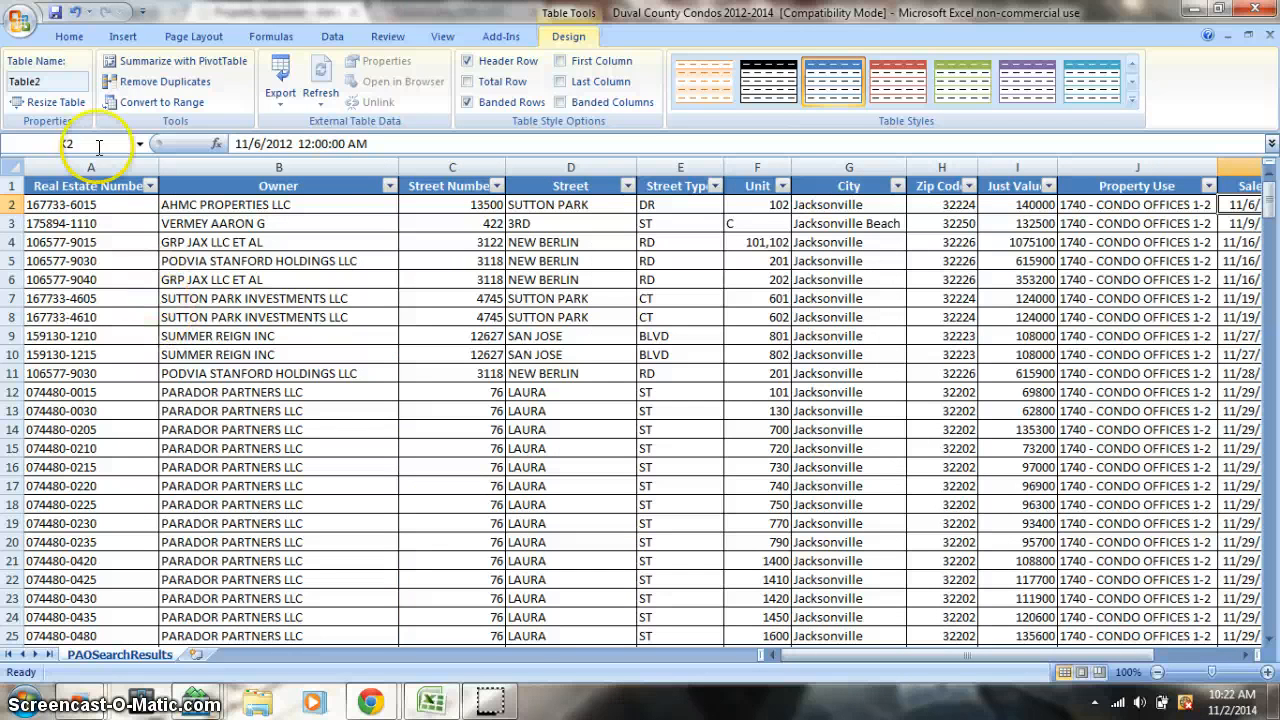
pyautogui.click(78, 38)
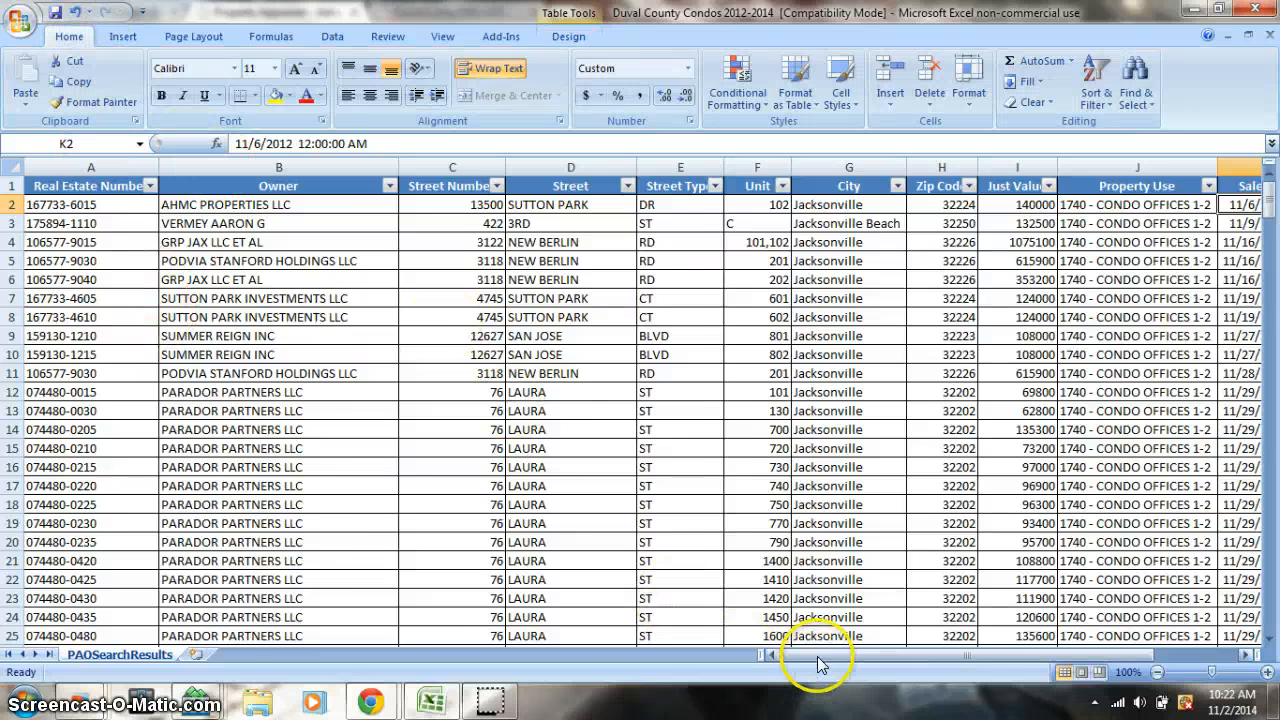
# Step: Add a "Complete Address" column header in L1, next to Sale Date, and widen column L to fit it on one line
pyautogui.moveTo(812, 657); pyautogui.dragTo(1002, 640)
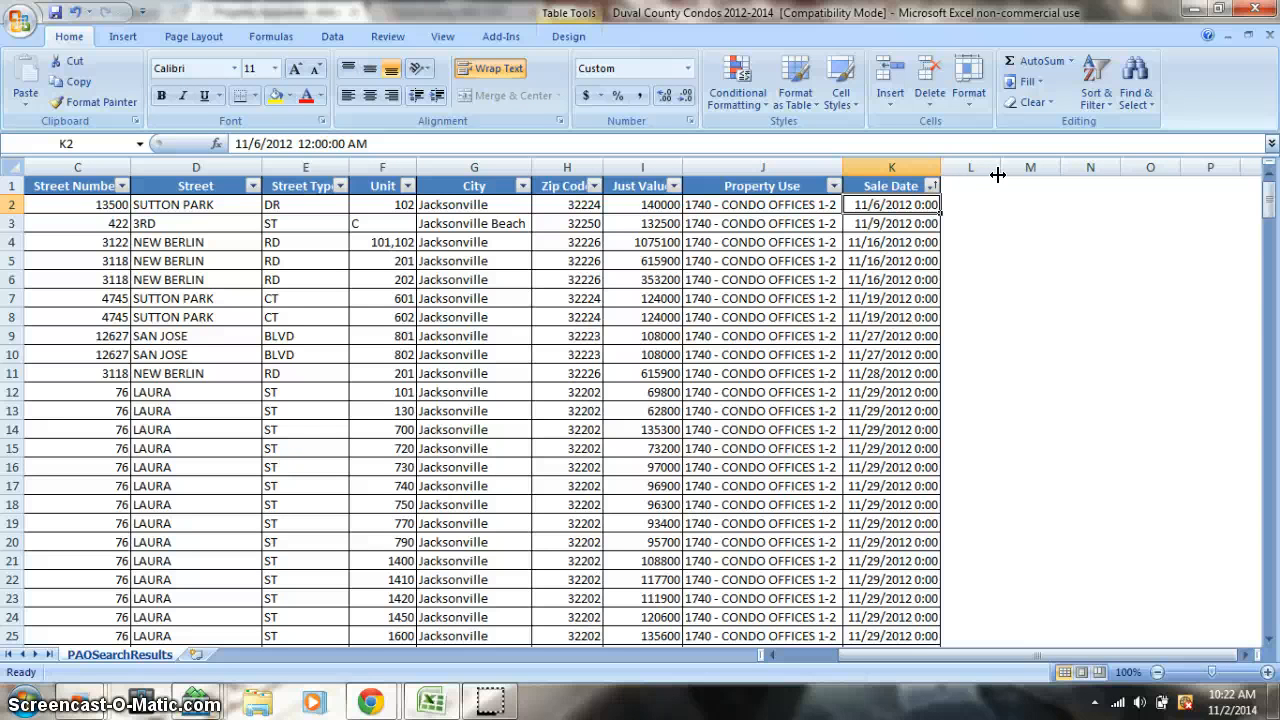
pyautogui.doubleClick(963, 187)
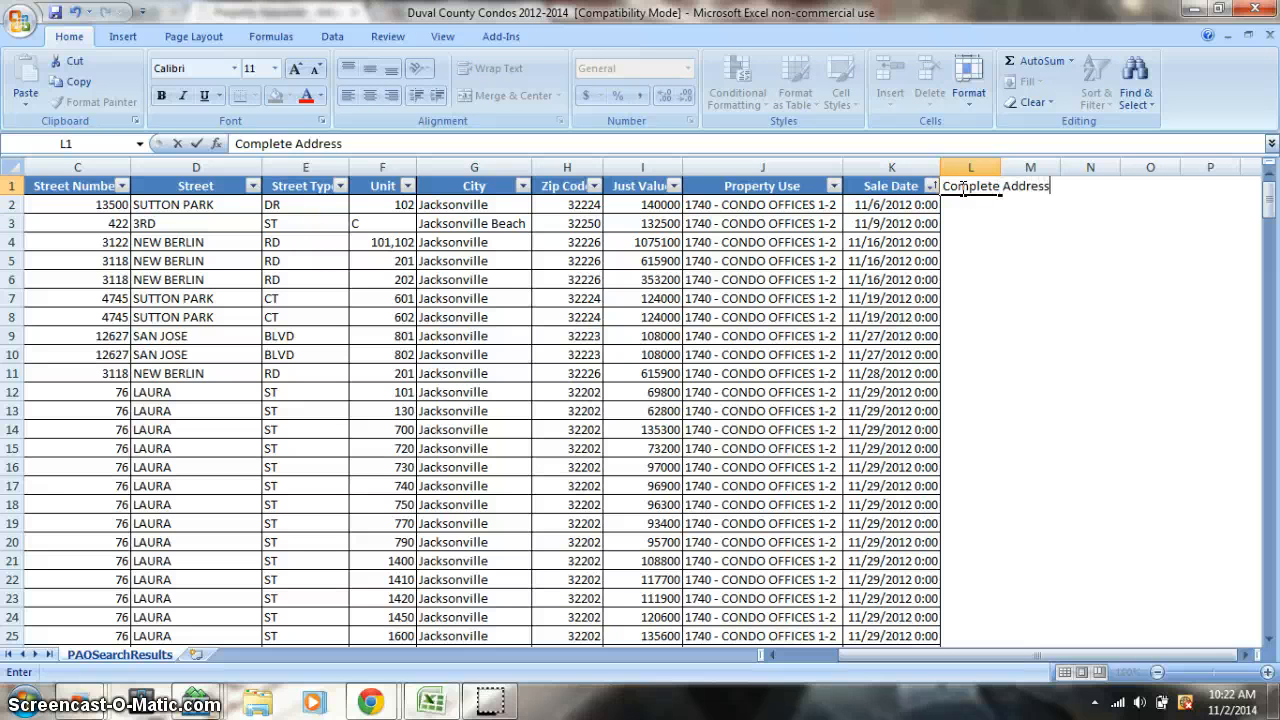
pyautogui.click(1001, 167)
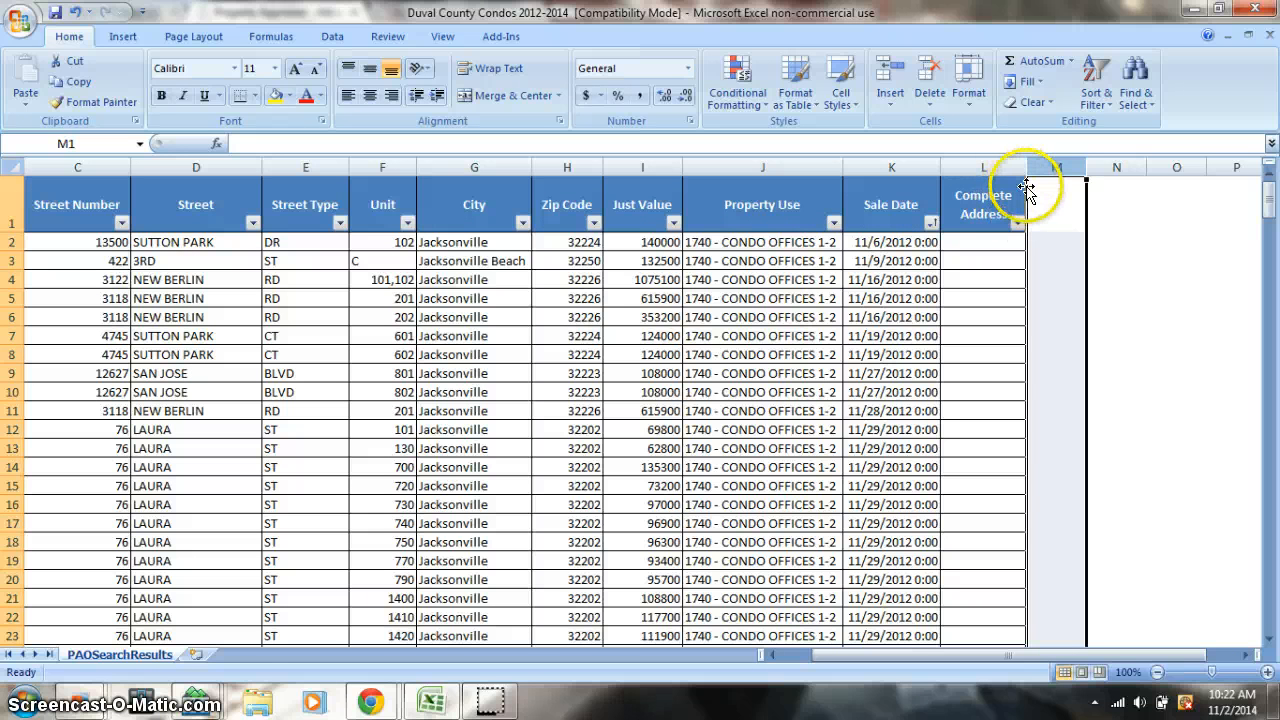
pyautogui.moveTo(1025, 169); pyautogui.dragTo(1071, 169)
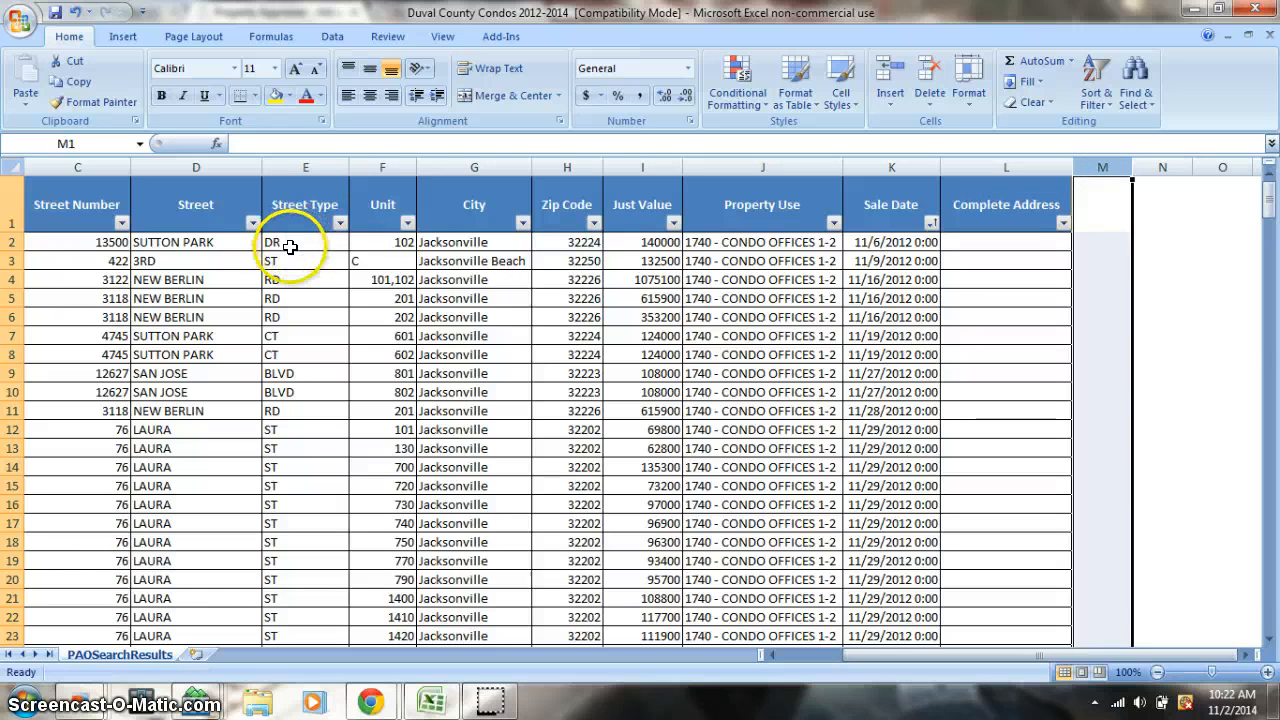
# Step: Review the address fields of the first record in row 2, from Street Number to City
pyautogui.click(366, 247)
pyautogui.click(432, 250)
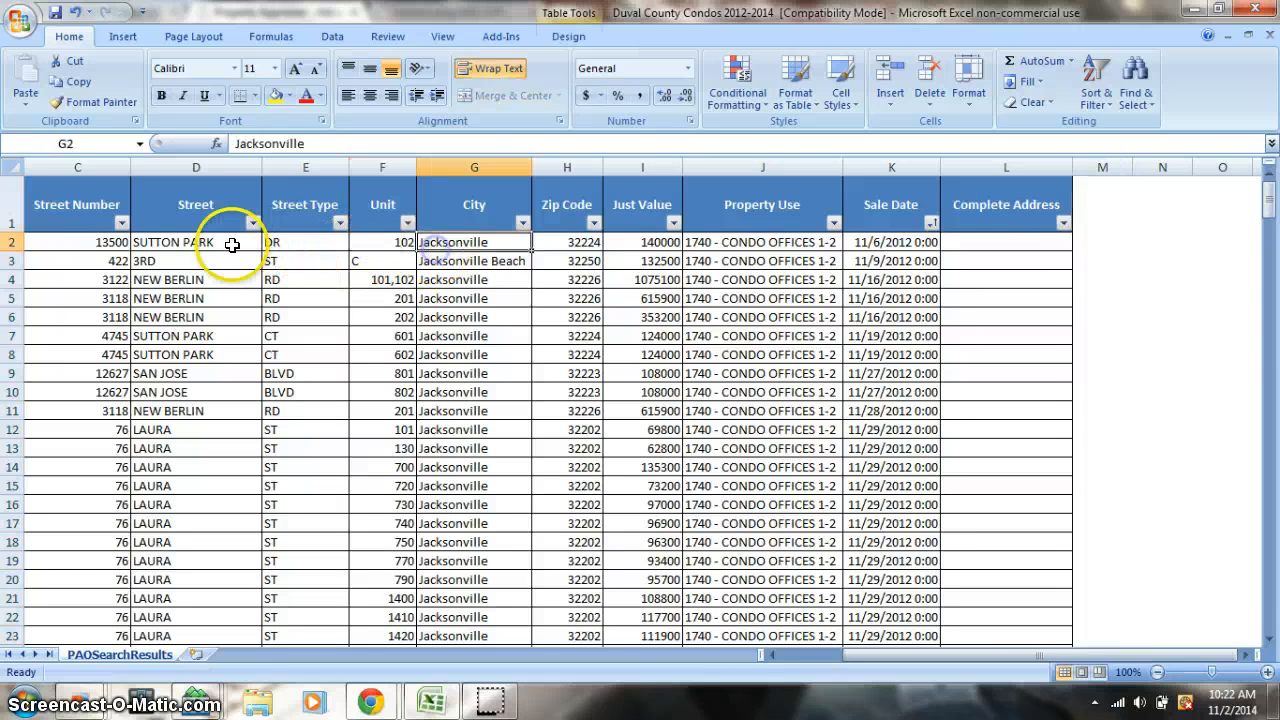
pyautogui.click(185, 243)
pyautogui.click(75, 242)
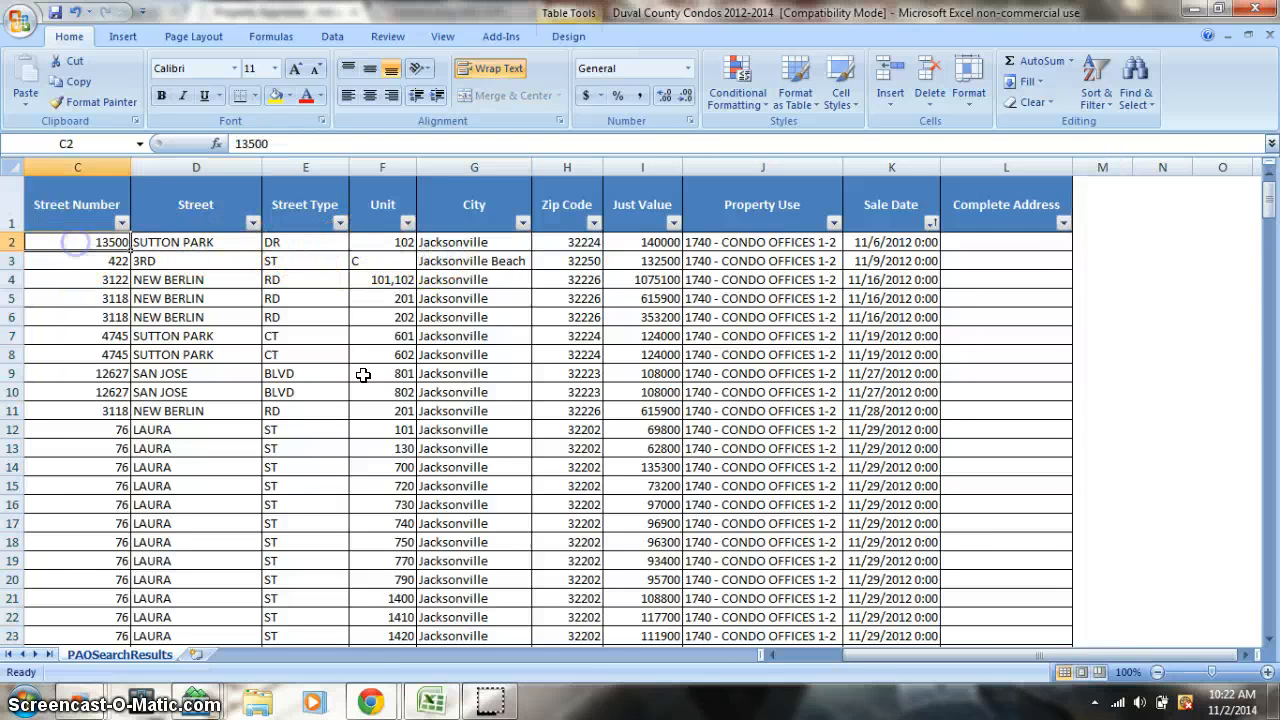
pyautogui.moveTo(845, 655); pyautogui.dragTo(785, 640)
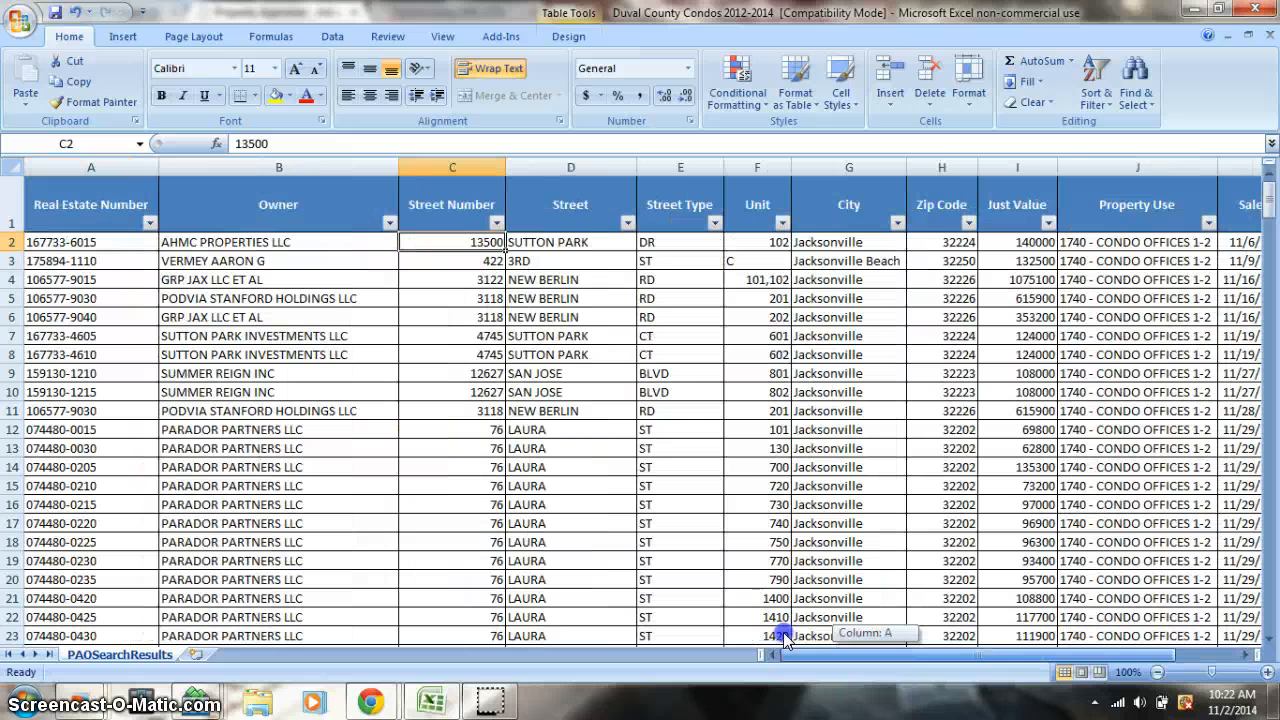
pyautogui.moveTo(830, 637); pyautogui.dragTo(883, 641)
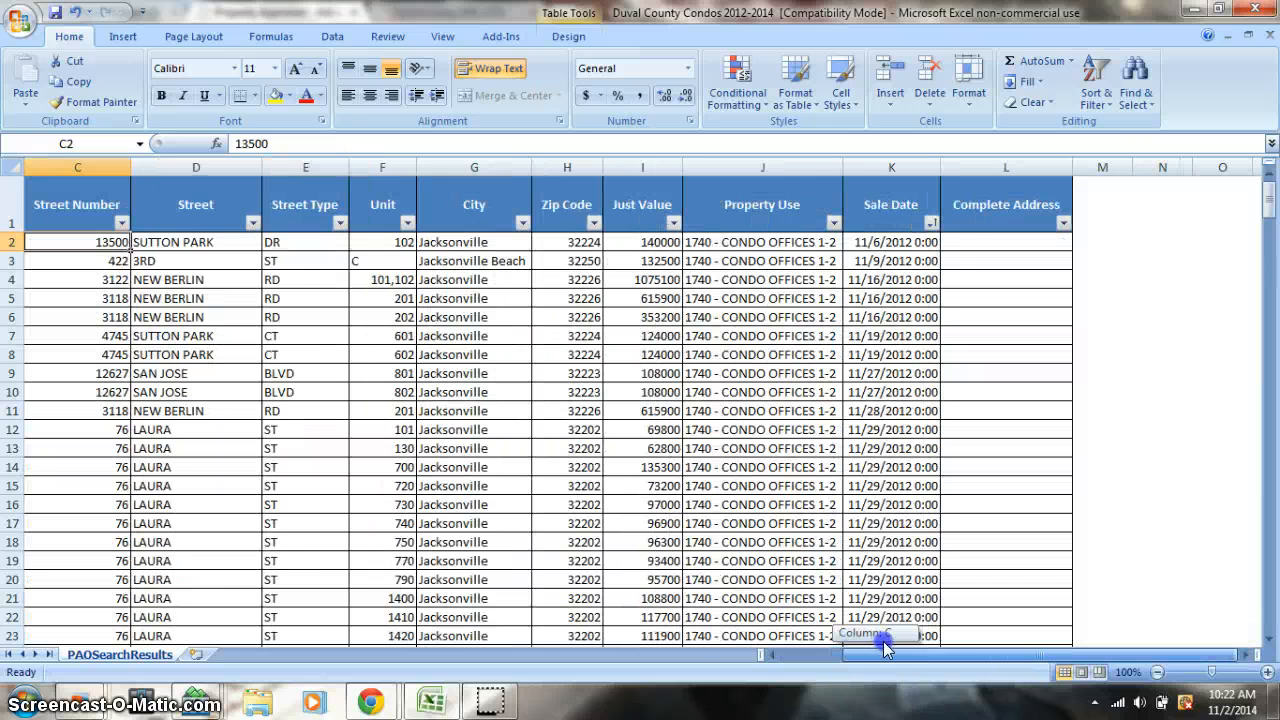
# Step: Start a CONCATENATE formula in L2 with the Street Number cell C2 followed by a space in quotes
pyautogui.doubleClick(951, 240)
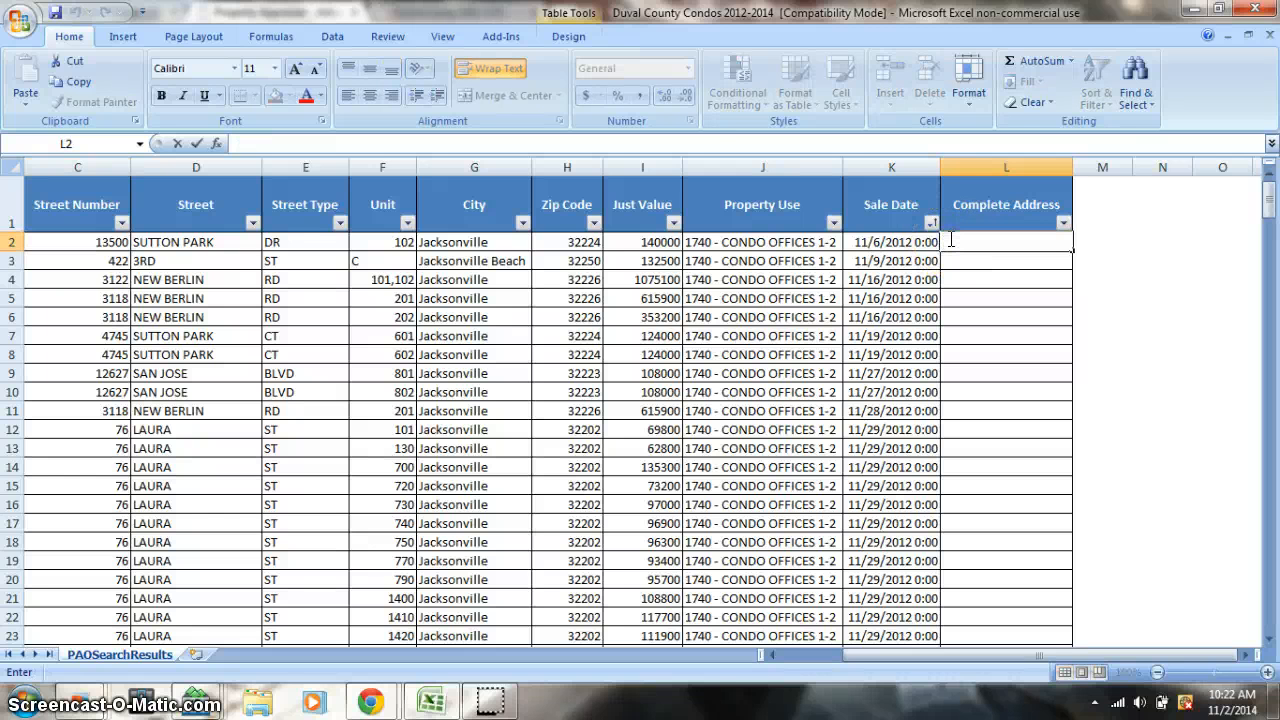
pyautogui.write('=')
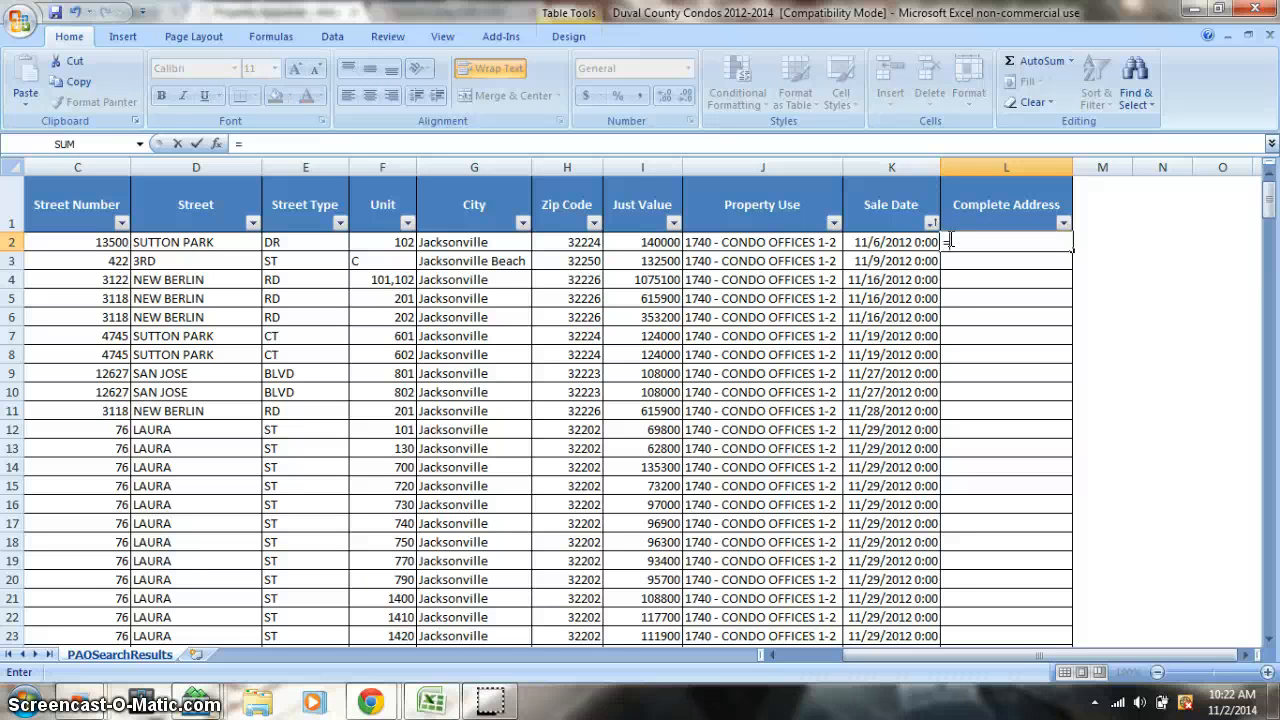
pyautogui.moveTo(467, 710)
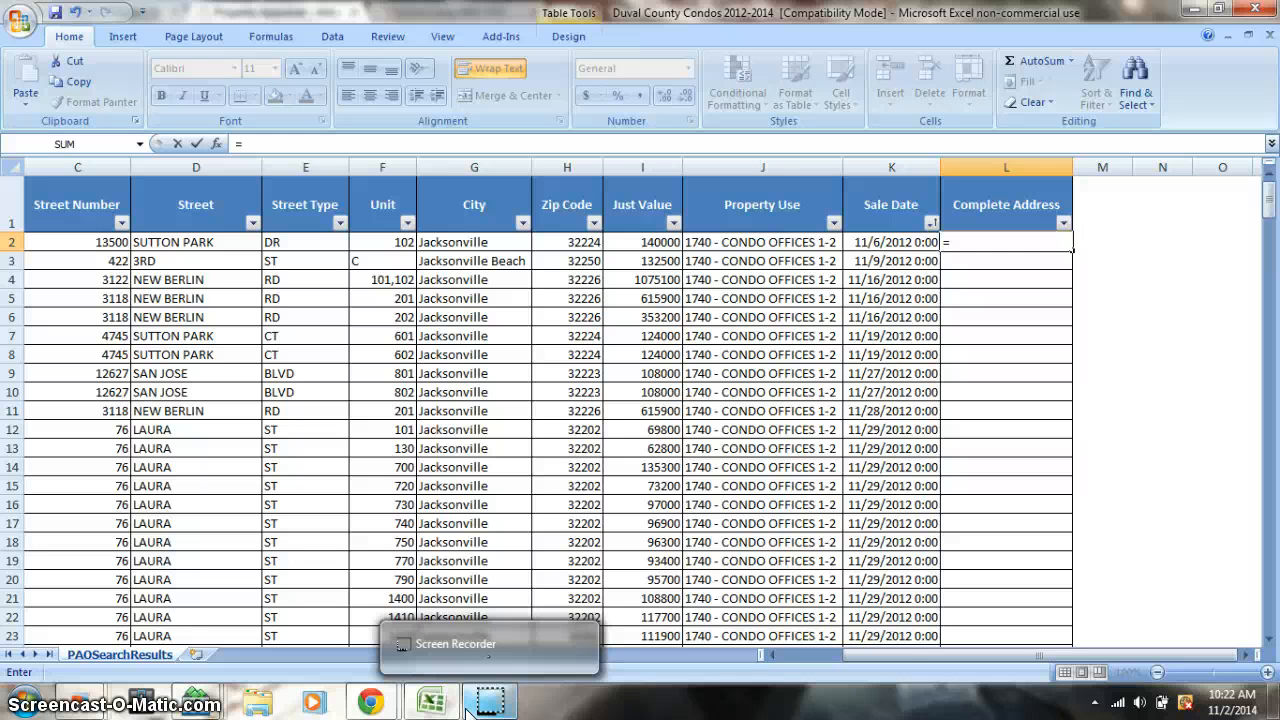
pyautogui.write('Coc')
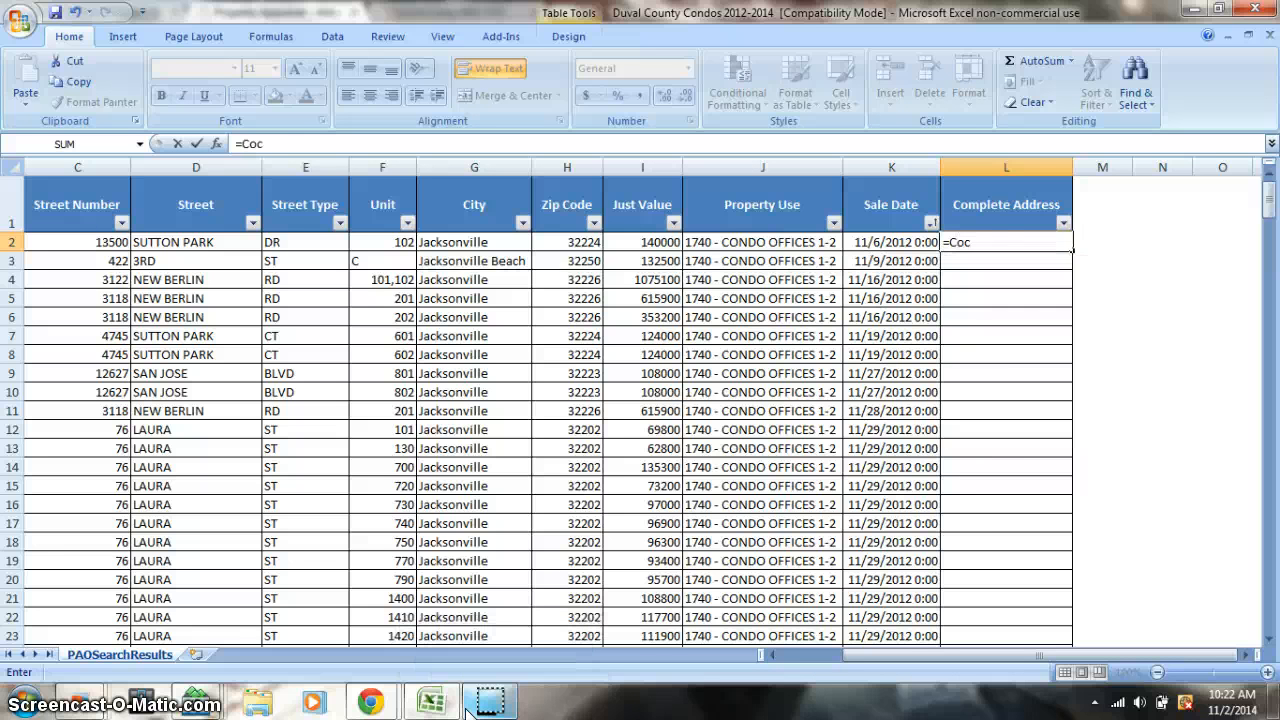
pyautogui.press('BackSpace')
pyautogui.write('nc')
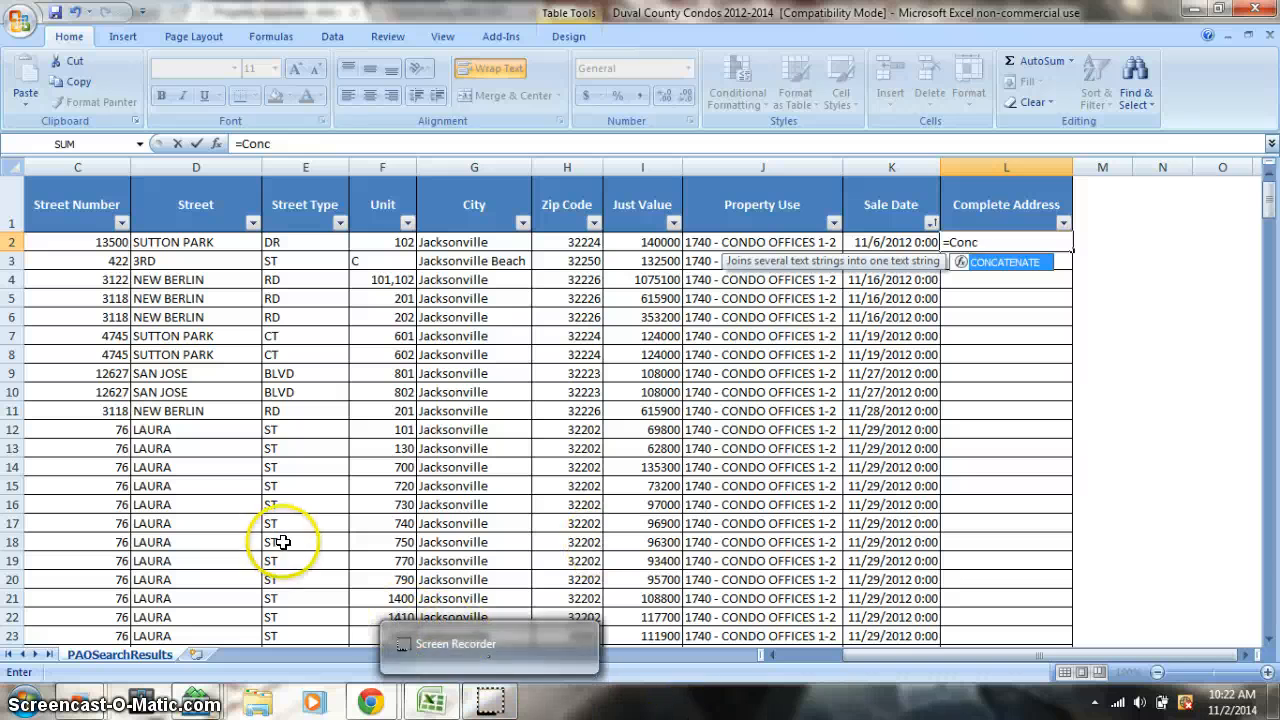
pyautogui.doubleClick(997, 264)
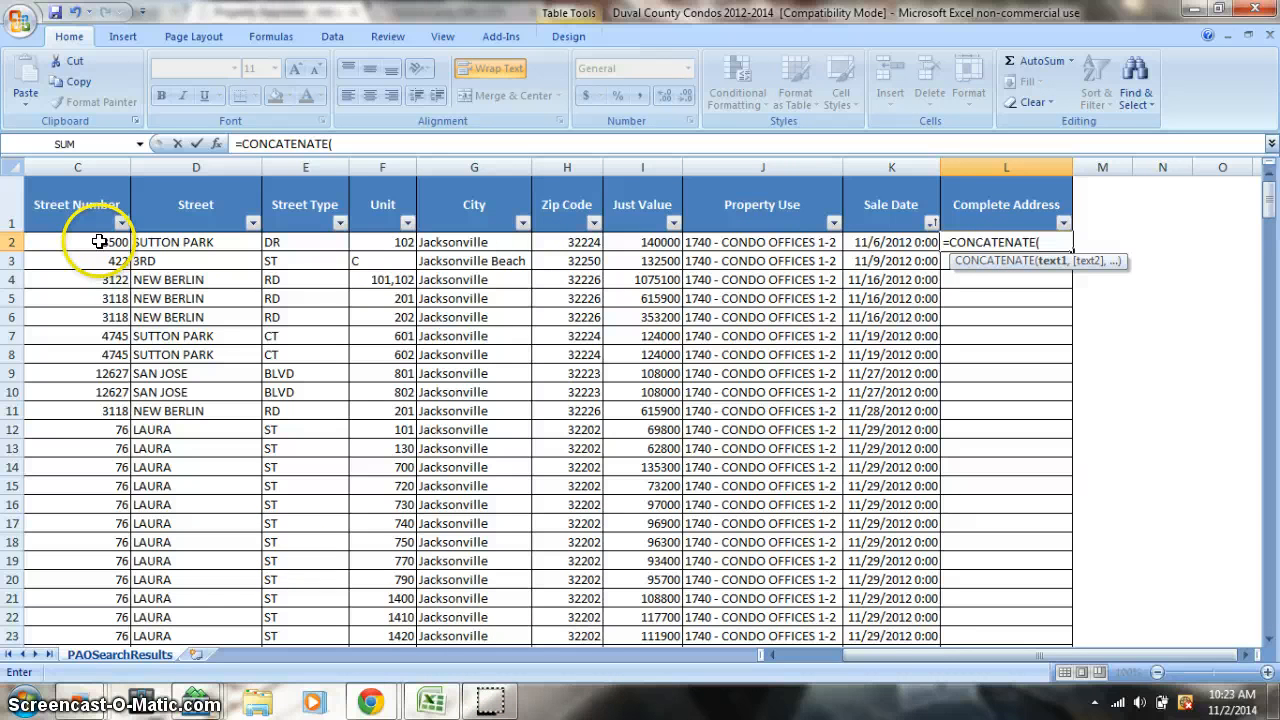
pyautogui.moveTo(895, 652); pyautogui.dragTo(868, 655)
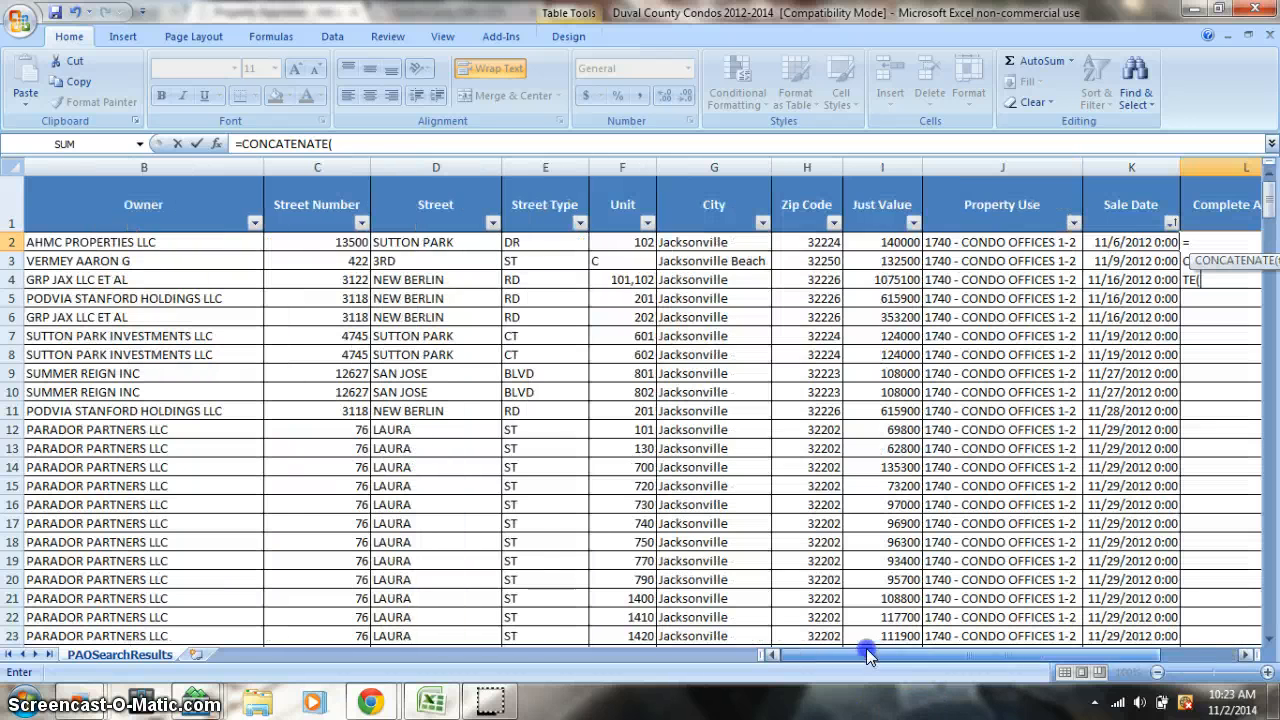
pyautogui.click(337, 241)
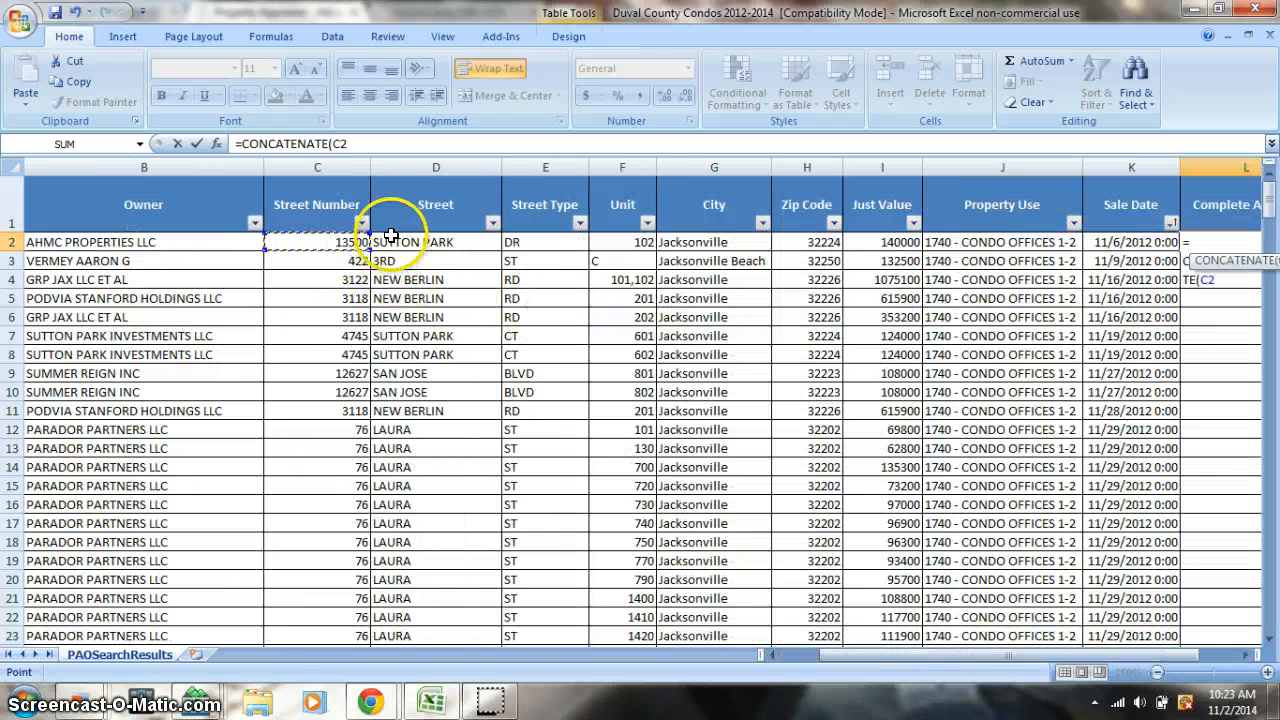
pyautogui.write(',')
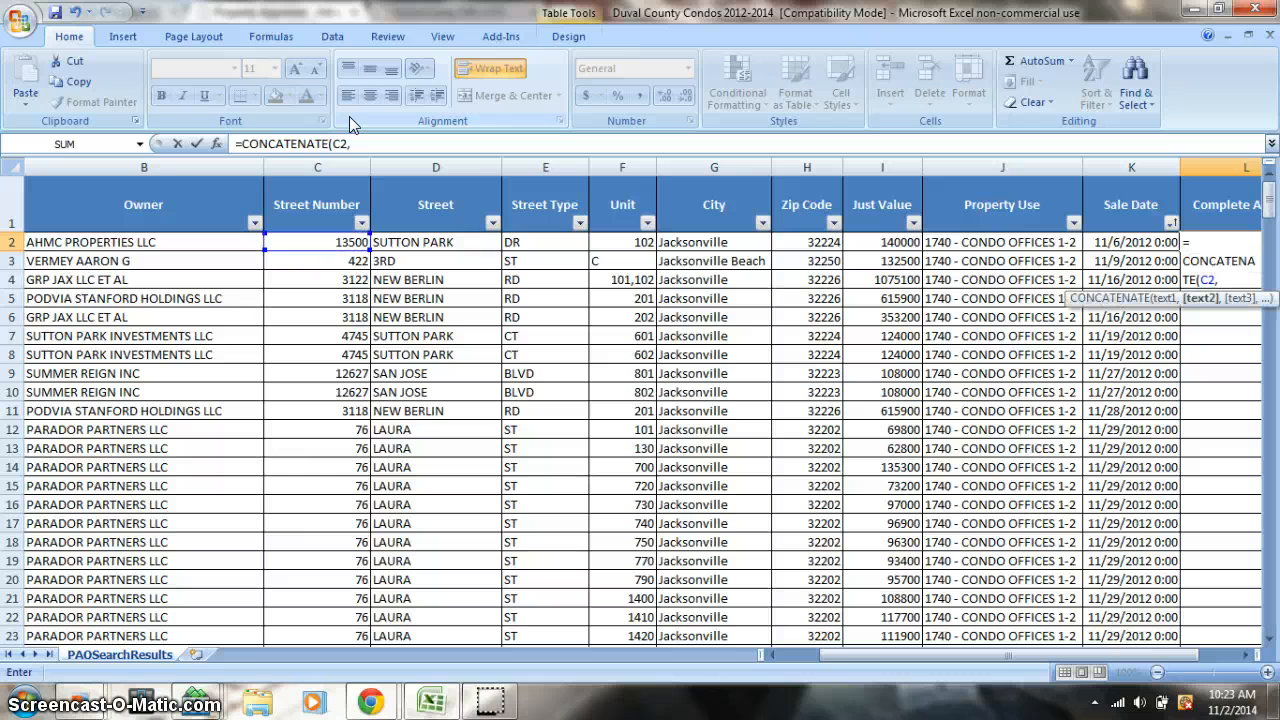
pyautogui.write(' " ",')
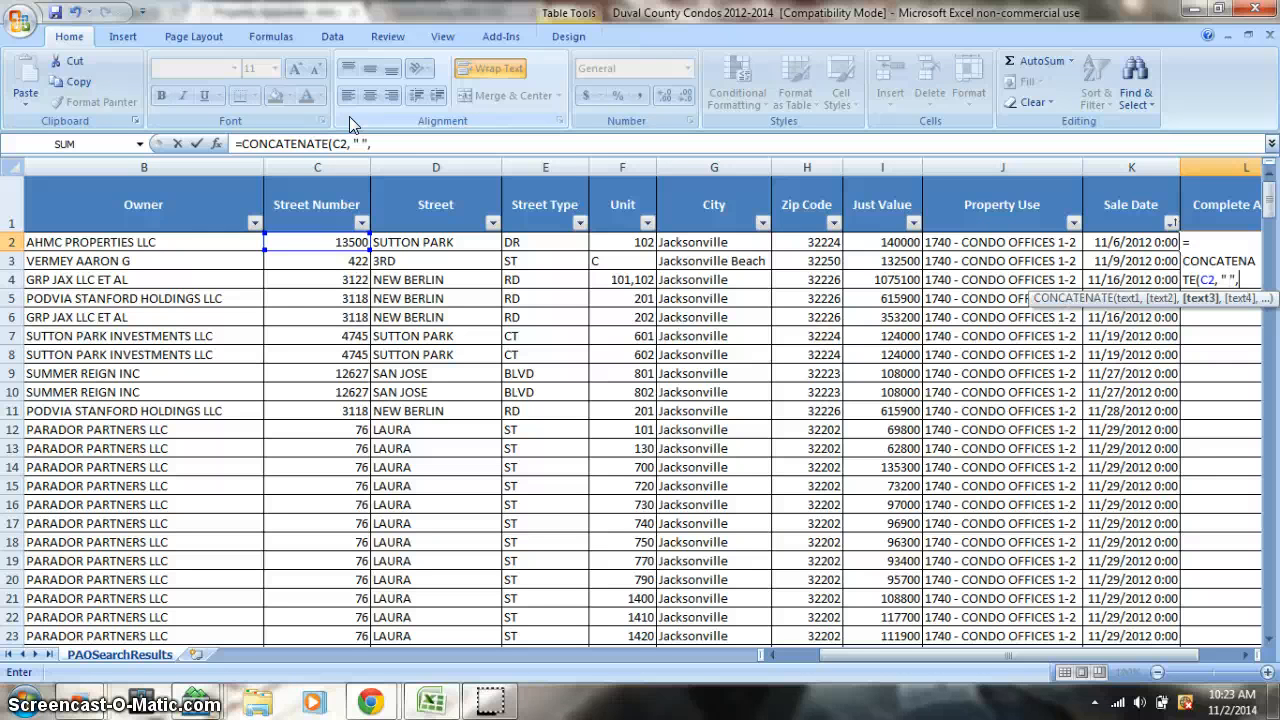
# Step: Extend the formula with the Street cell D2 and the Street Type cell E2, each followed by a quoted space
pyautogui.click(395, 243)
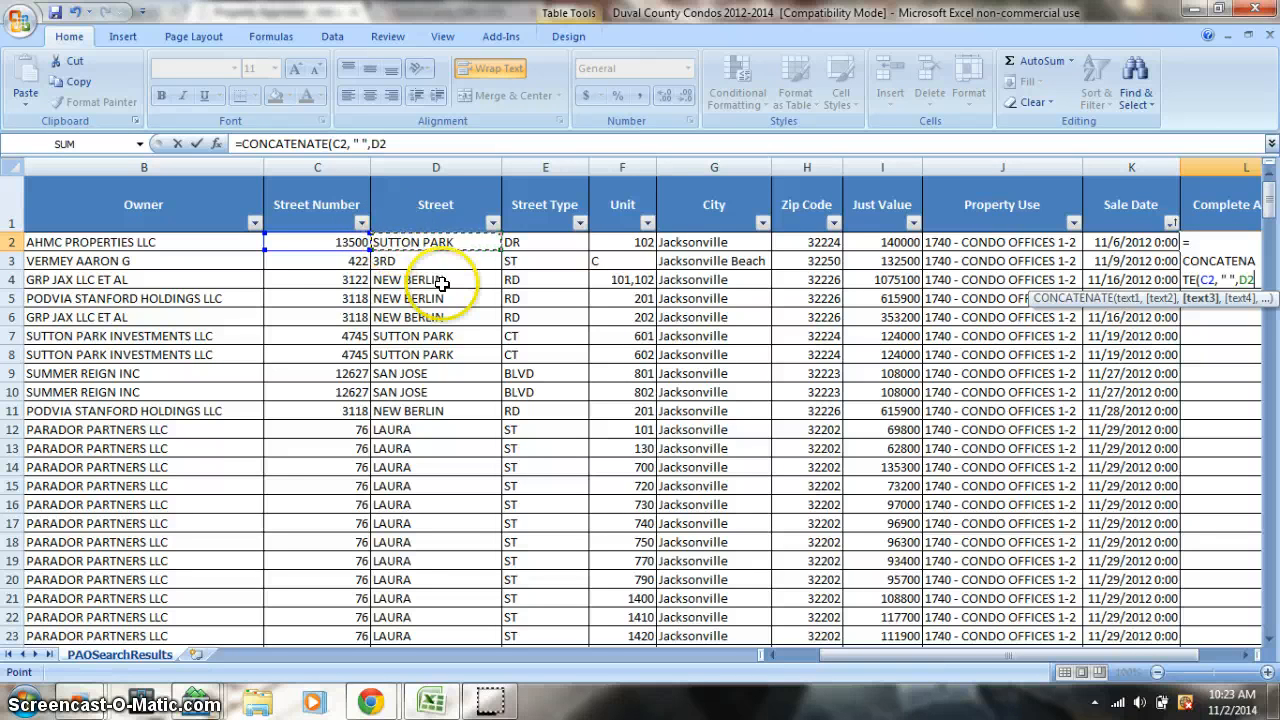
pyautogui.write(', "')
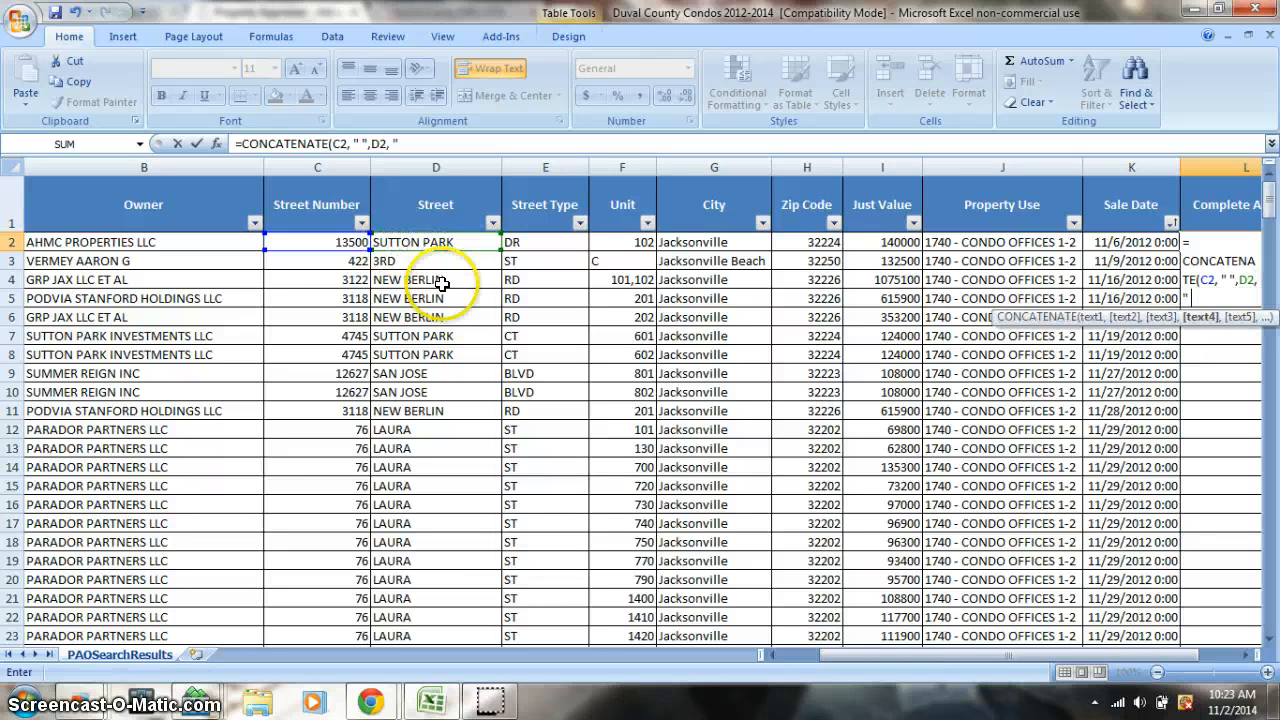
pyautogui.write(' "')
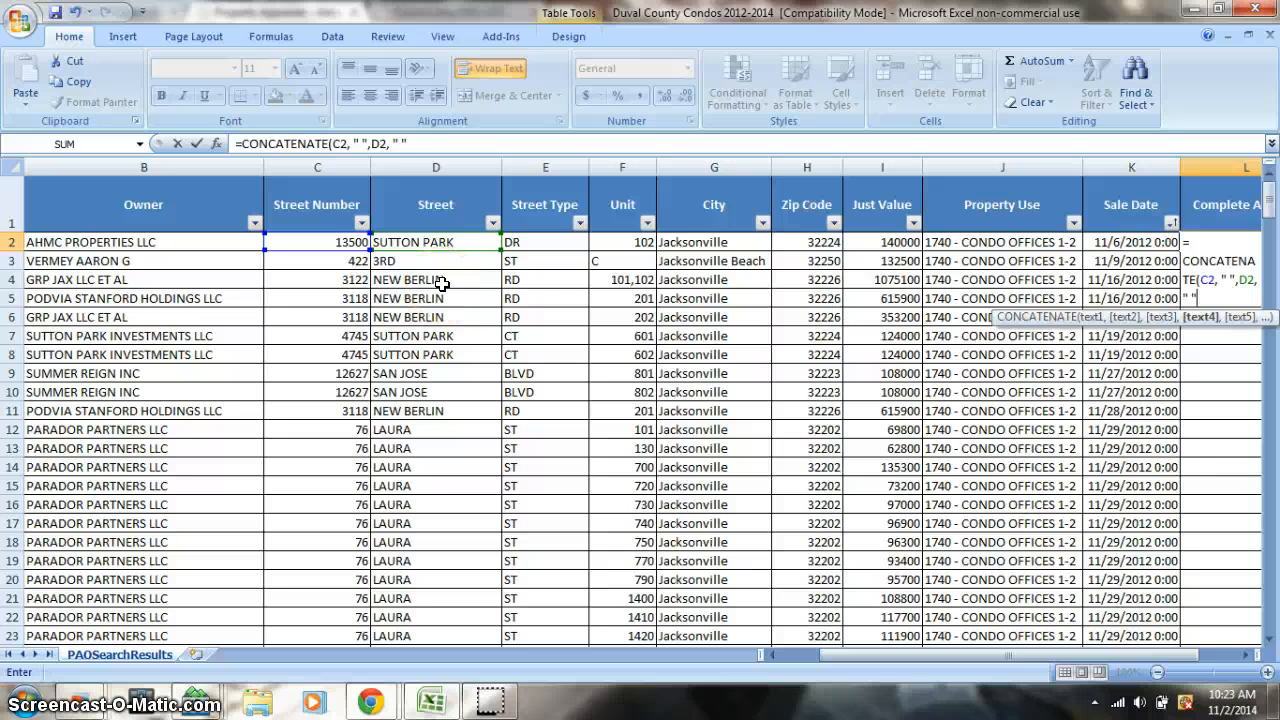
pyautogui.write(',')
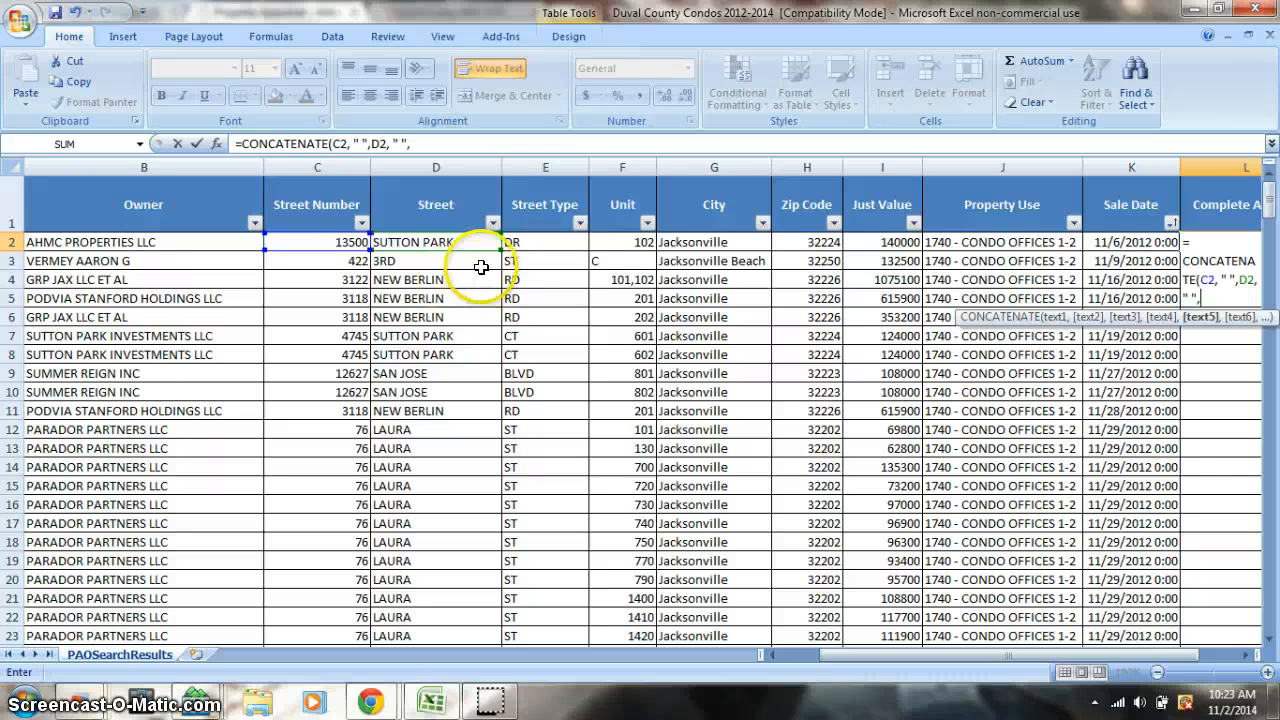
pyautogui.click(555, 249)
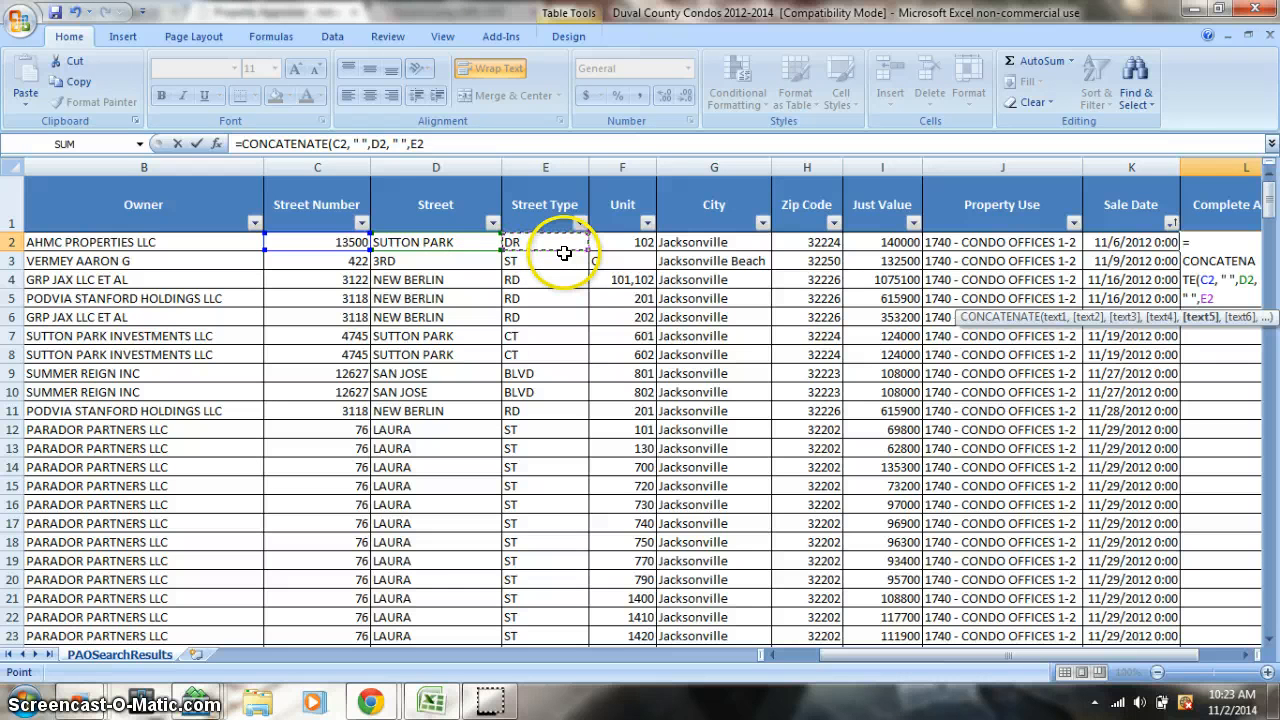
pyautogui.write(', " "')
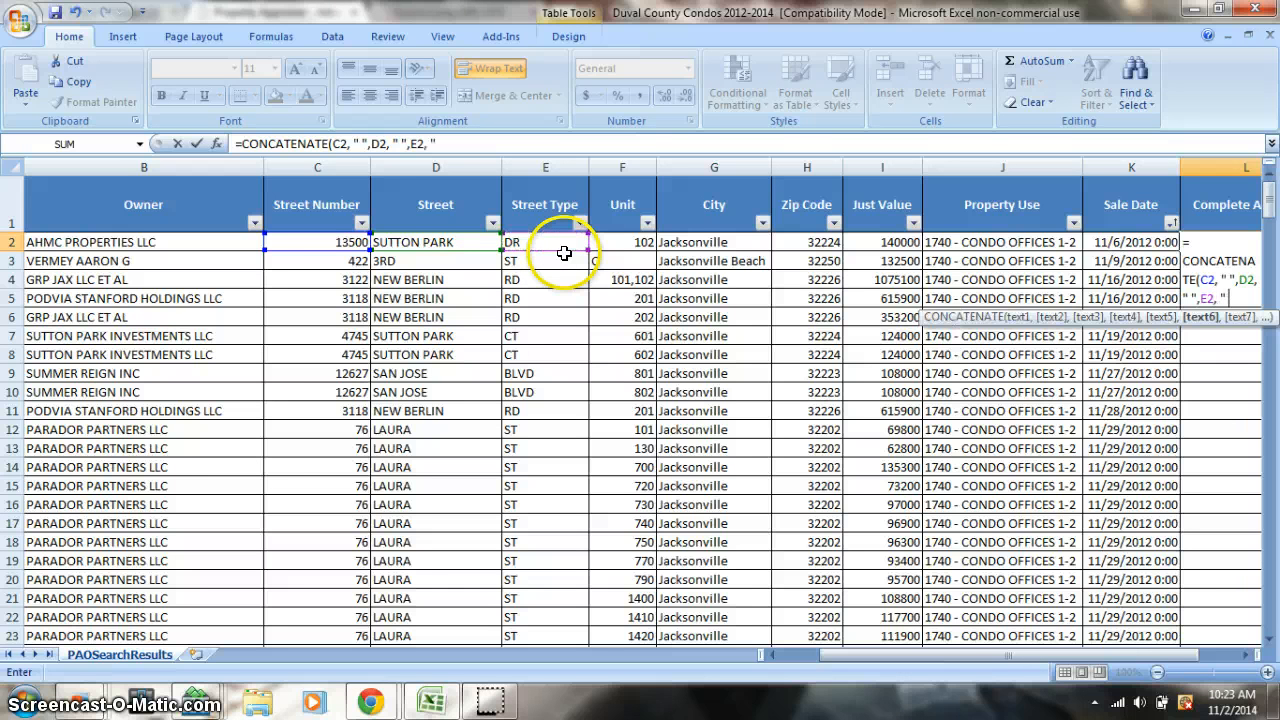
pyautogui.write(',')
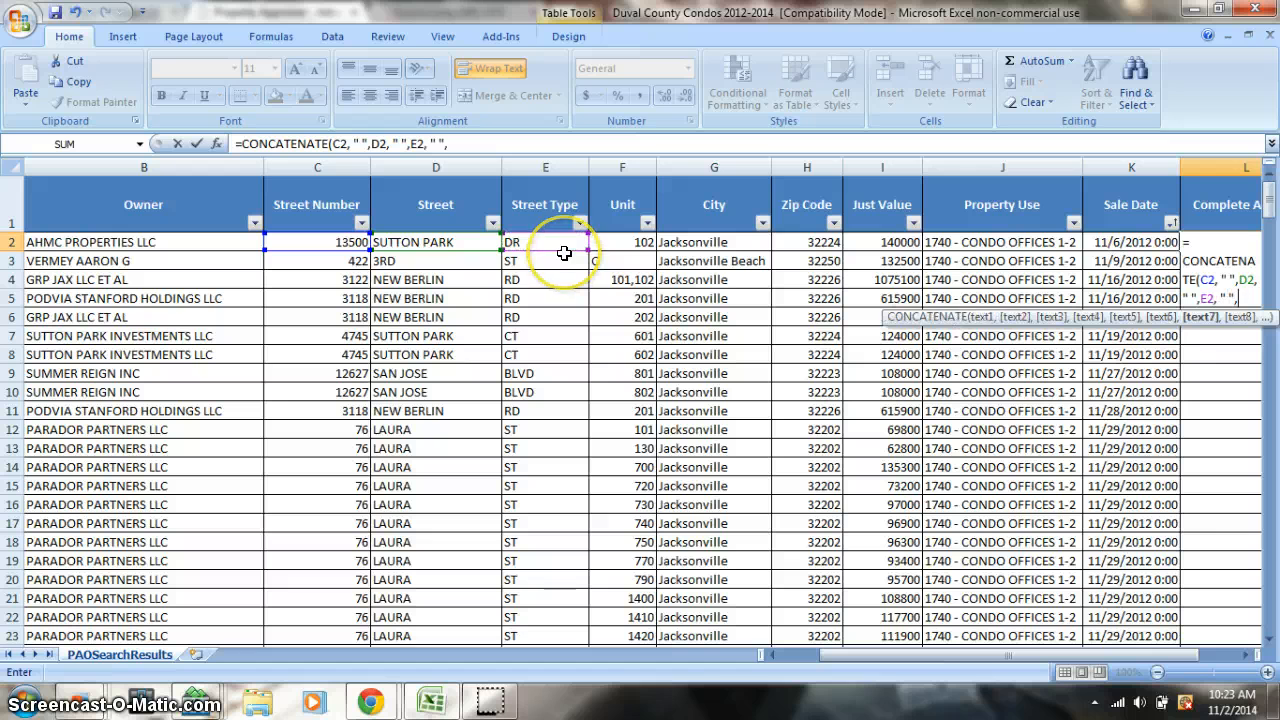
pyautogui.click(417, 145)
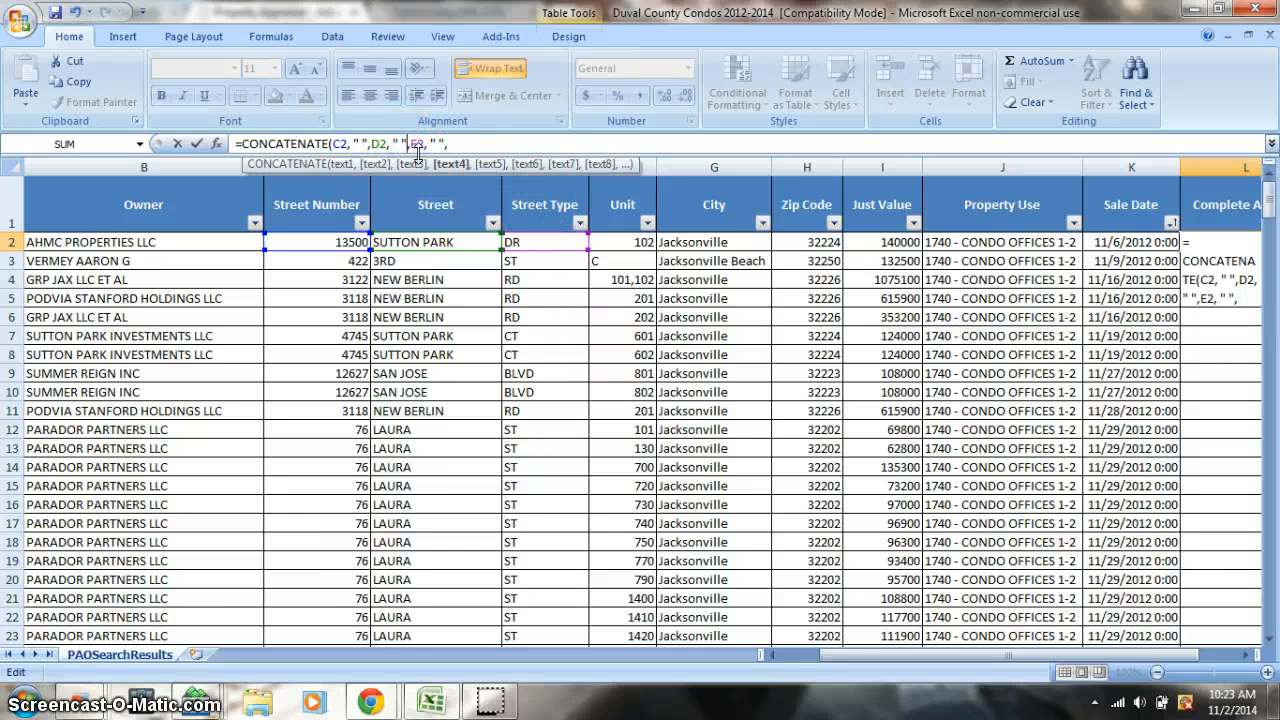
pyautogui.press('BackSpace')
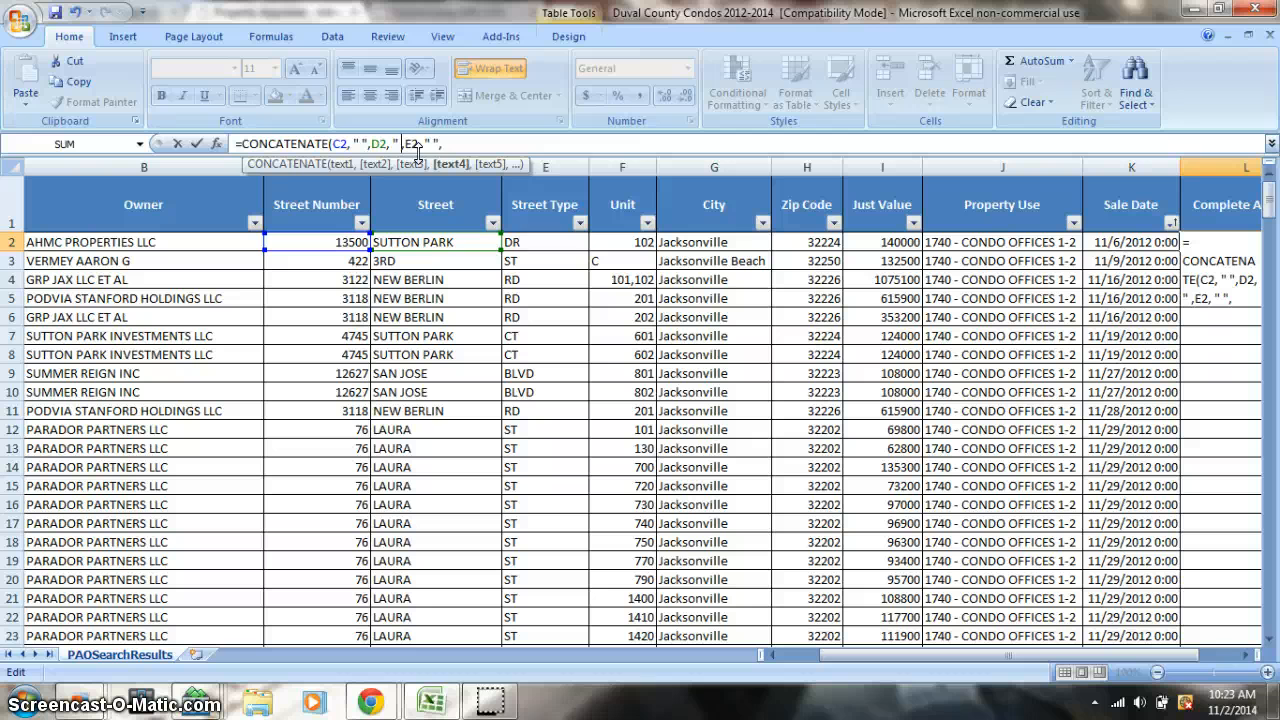
pyautogui.write('"')
# Step: Complete the L2 formula with the City cell G2 and widen the Complete Address column to fit the full addresses
pyautogui.click(469, 144)
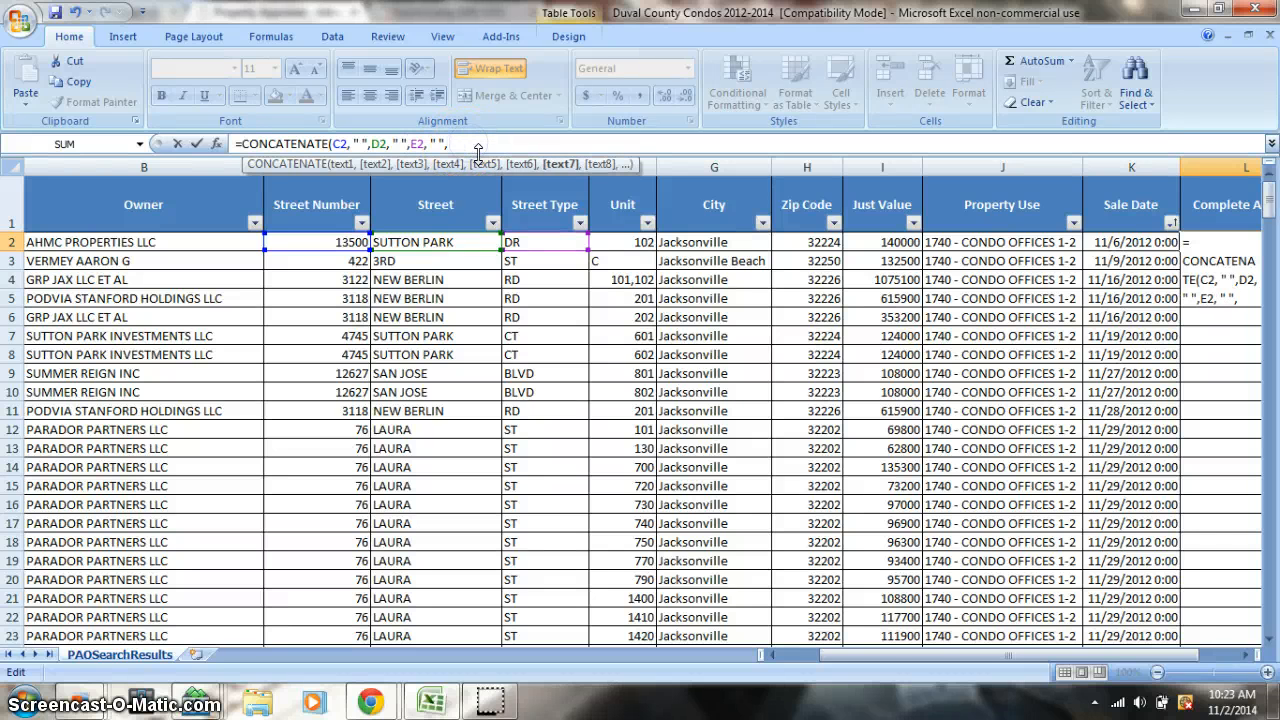
pyautogui.click(677, 247)
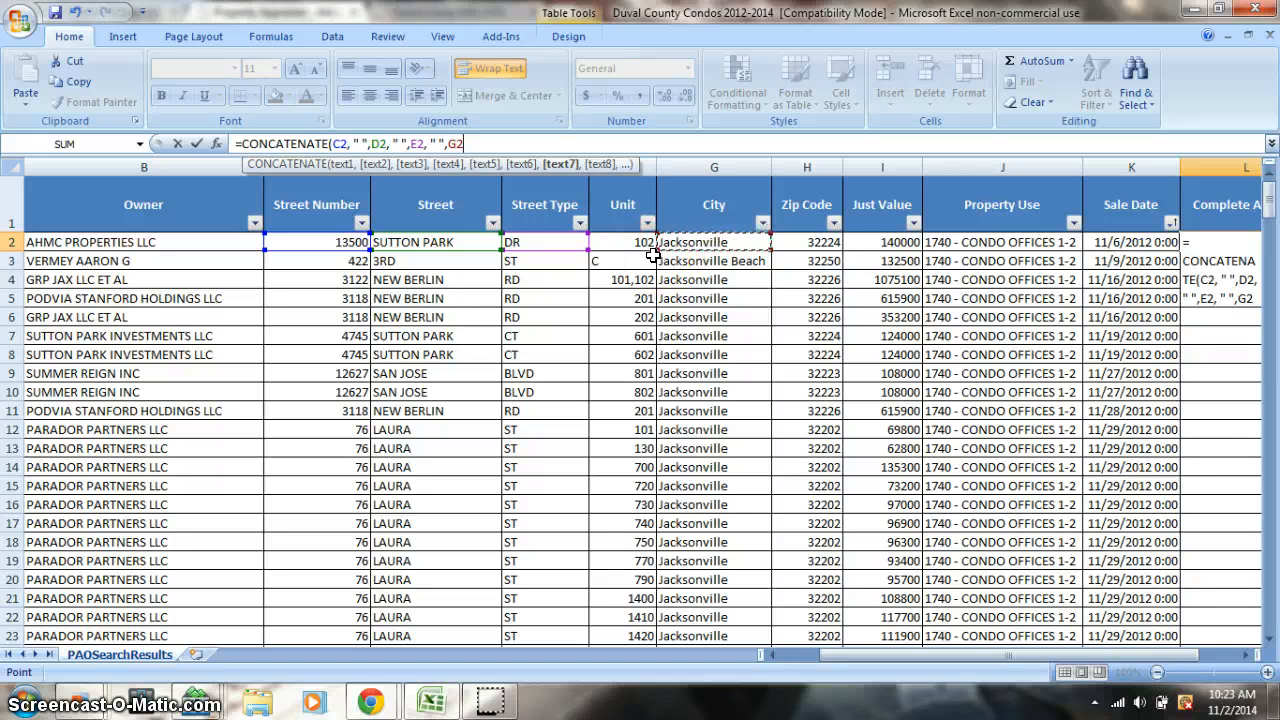
pyautogui.write(')')
pyautogui.press('Return')
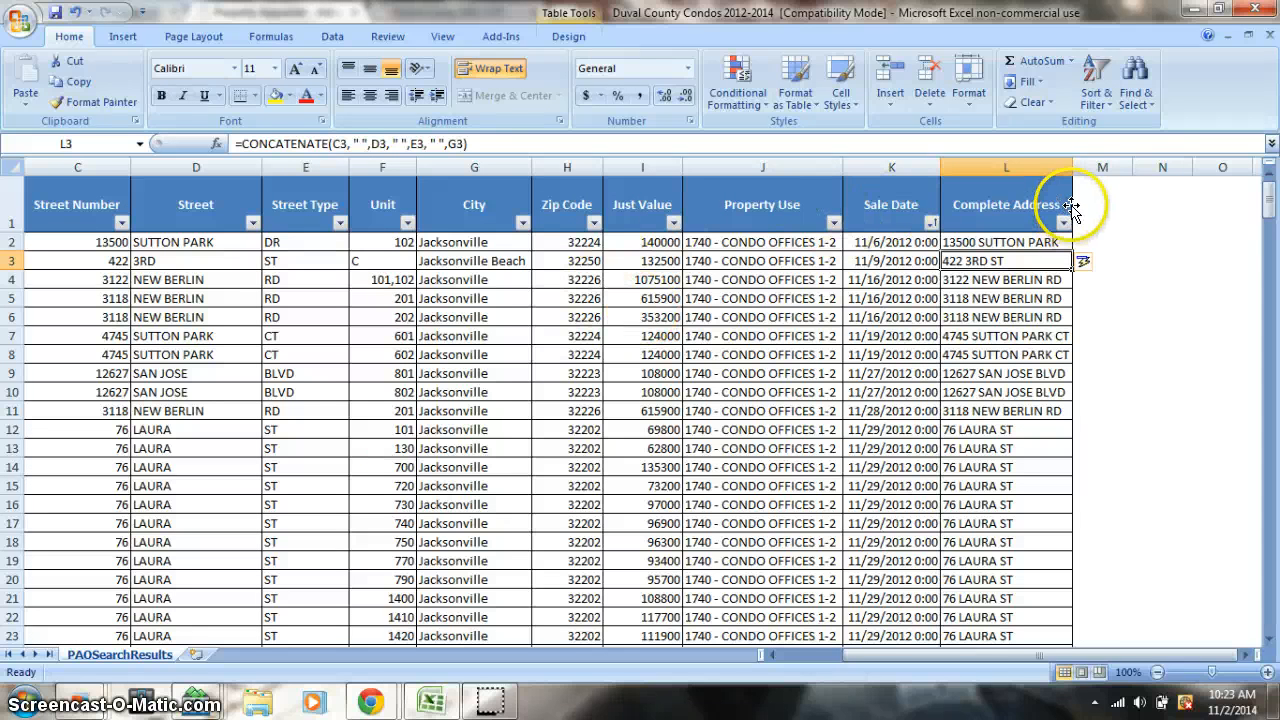
pyautogui.moveTo(1072, 167); pyautogui.dragTo(1112, 172)
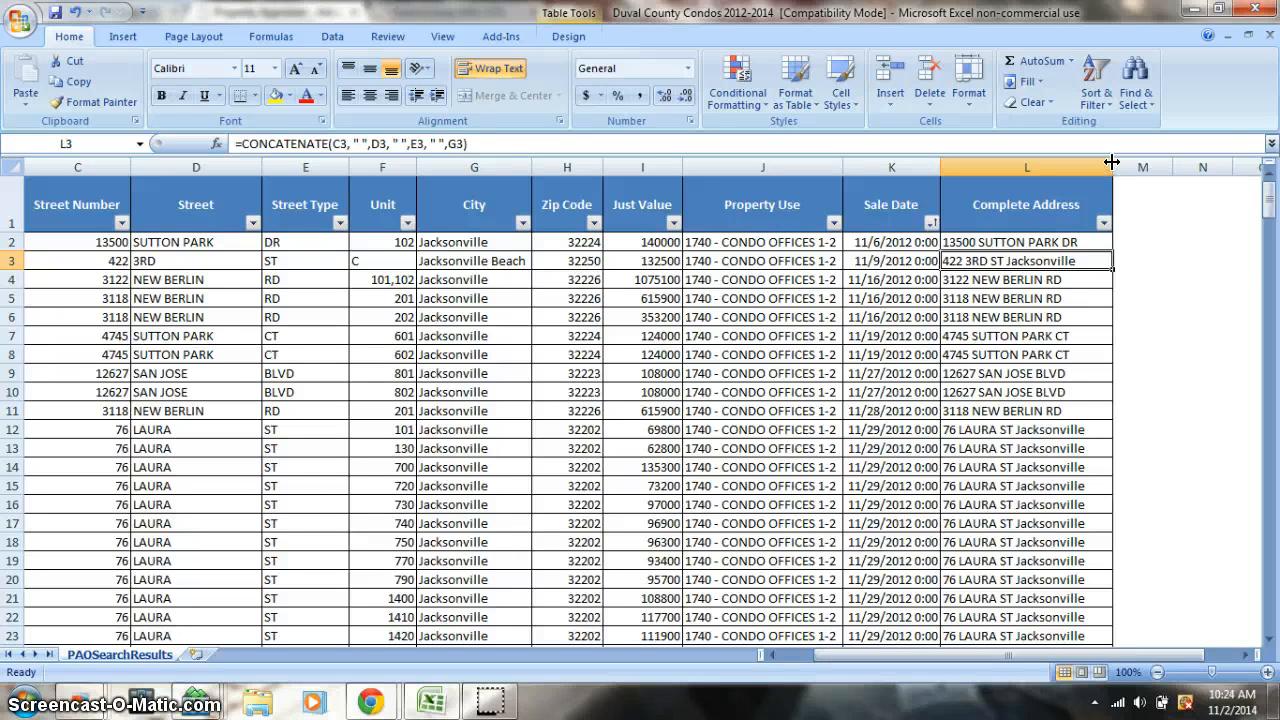
pyautogui.moveTo(1111, 162); pyautogui.dragTo(1250, 172)
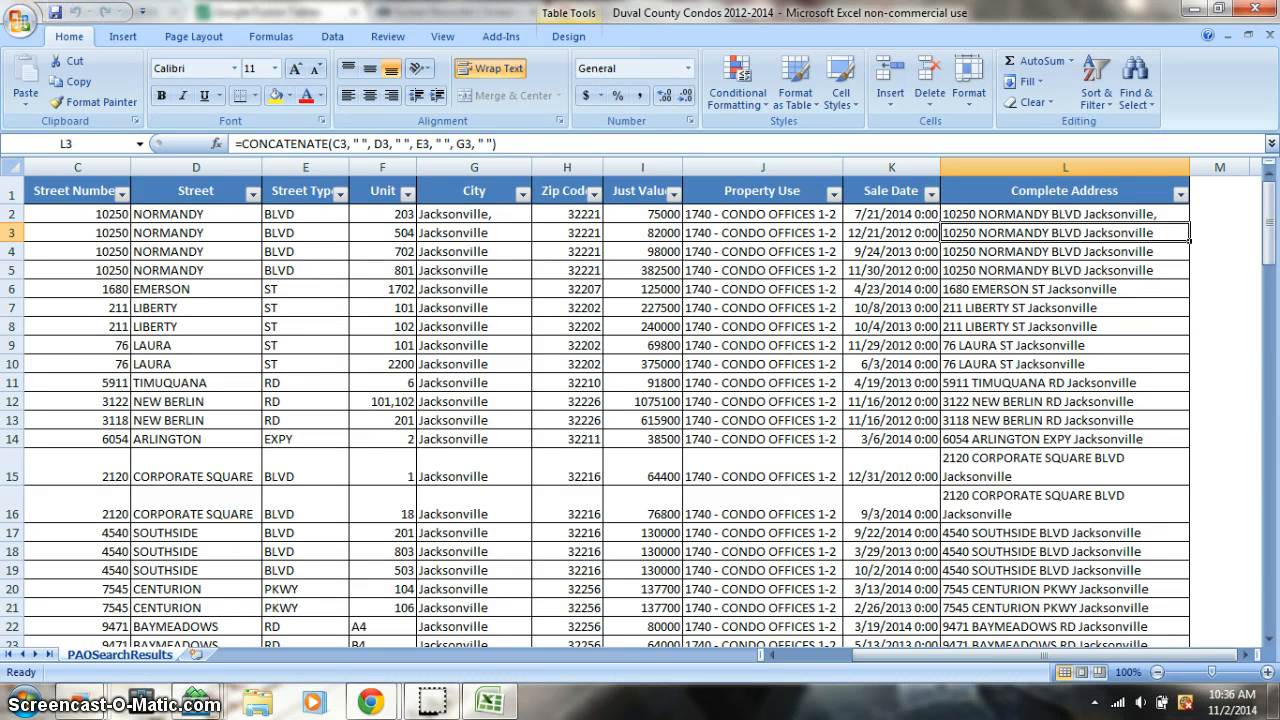
# Step: Close the workbook, switch to Google Fusion Tables and choose the Duval County Condos 2012-2014 .xlsx file as the new table to import
pyautogui.click(1266, 10)
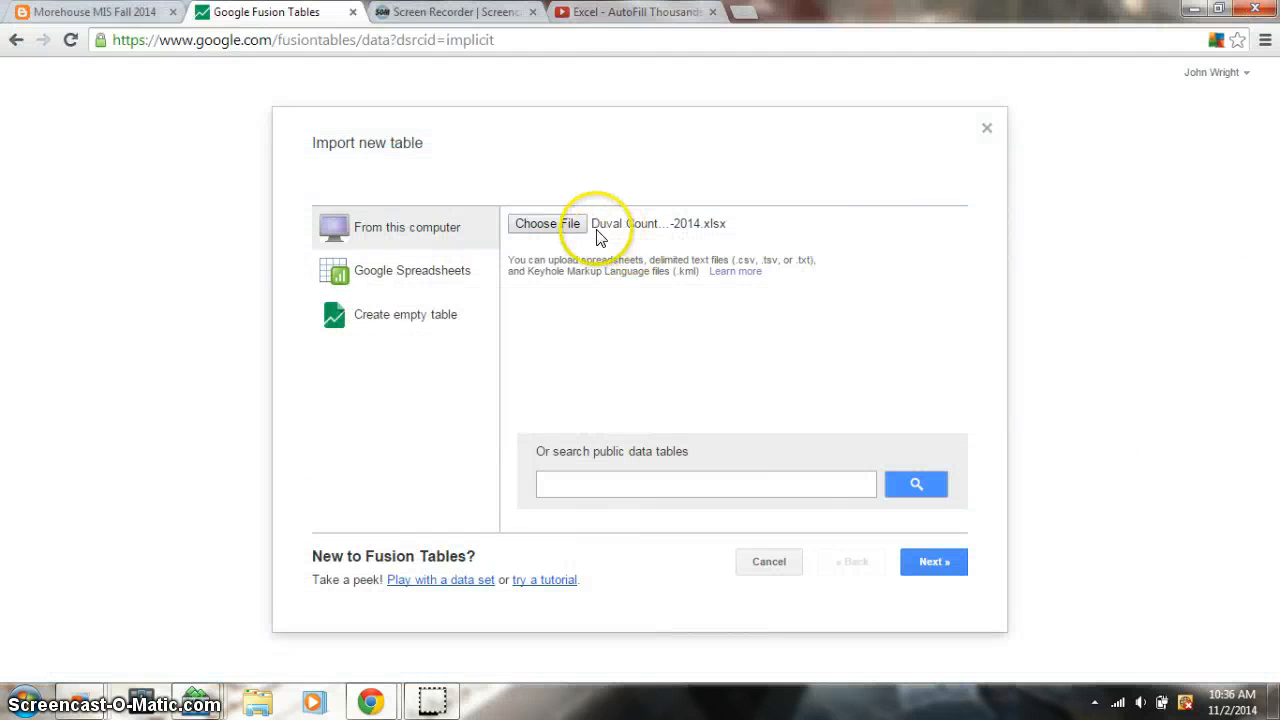
pyautogui.click(510, 228)
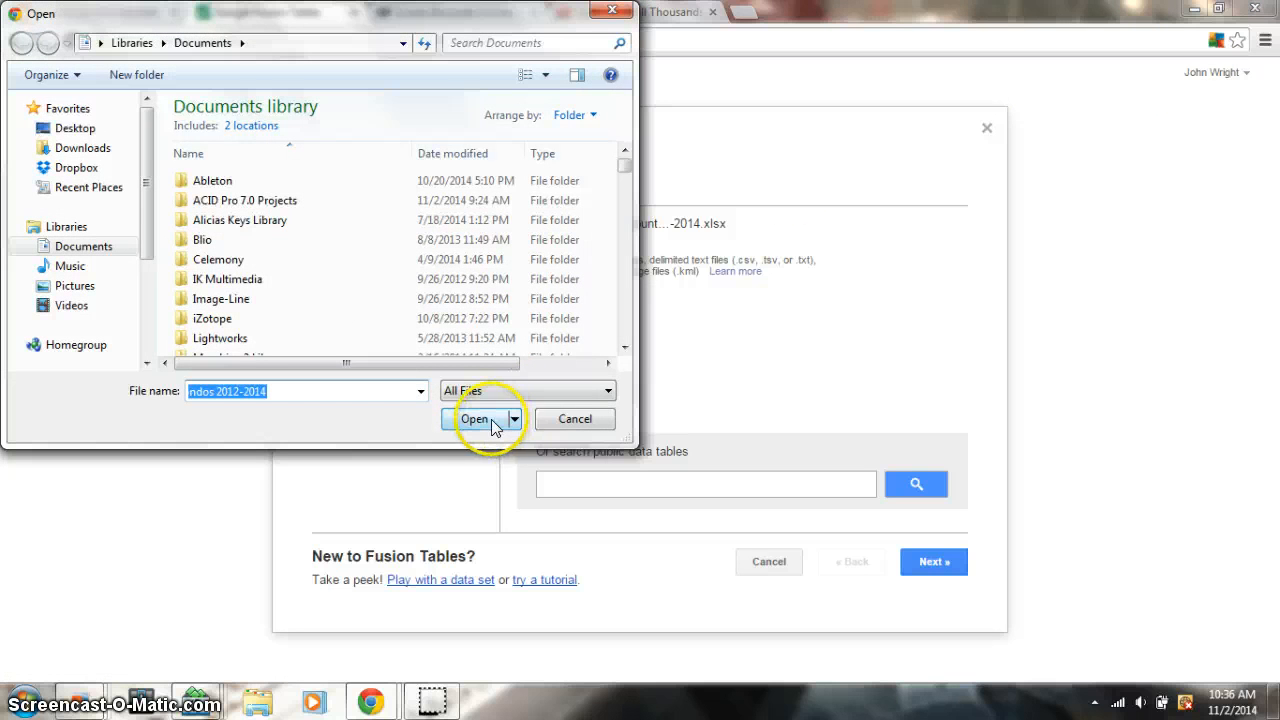
pyautogui.moveTo(393, 386); pyautogui.dragTo(14, 397)
pyautogui.click(476, 420)
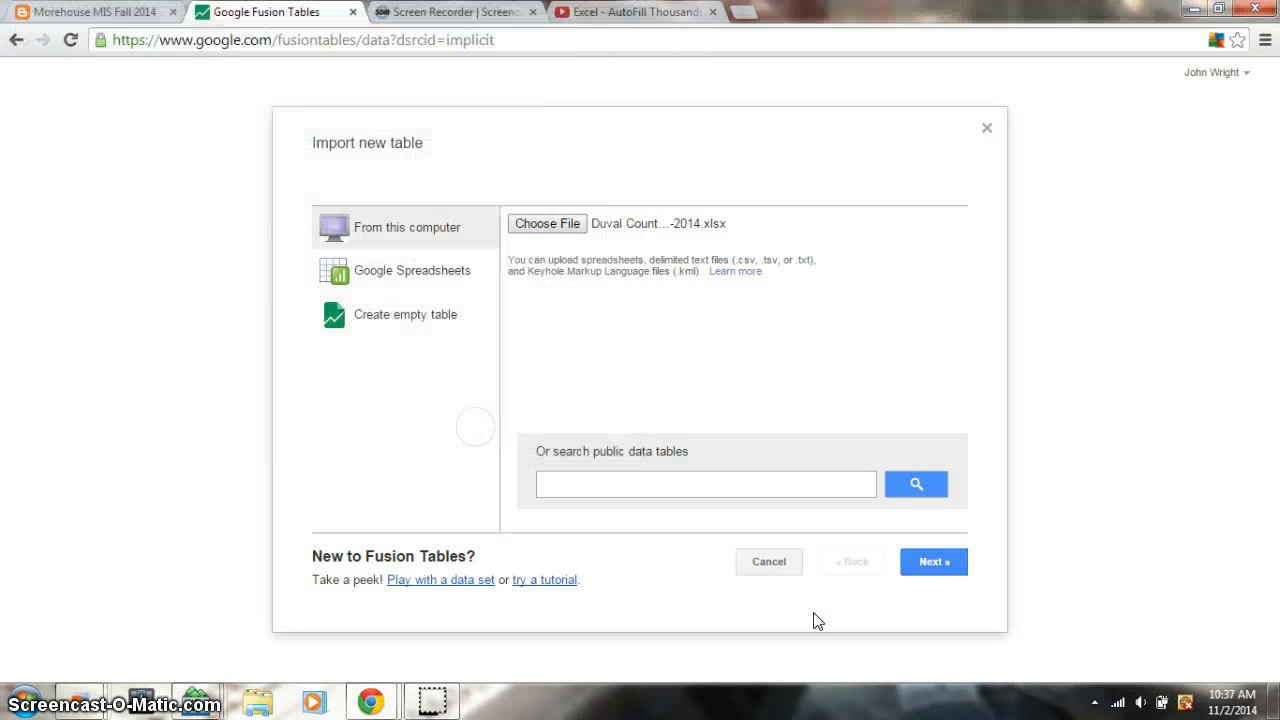
# Step: Import the spreadsheet with column names from row 1 as the table Duval County Condos 2012-2014 and review its rows
pyautogui.click(930, 562)
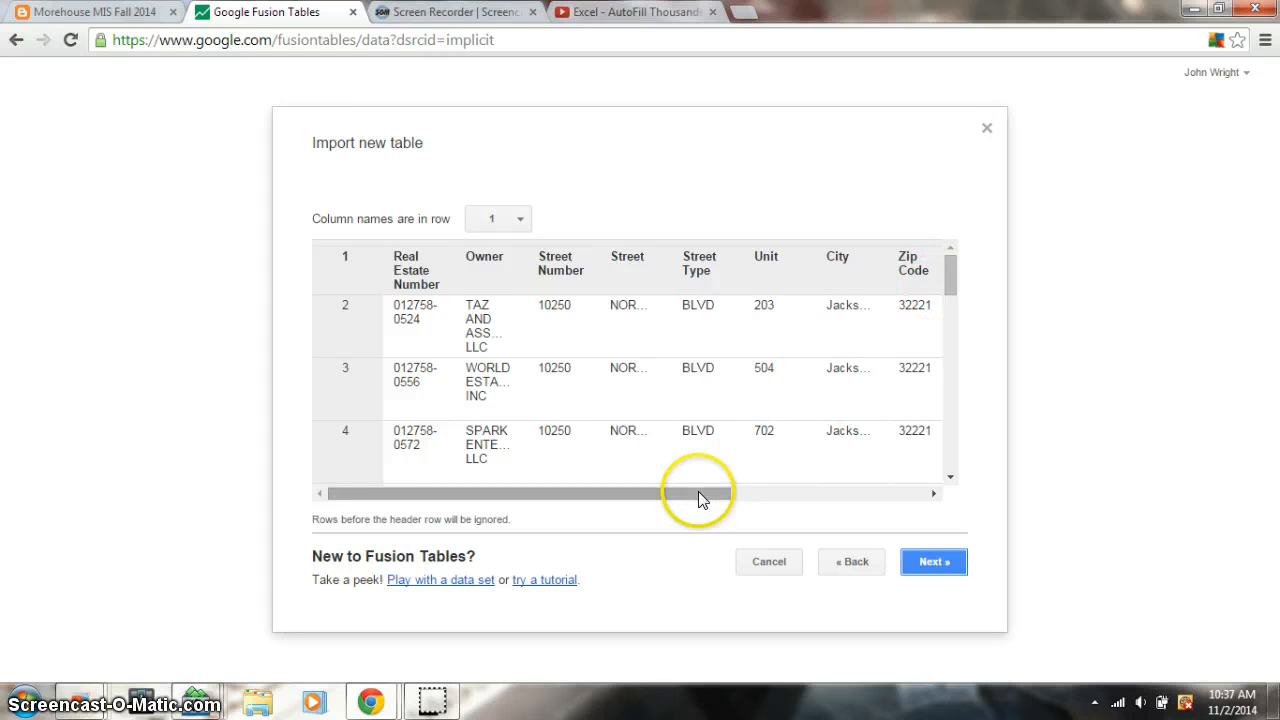
pyautogui.moveTo(700, 493); pyautogui.dragTo(594, 503)
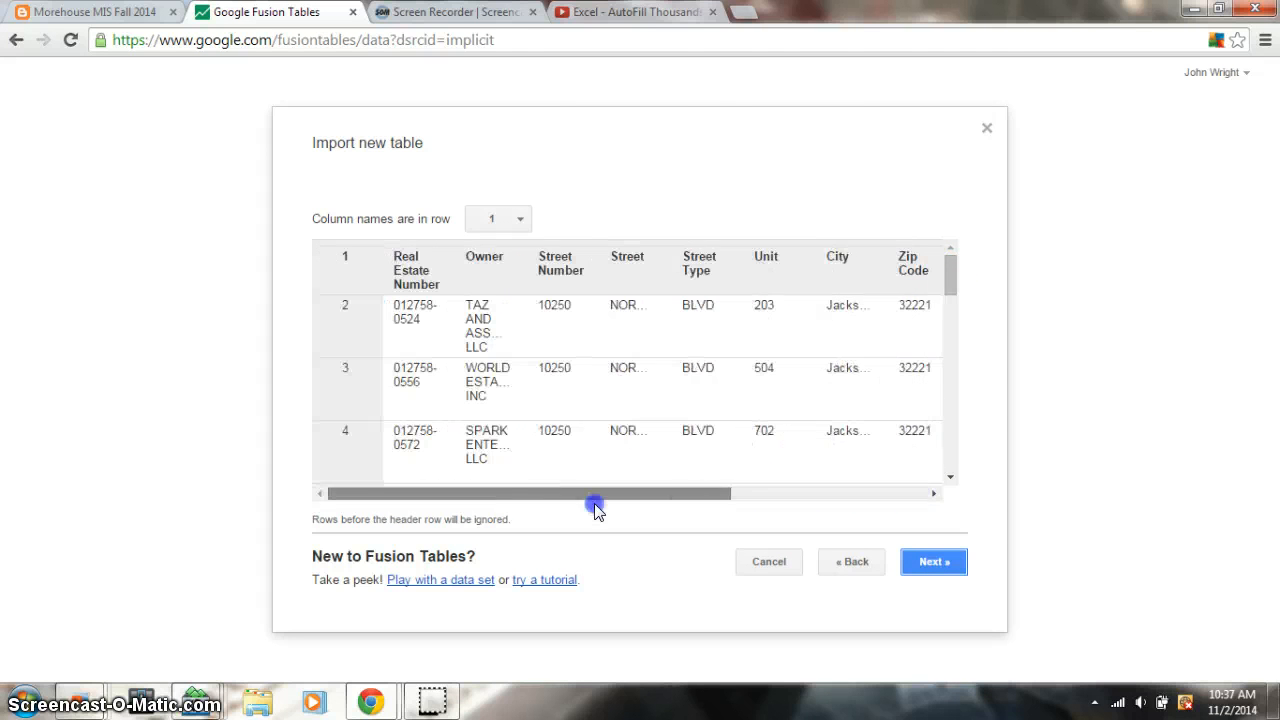
pyautogui.click(905, 572)
pyautogui.click(714, 540)
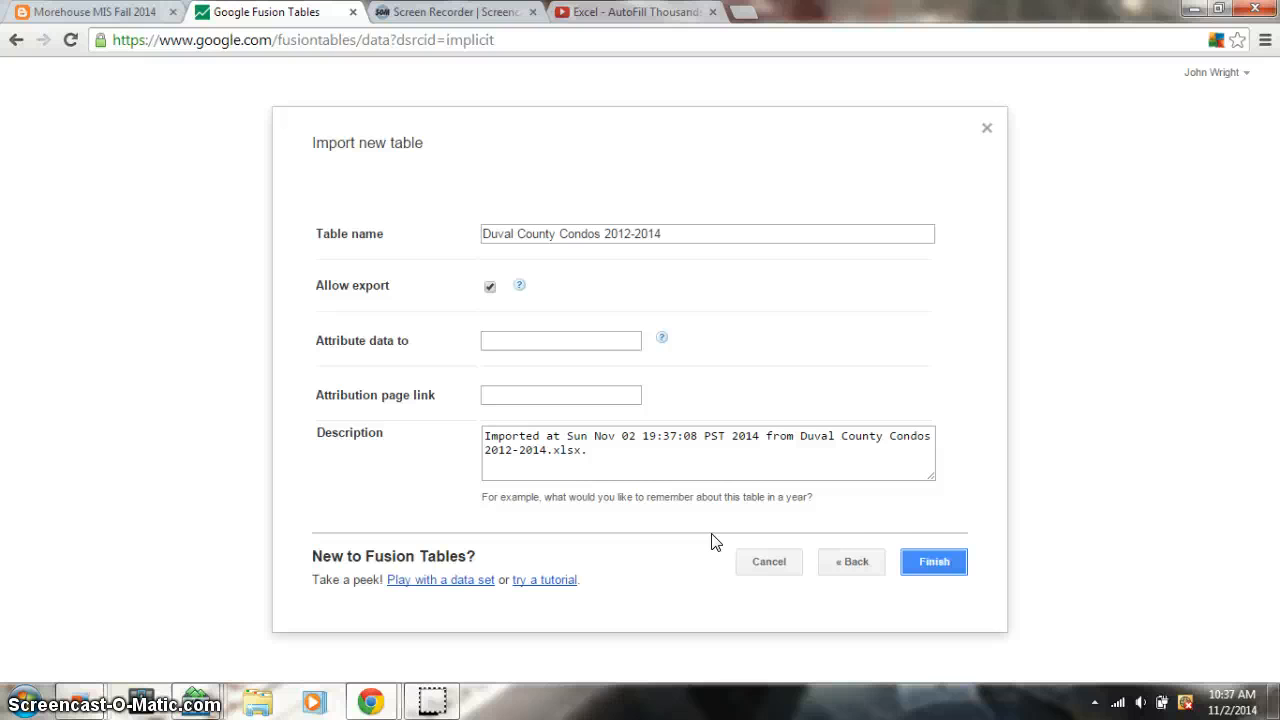
pyautogui.click(944, 568)
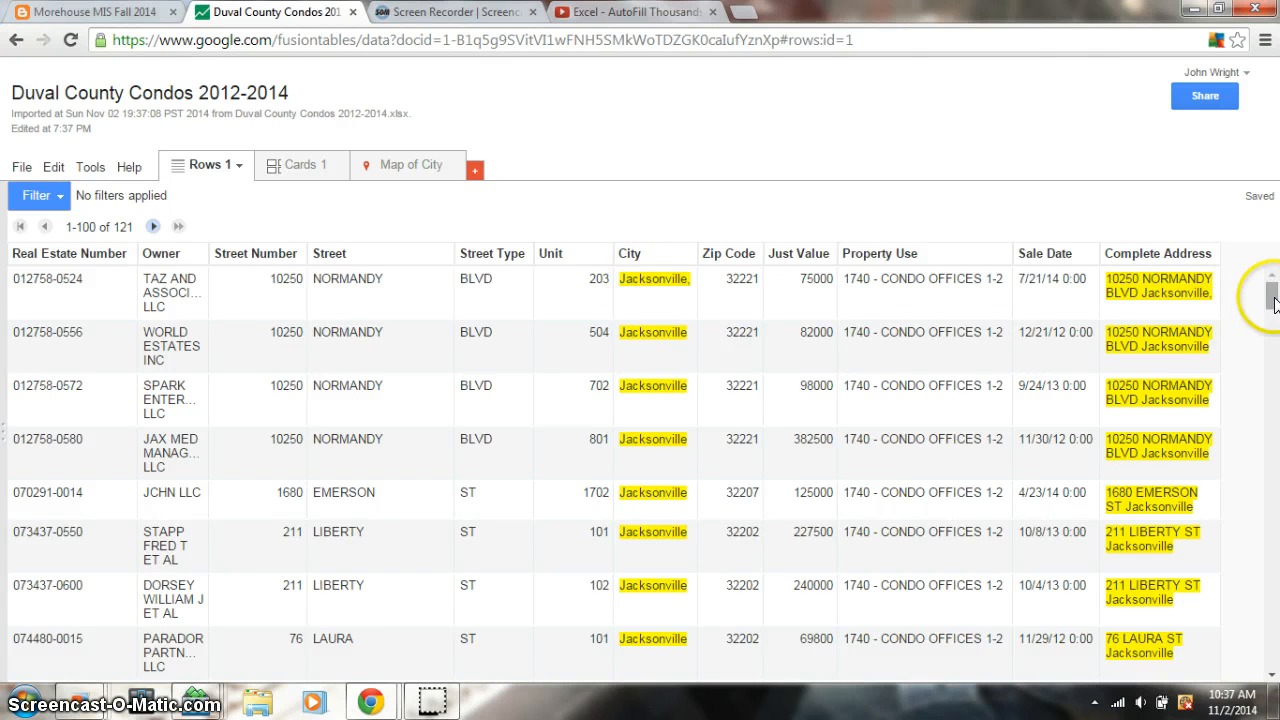
pyautogui.moveTo(1272, 303); pyautogui.dragTo(1263, 509)
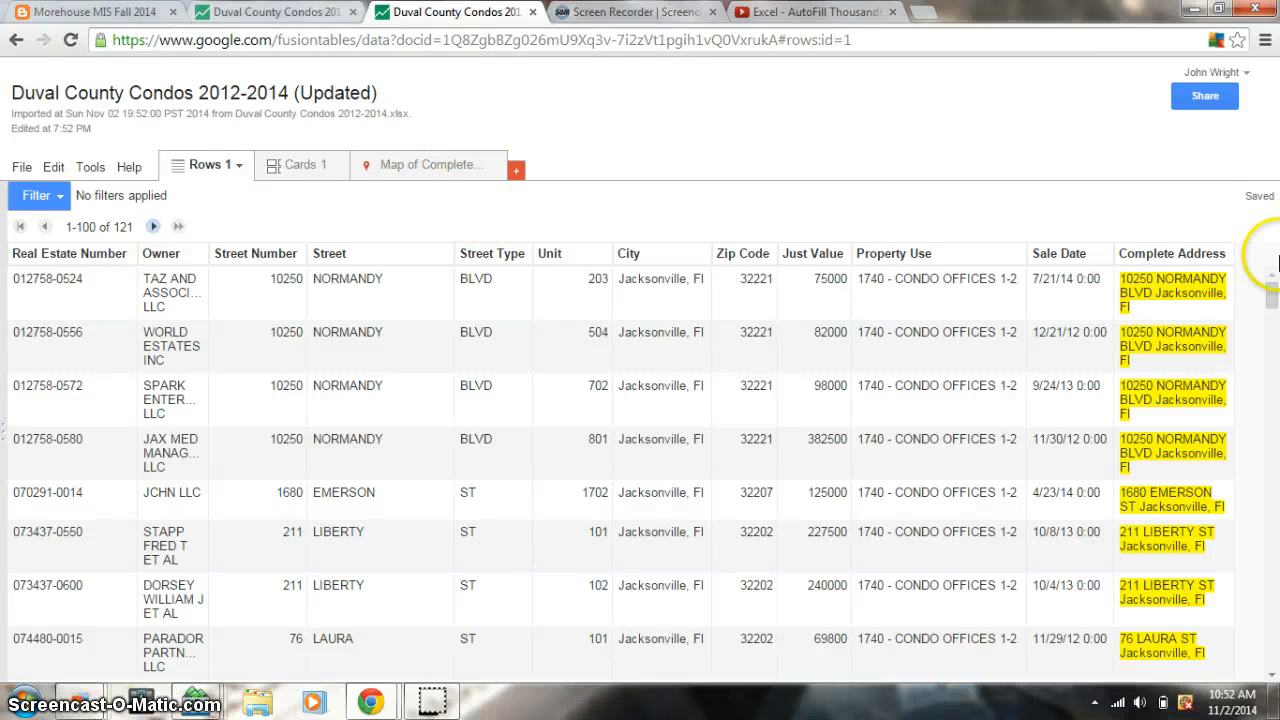
# Step: Open the Complete Address map of Duval County Condos 2012-2014 (Updated) and examine the marker locations around Jacksonville
pyautogui.moveTo(1274, 296); pyautogui.dragTo(1278, 236)
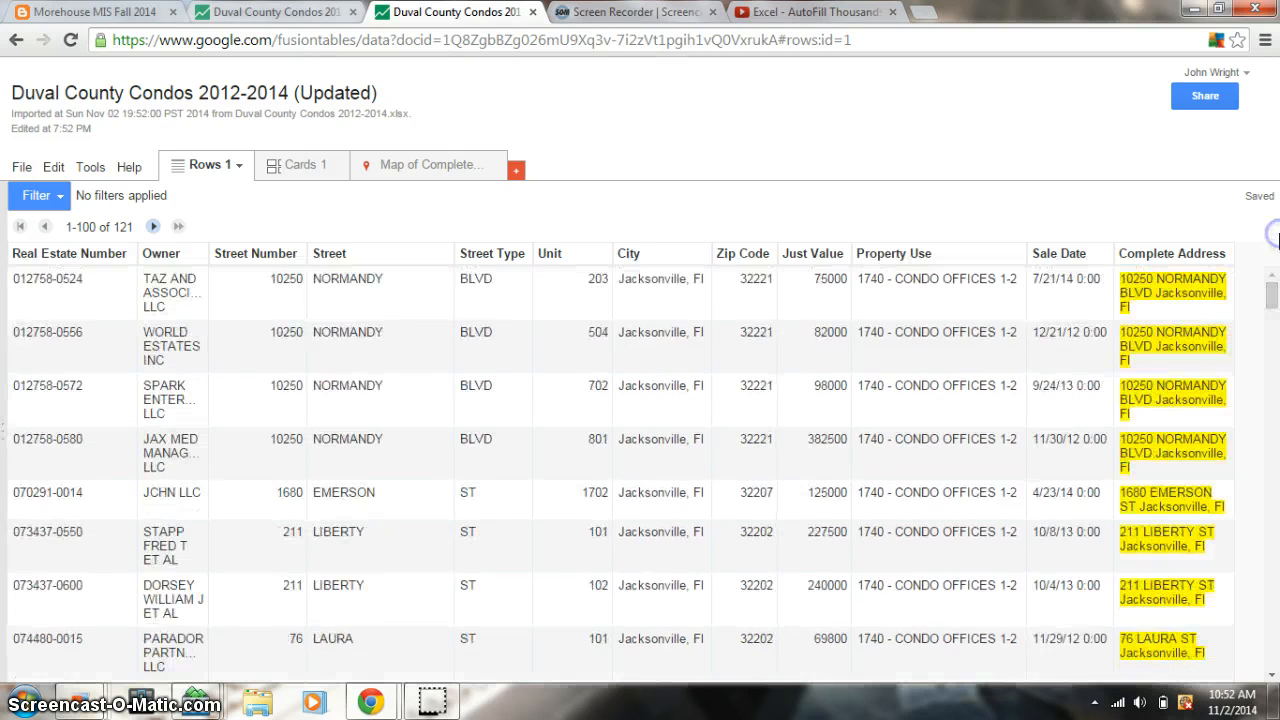
pyautogui.click(387, 174)
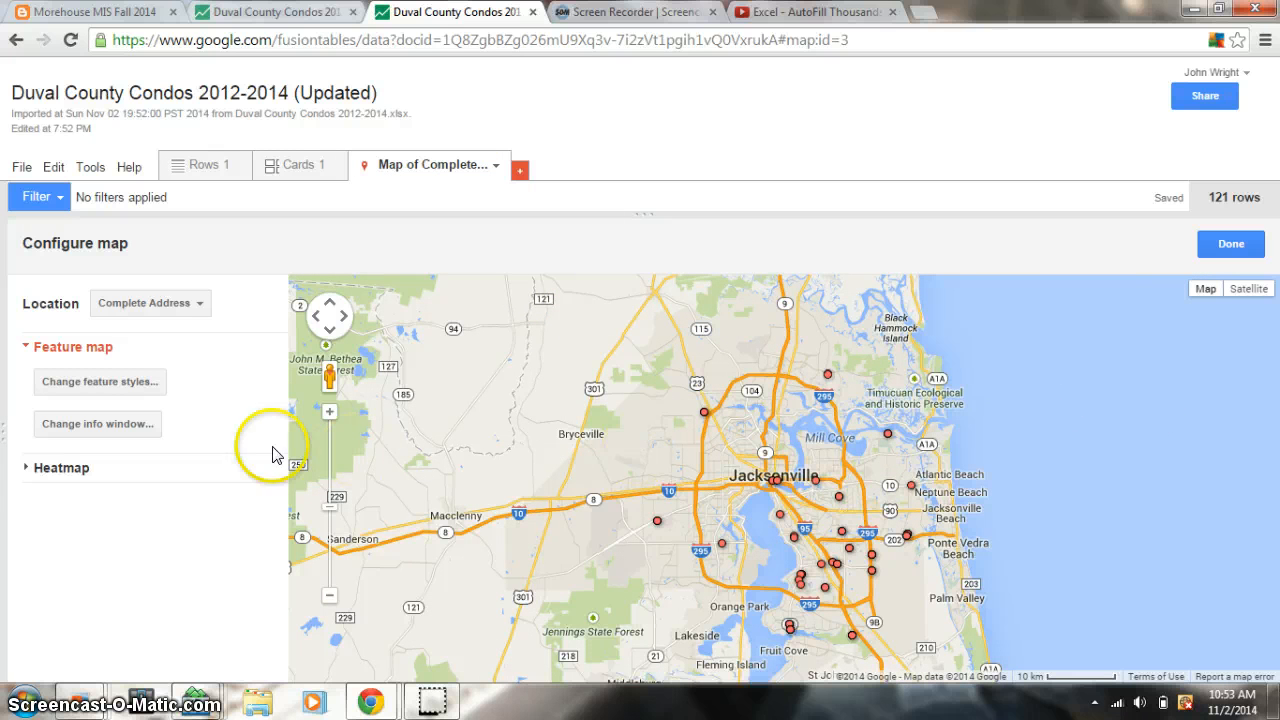
pyautogui.click(329, 492)
pyautogui.moveTo(327, 491); pyautogui.dragTo(325, 480)
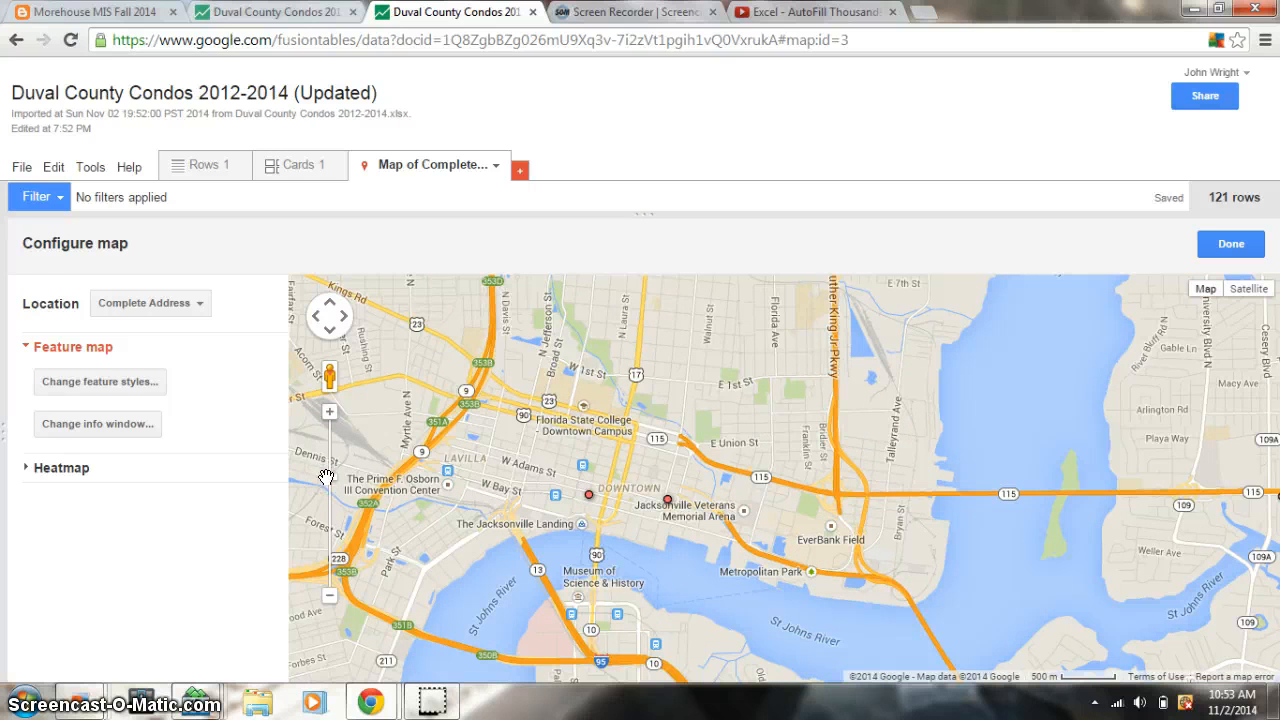
pyautogui.moveTo(326, 496); pyautogui.dragTo(326, 534)
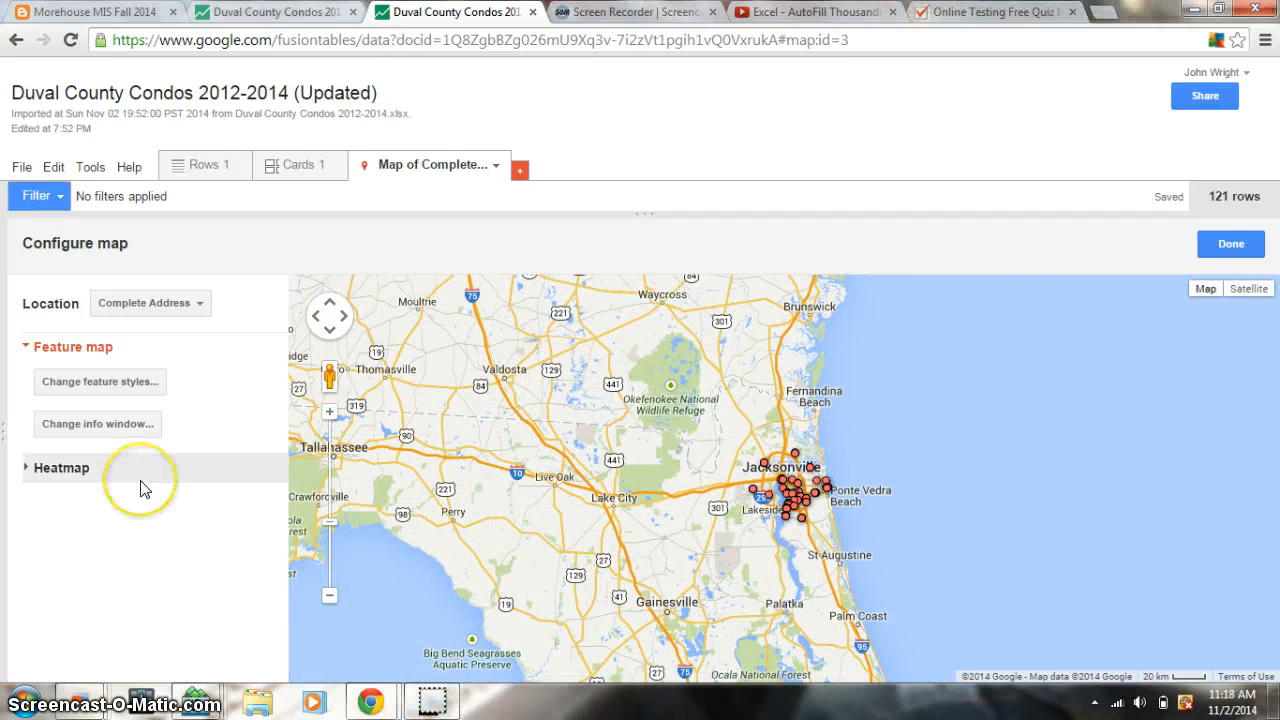
# Step: Set the map marker icons in the feature styles to be divided into 4 buckets
pyautogui.click(152, 430)
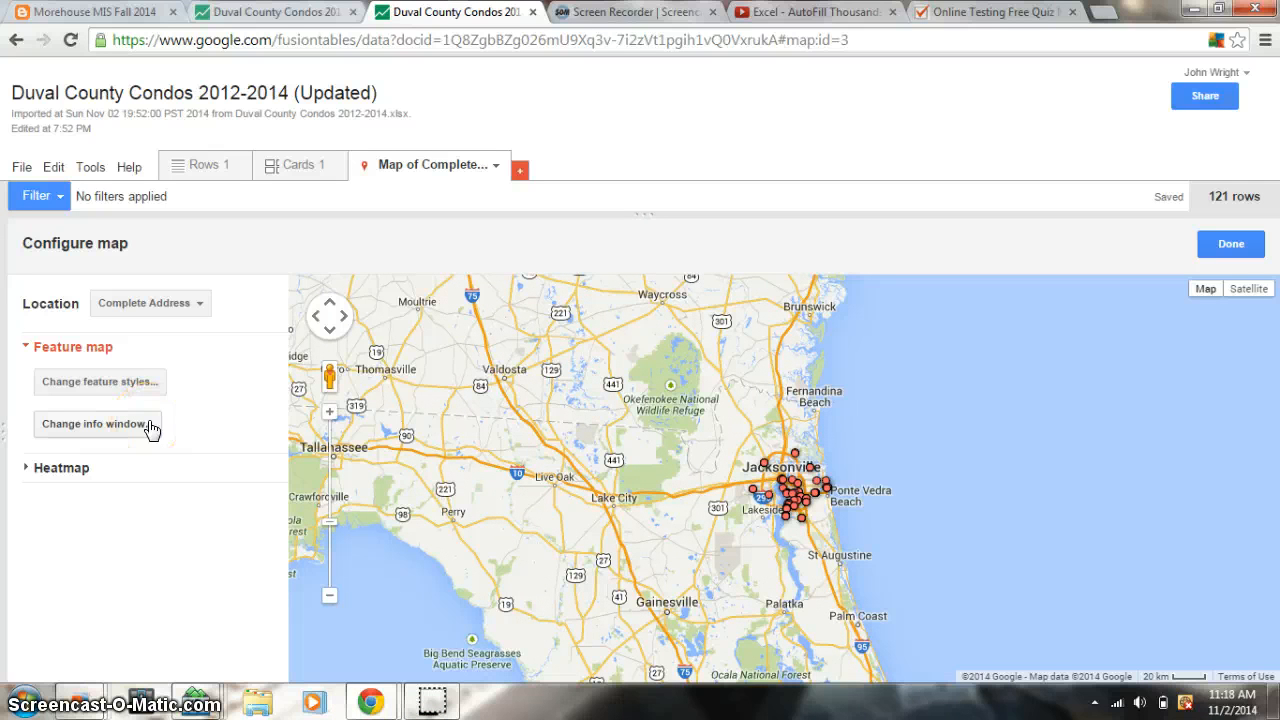
pyautogui.click(128, 381)
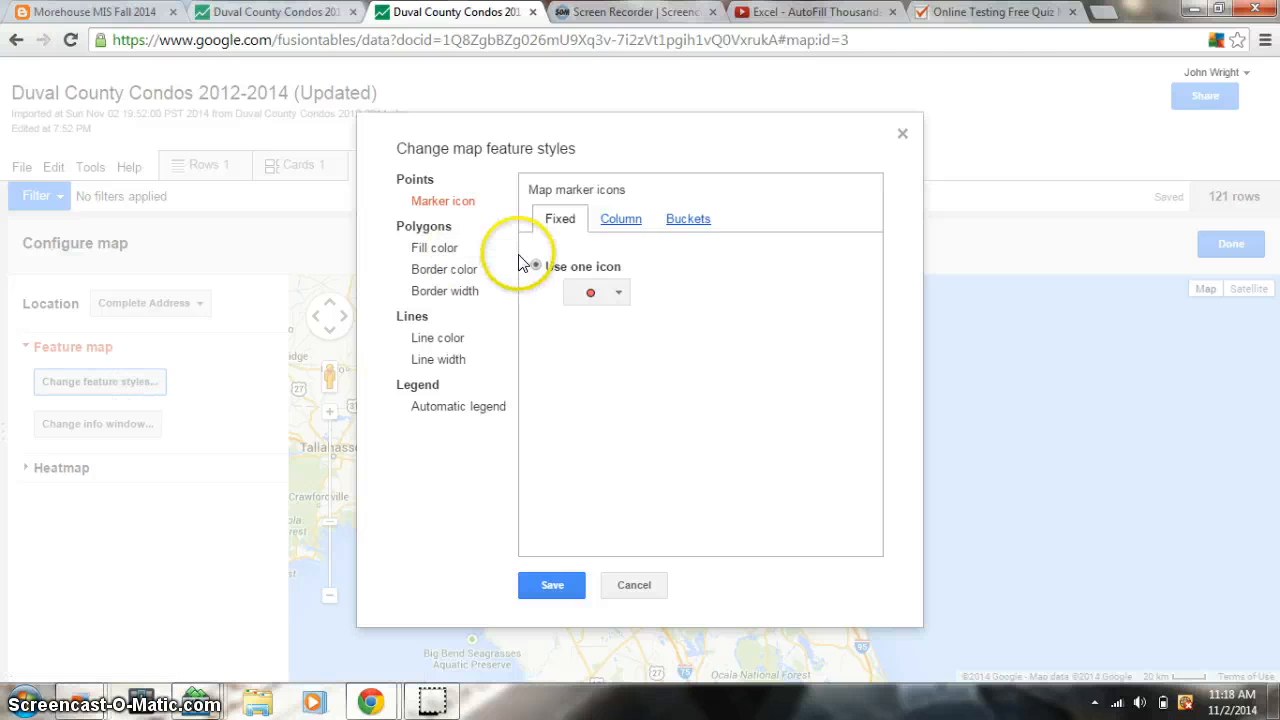
pyautogui.click(688, 220)
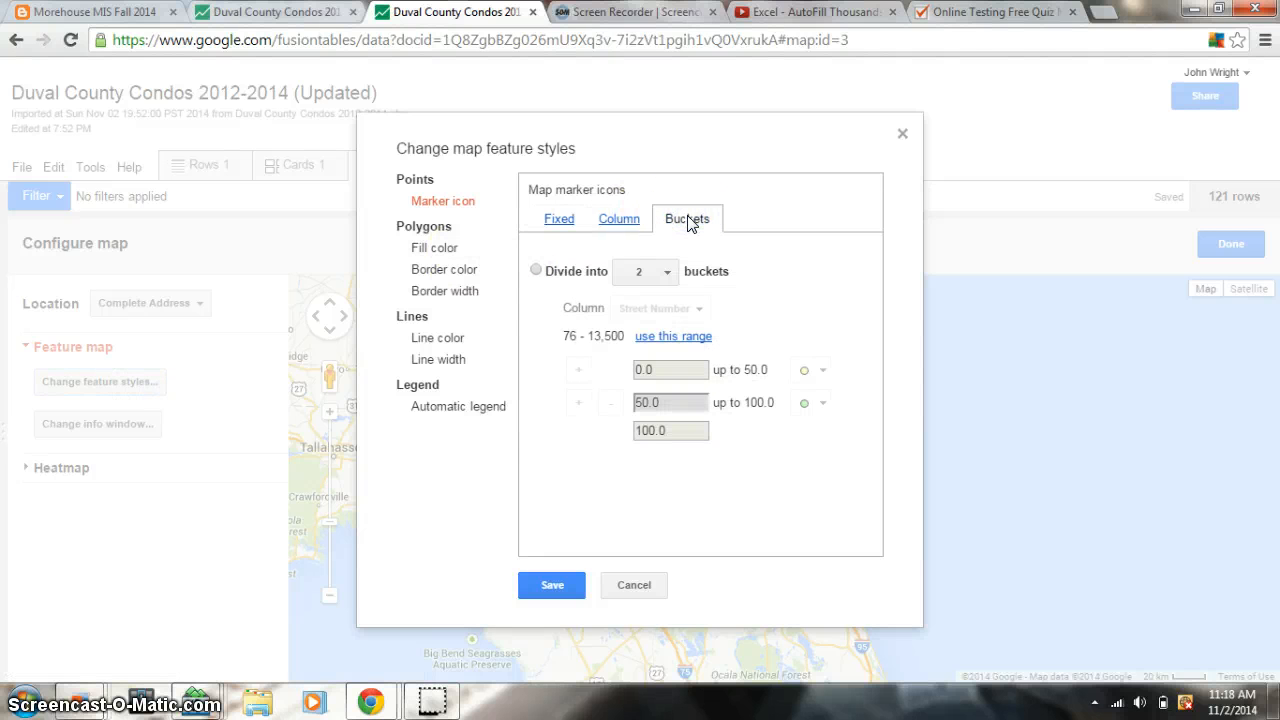
pyautogui.click(537, 271)
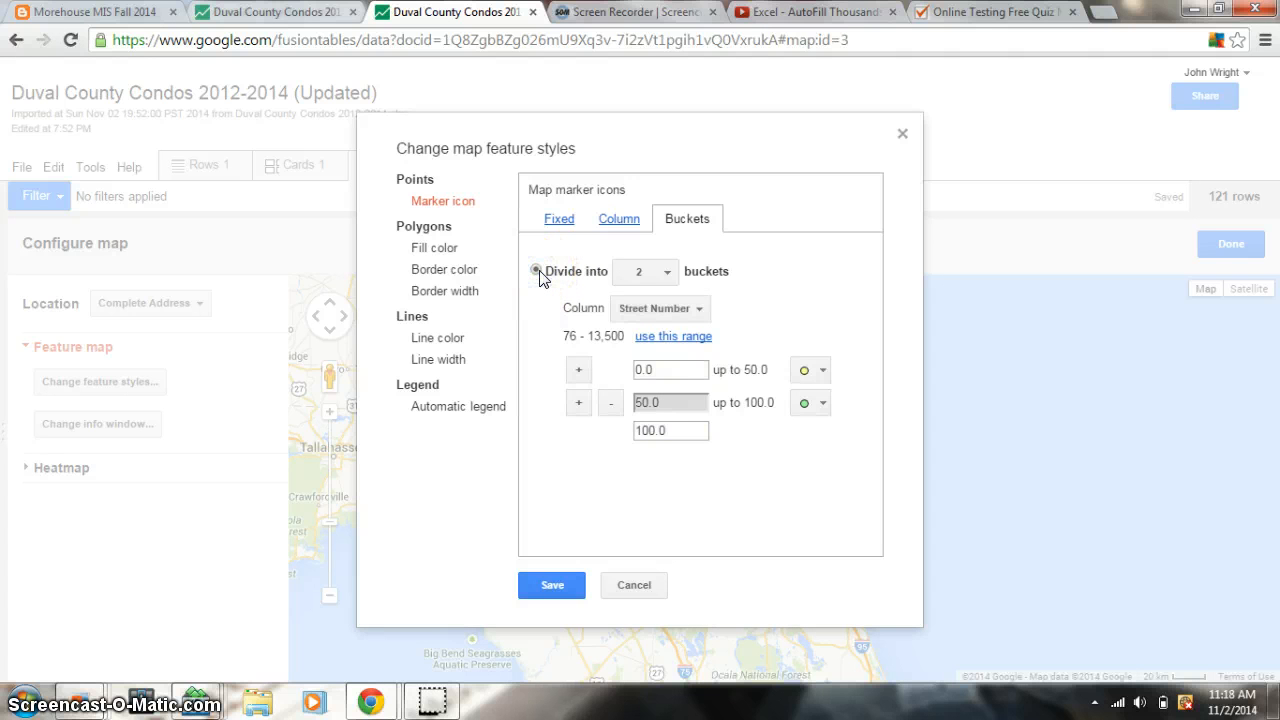
pyautogui.click(660, 272)
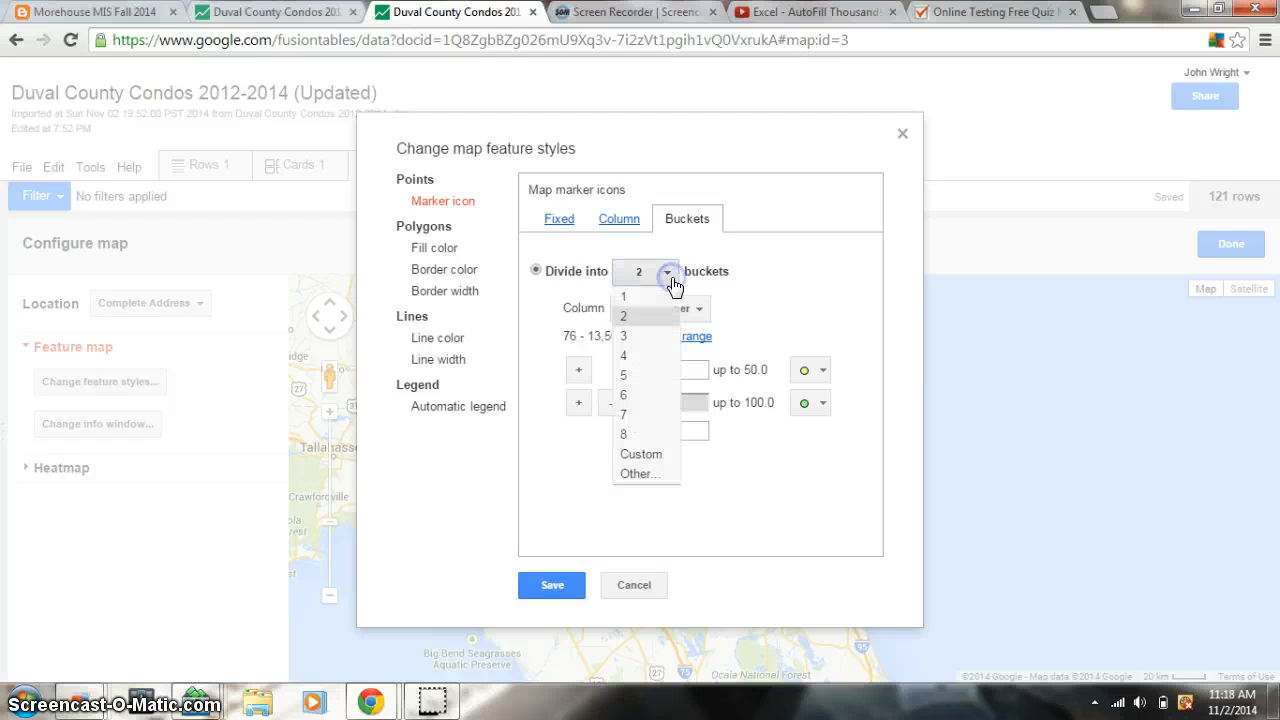
pyautogui.click(634, 356)
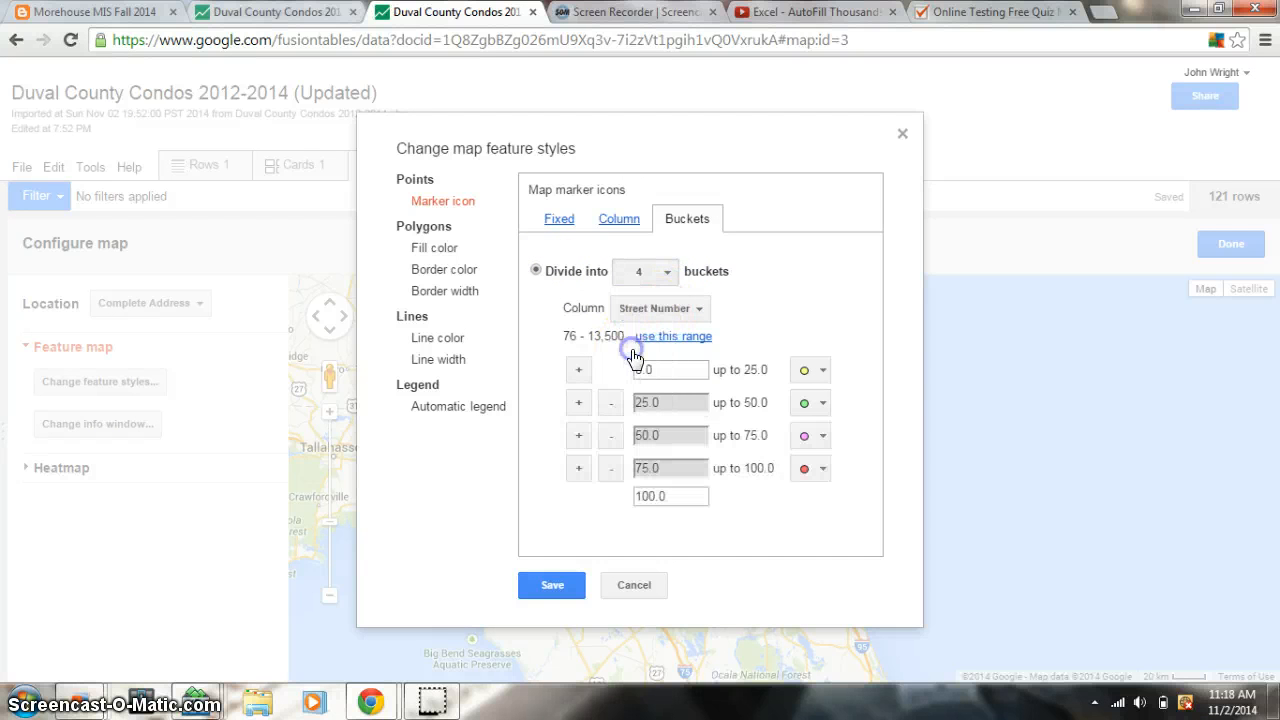
pyautogui.click(573, 370)
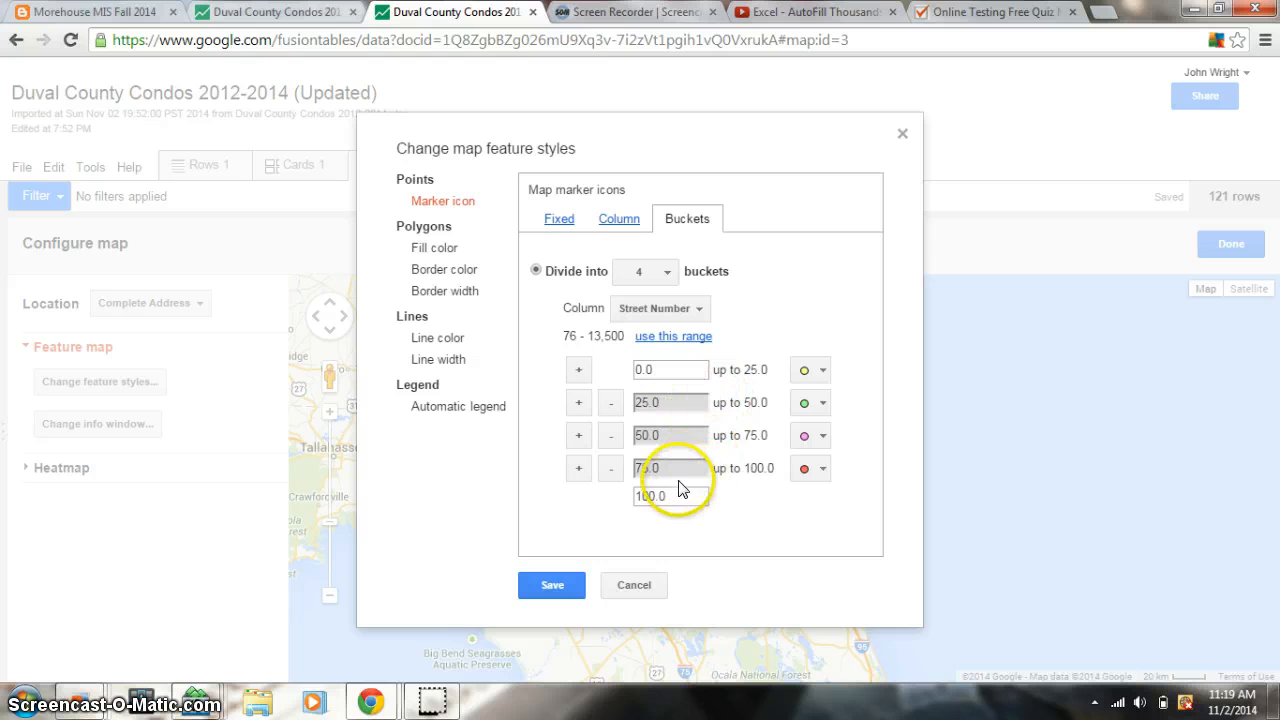
# Step: Base the marker buckets on the Just Value column, apply its 38,500 - 1,075,100 range and save the map style
pyautogui.click(682, 314)
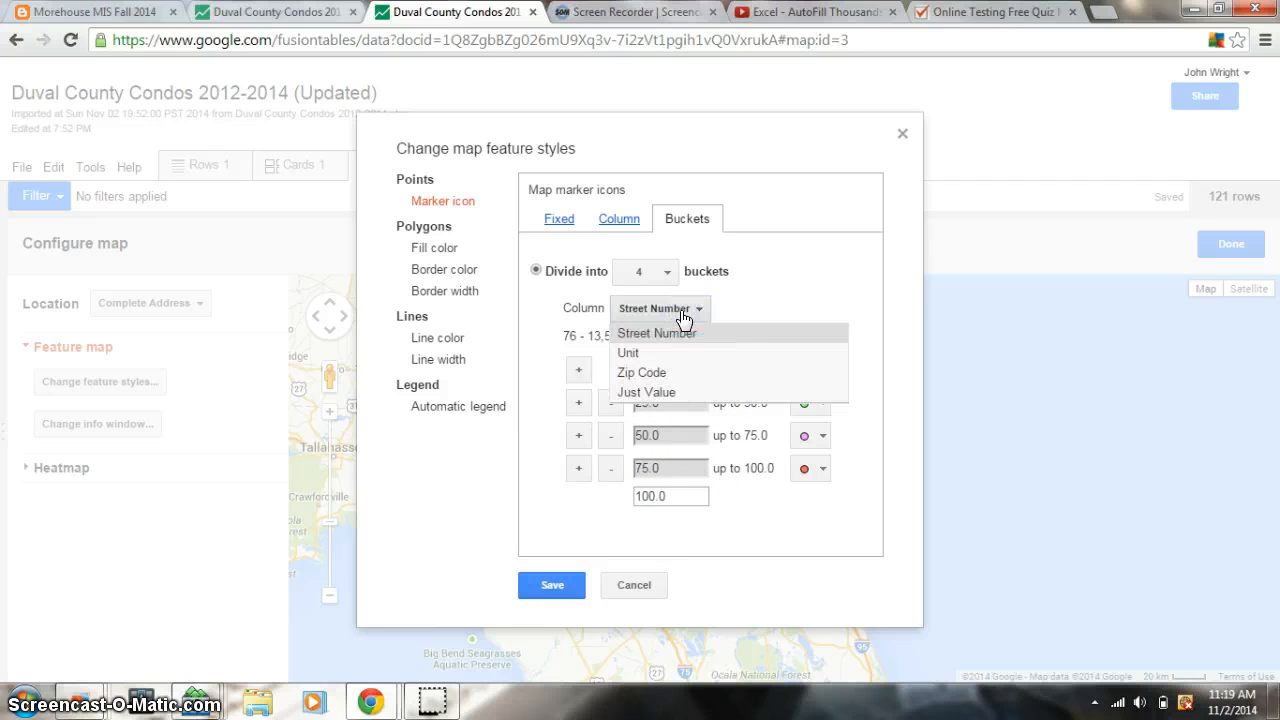
pyautogui.click(655, 394)
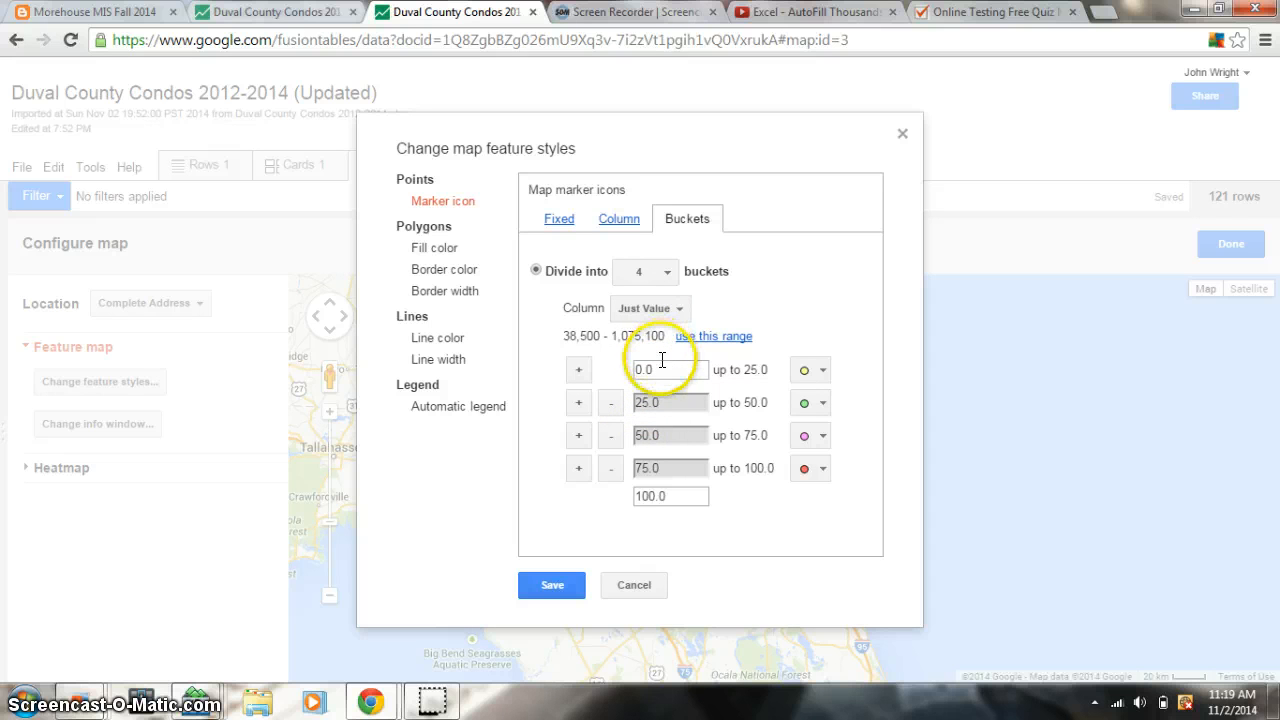
pyautogui.click(696, 340)
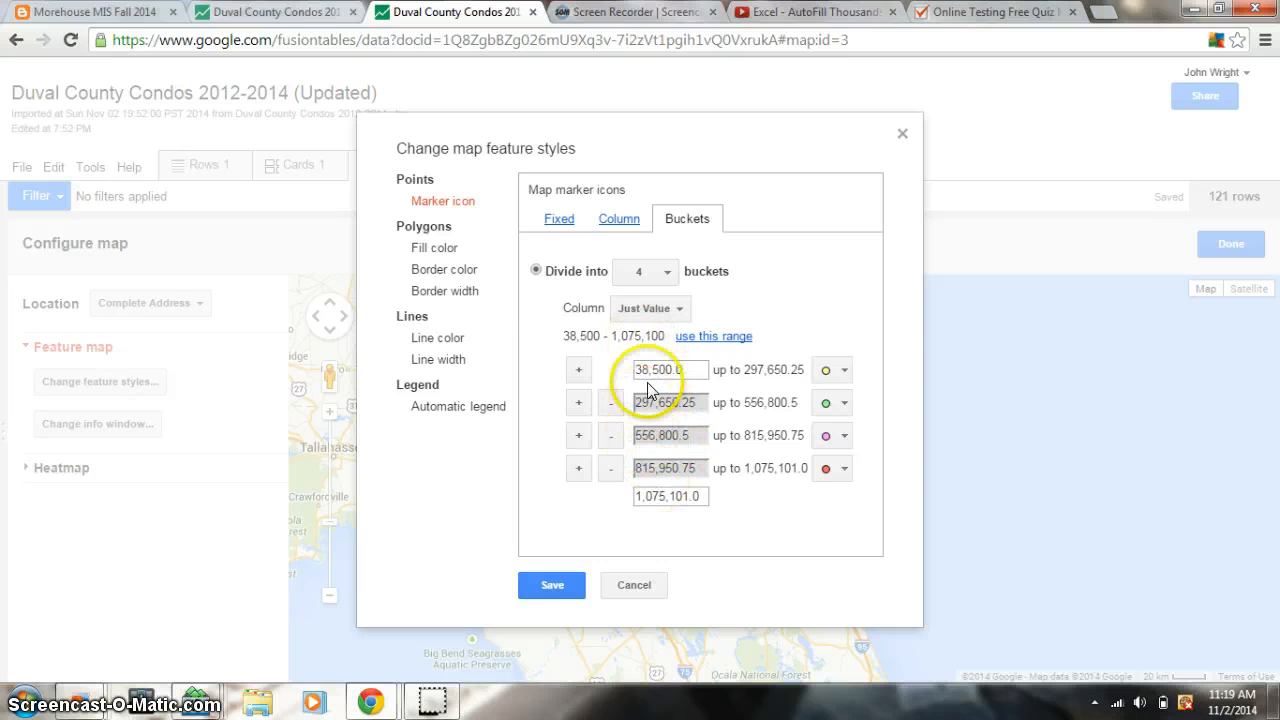
pyautogui.click(556, 588)
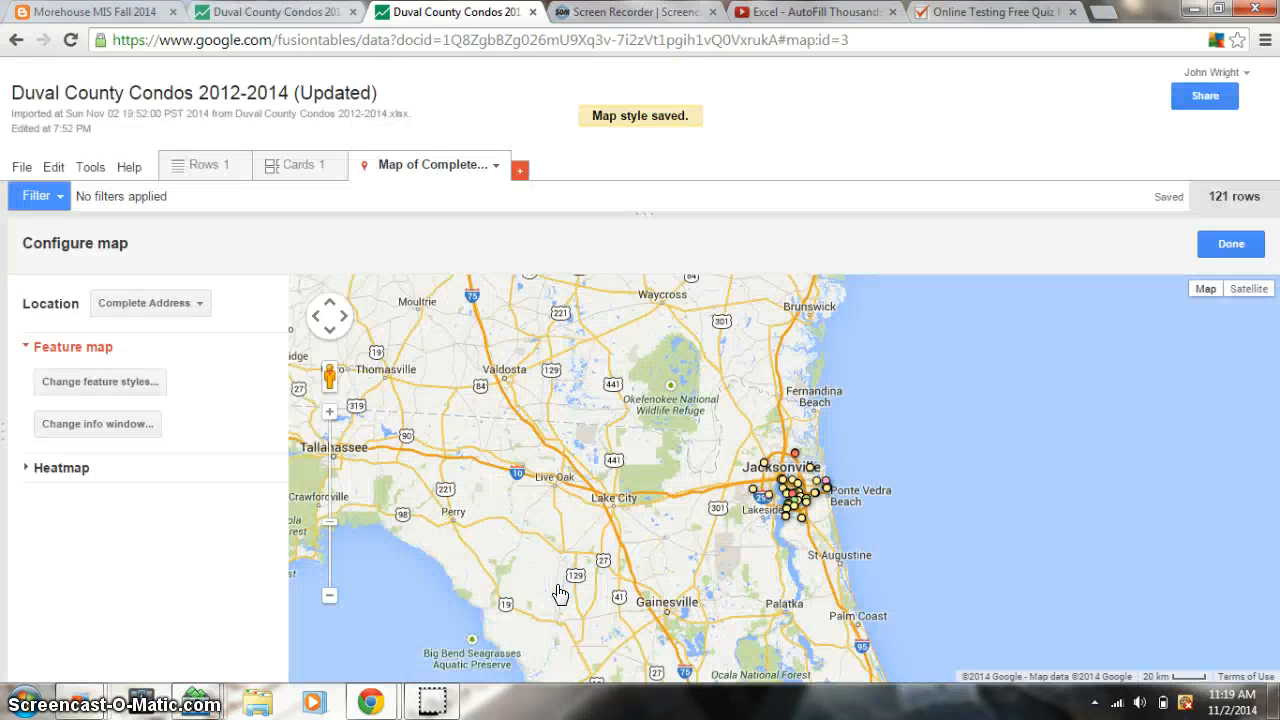
# Step: Examine how the differently coloured Just Value markers are distributed across Jacksonville and the surrounding area
pyautogui.click(329, 418)
pyautogui.click(330, 418)
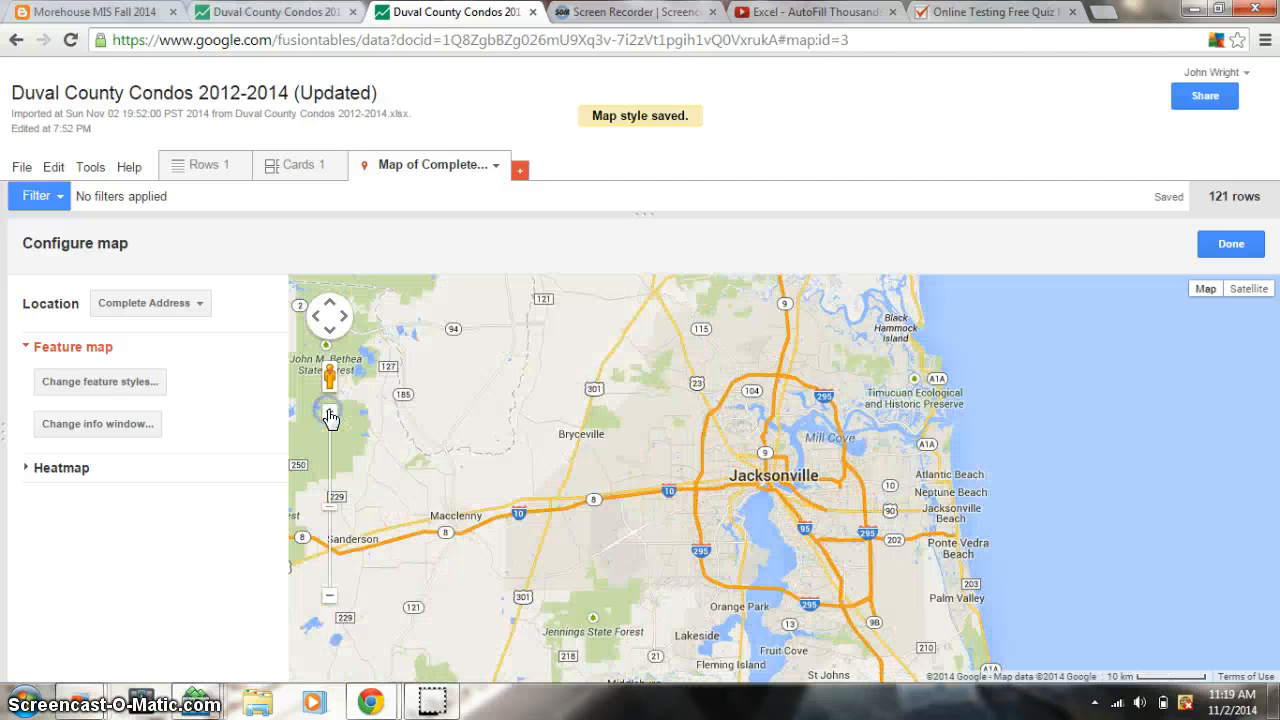
pyautogui.click(330, 418)
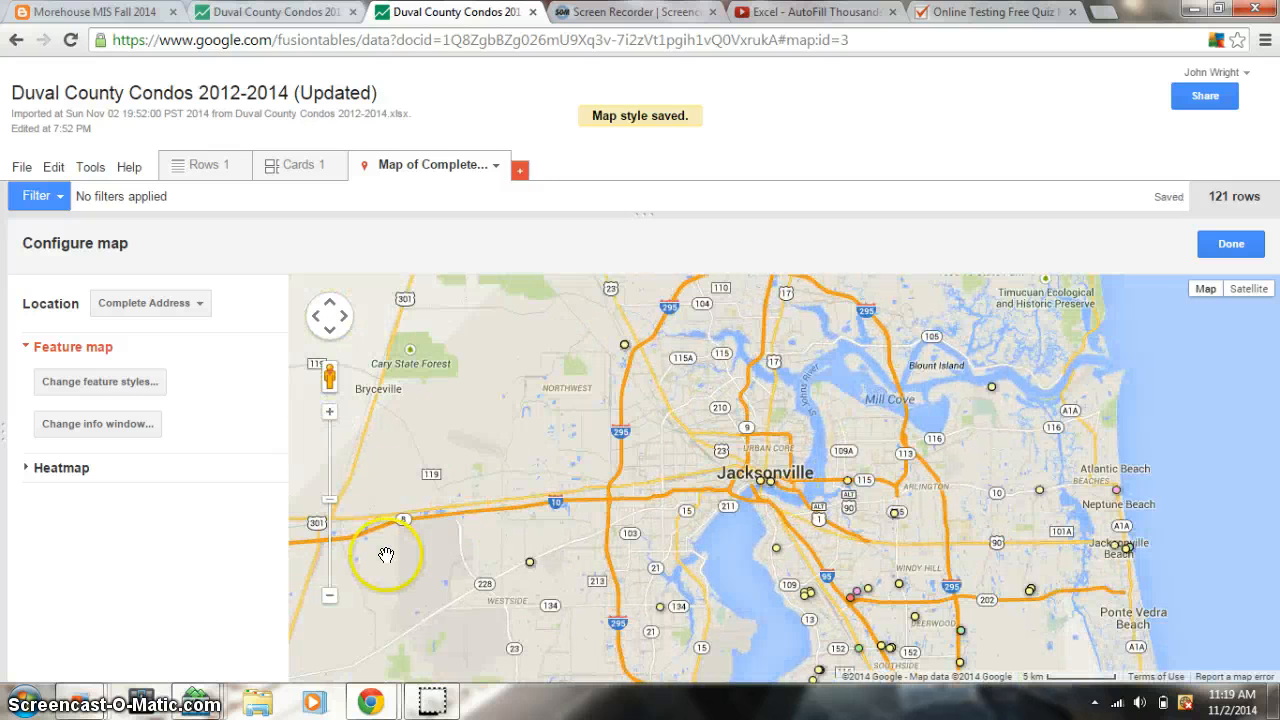
pyautogui.moveTo(633, 522); pyautogui.dragTo(508, 303)
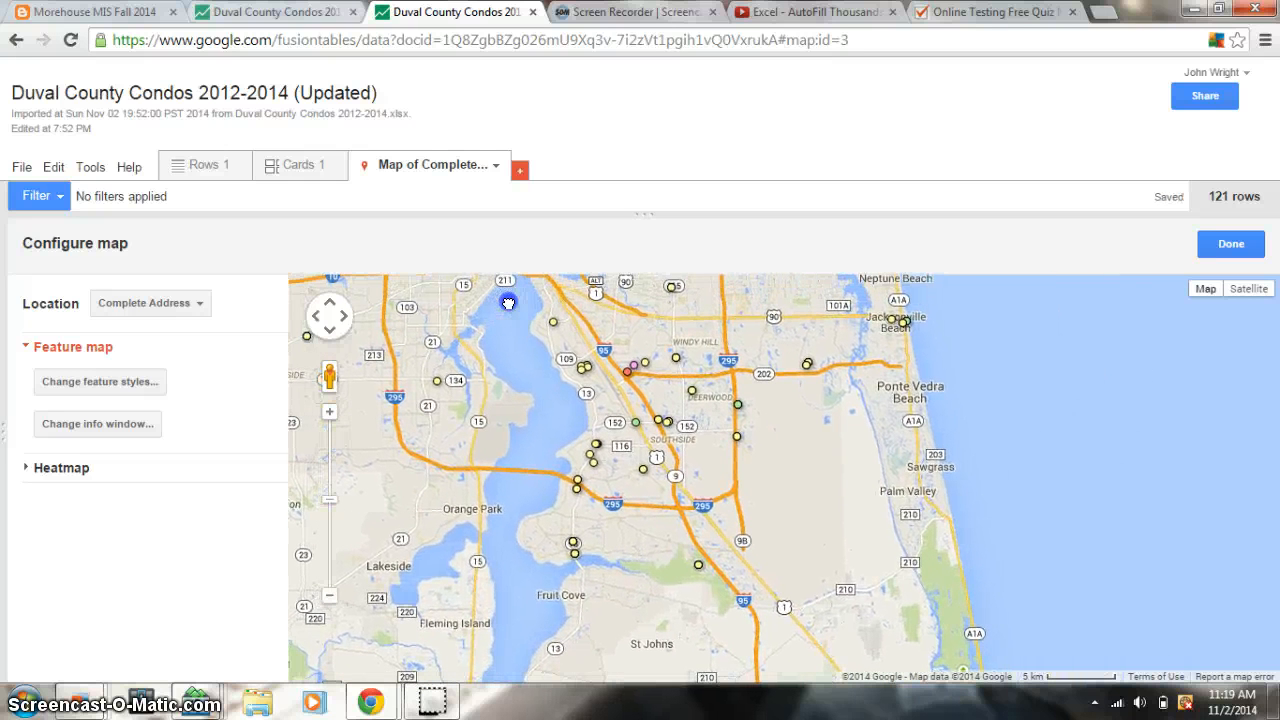
pyautogui.moveTo(508, 303); pyautogui.dragTo(691, 463)
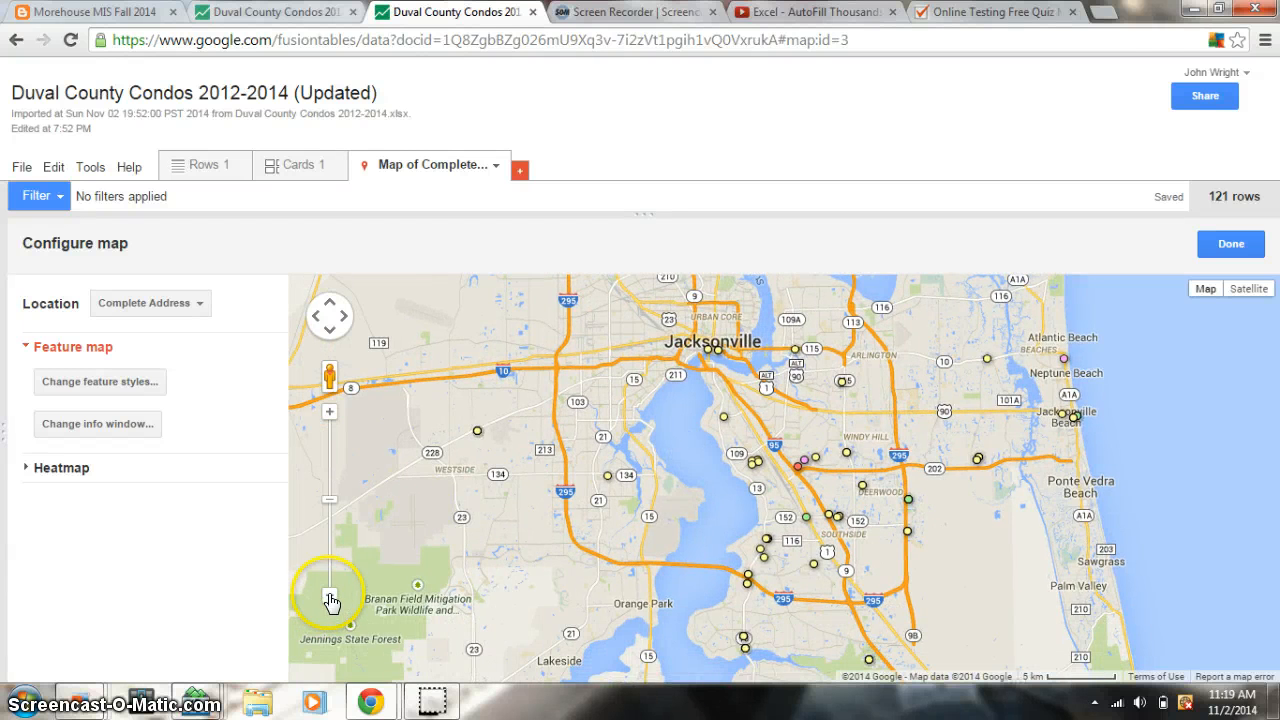
pyautogui.click(329, 594)
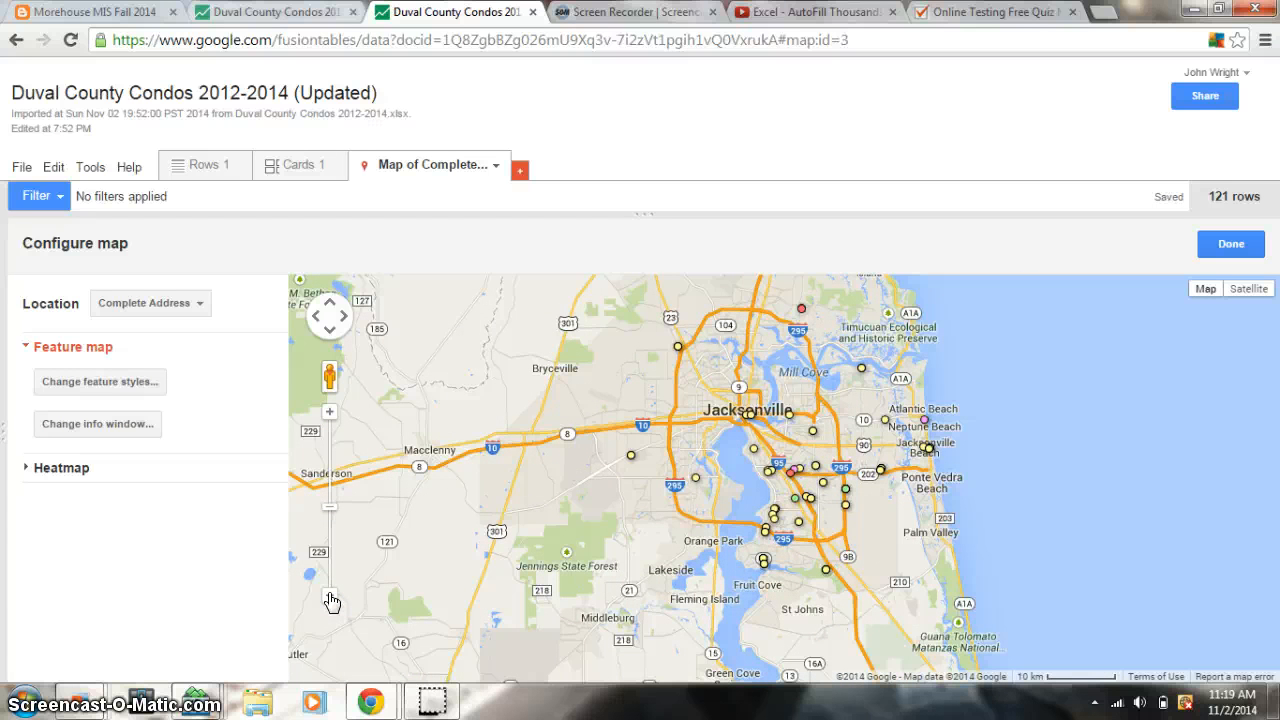
pyautogui.click(330, 597)
pyautogui.click(330, 597)
pyautogui.click(330, 597)
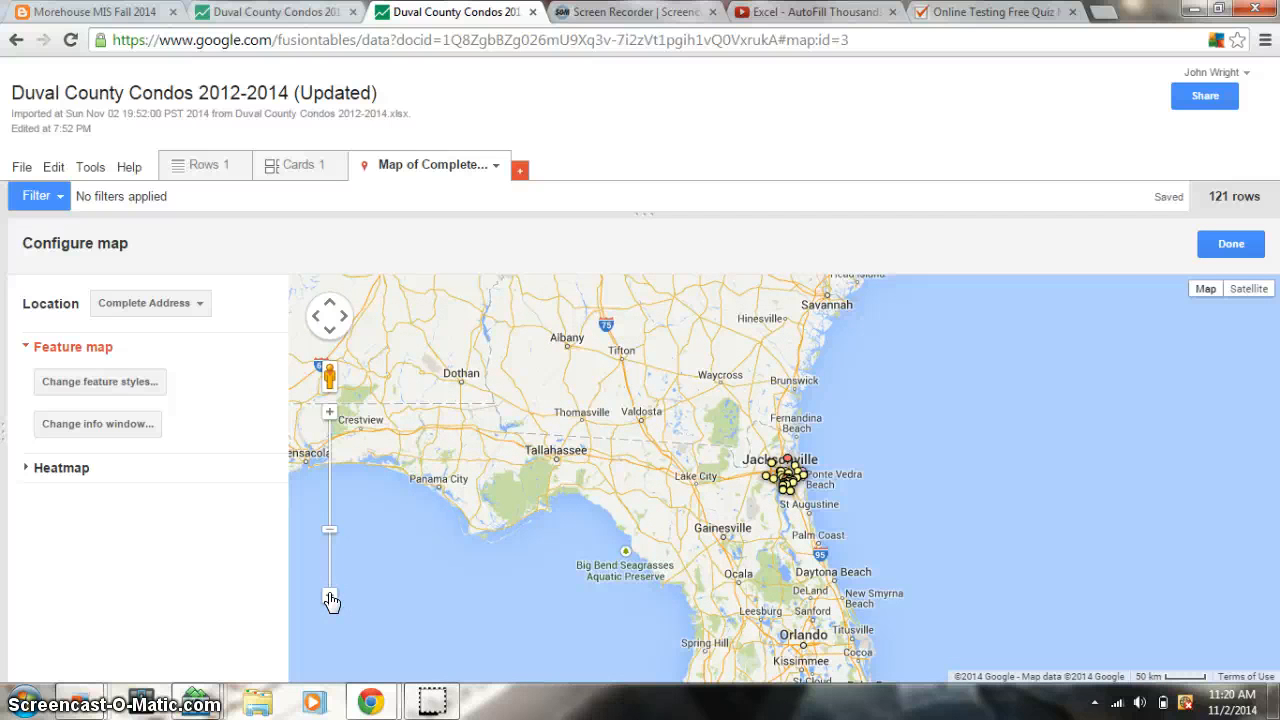
pyautogui.click(330, 411)
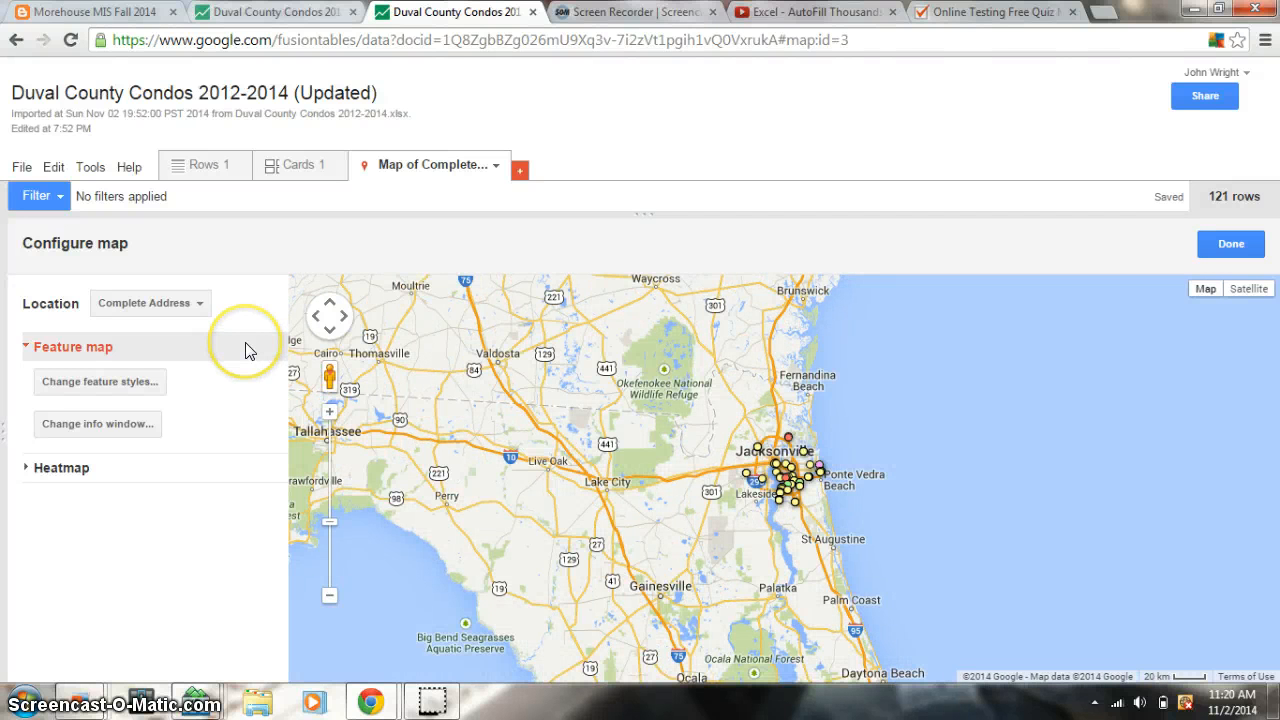
pyautogui.click(50, 196)
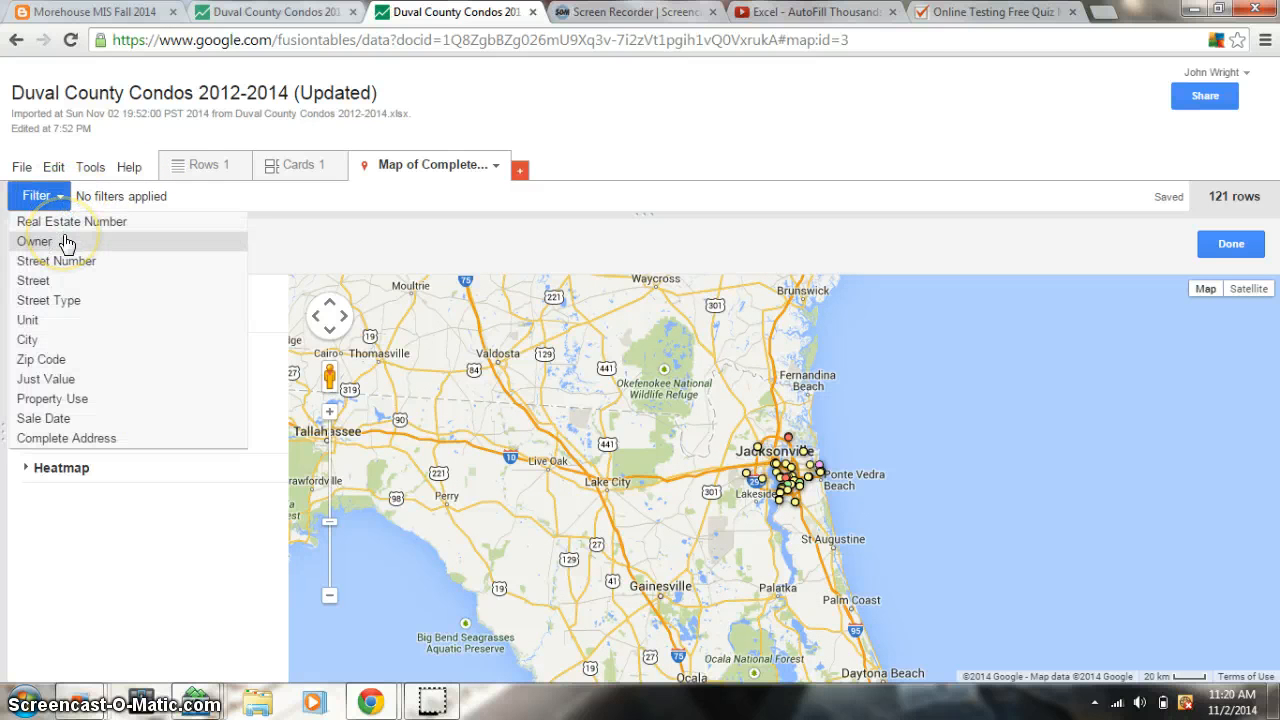
pyautogui.click(63, 243)
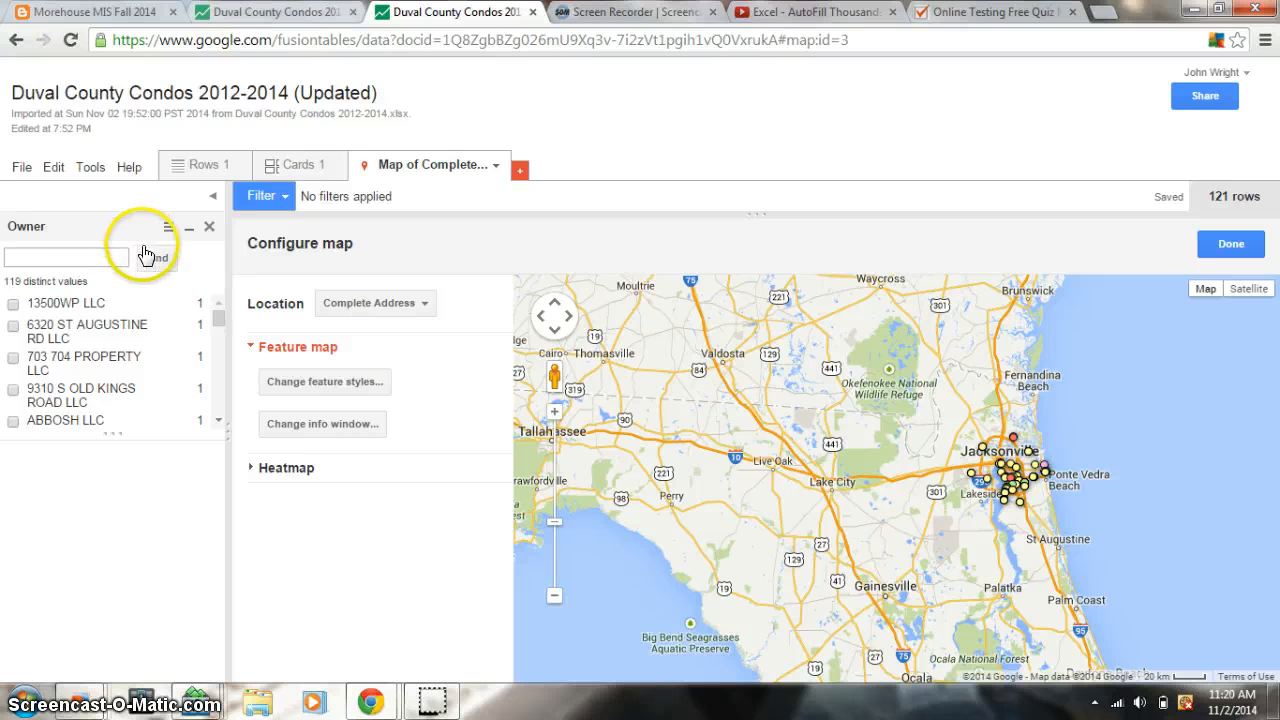
pyautogui.click(213, 232)
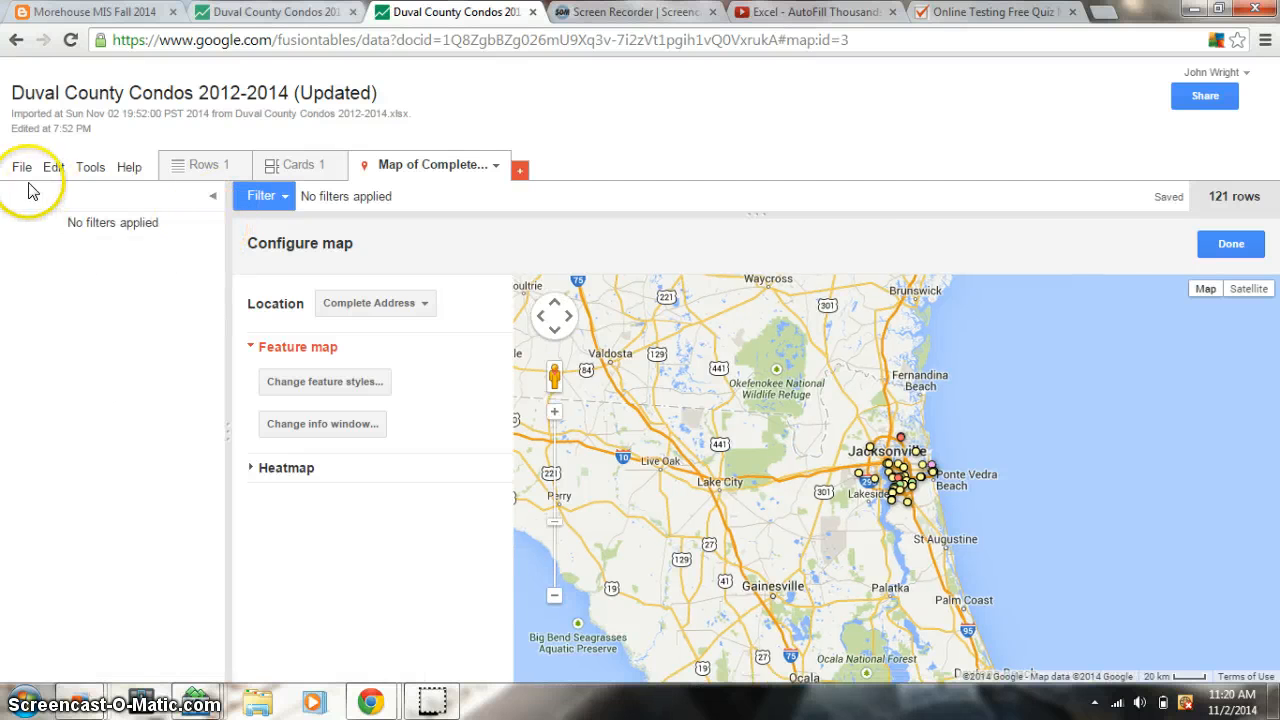
# Step: Add a filter on the City column, restrict the map to Jacksonville, Fl, and clear that city selection again
pyautogui.click(288, 199)
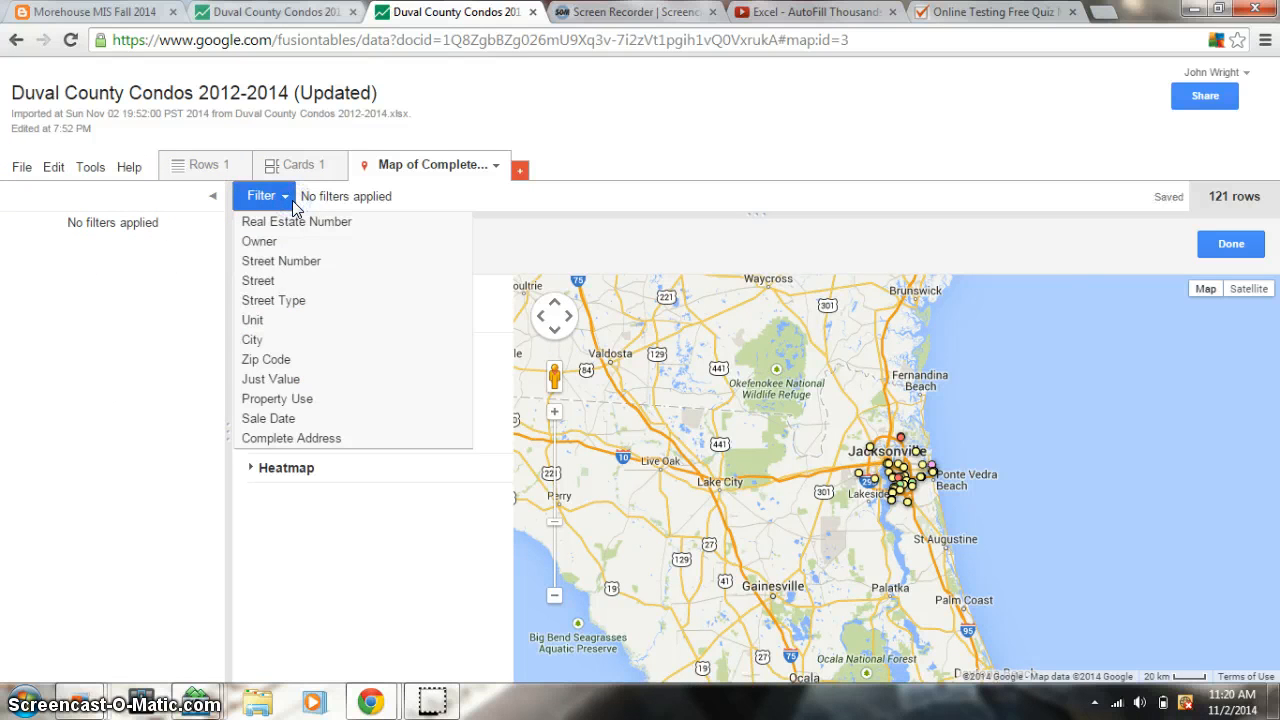
pyautogui.click(270, 340)
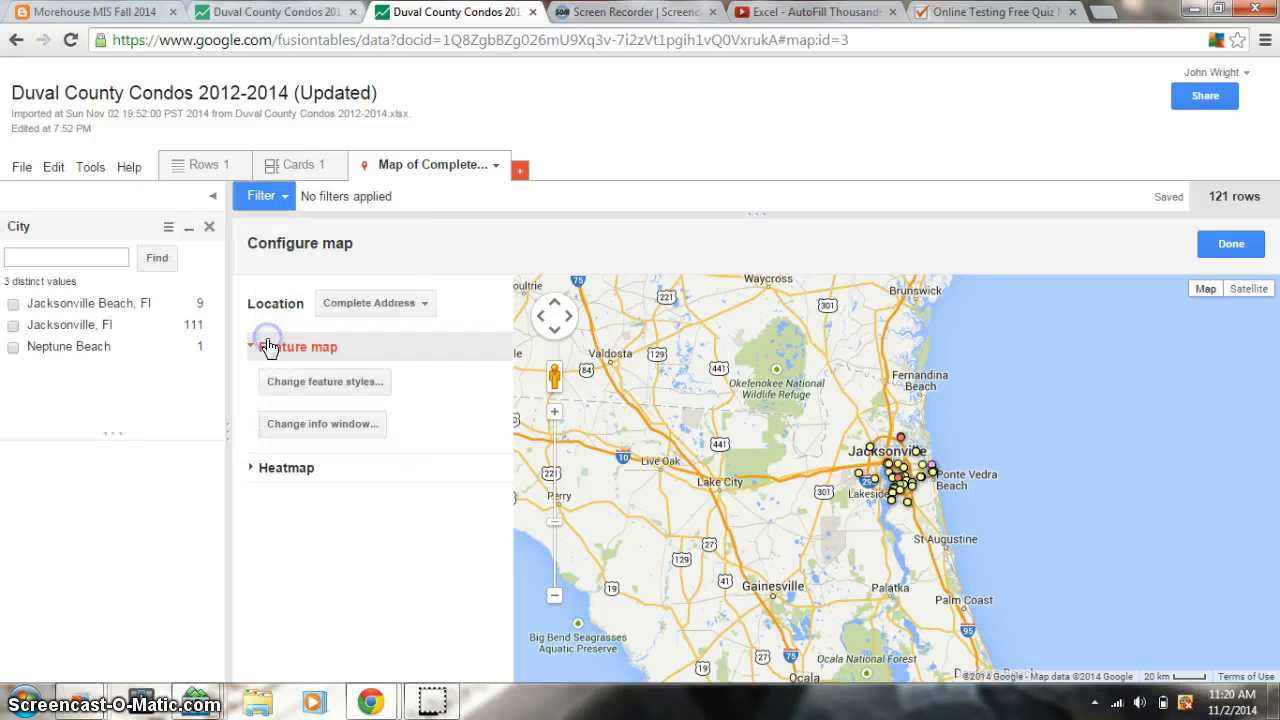
pyautogui.click(13, 326)
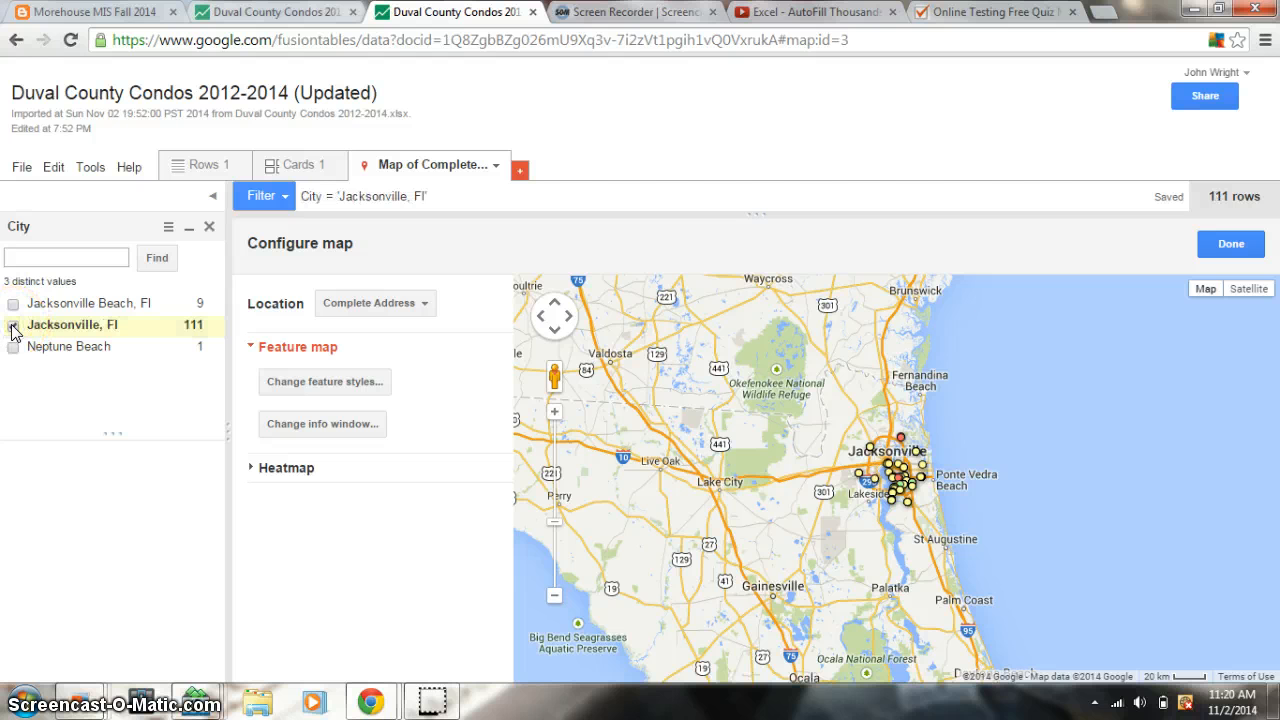
pyautogui.click(13, 325)
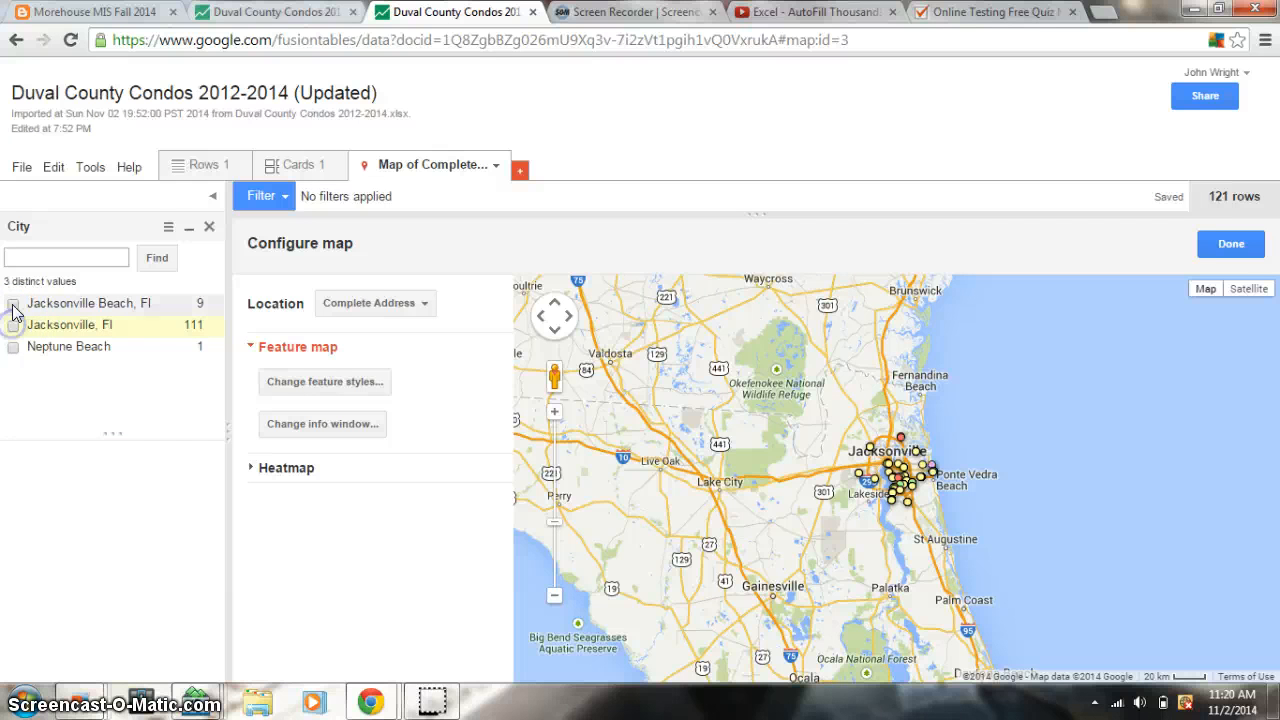
# Step: Filter the map to Jacksonville Beach, Fl, and add Jacksonville, Fl and Neptune Beach to the City selection
pyautogui.click(13, 304)
pyautogui.click(13, 326)
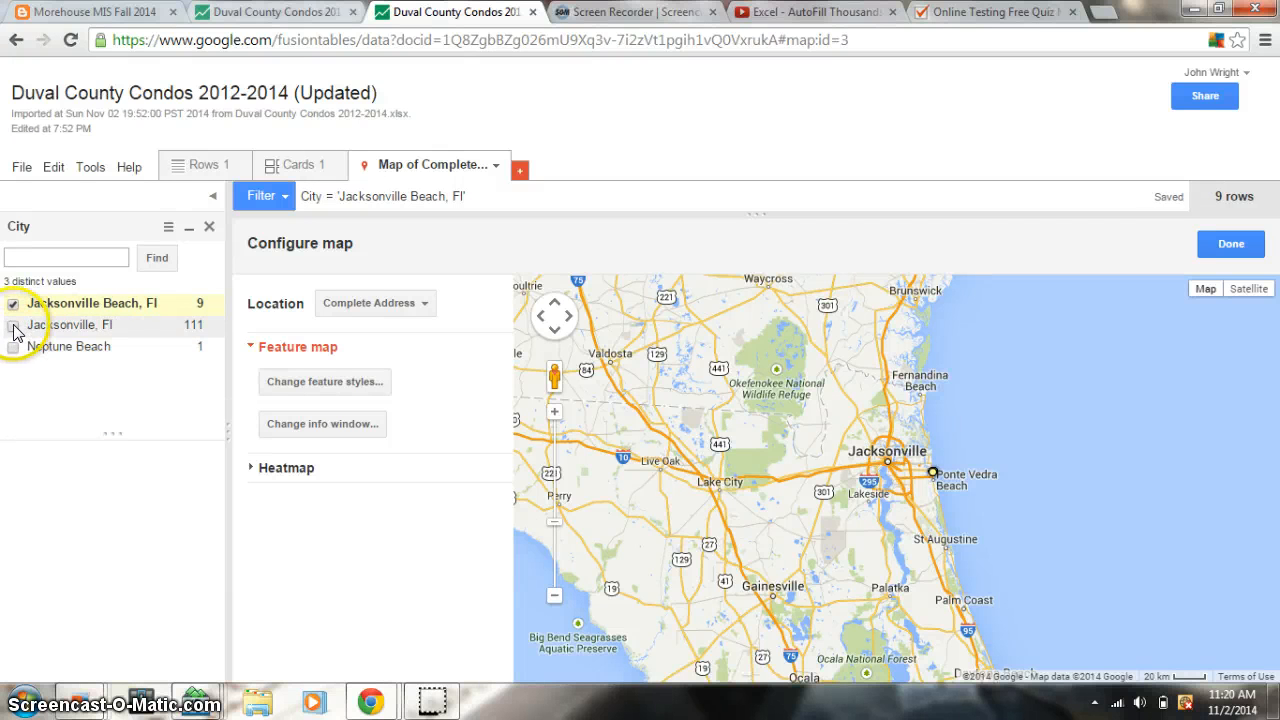
pyautogui.click(13, 348)
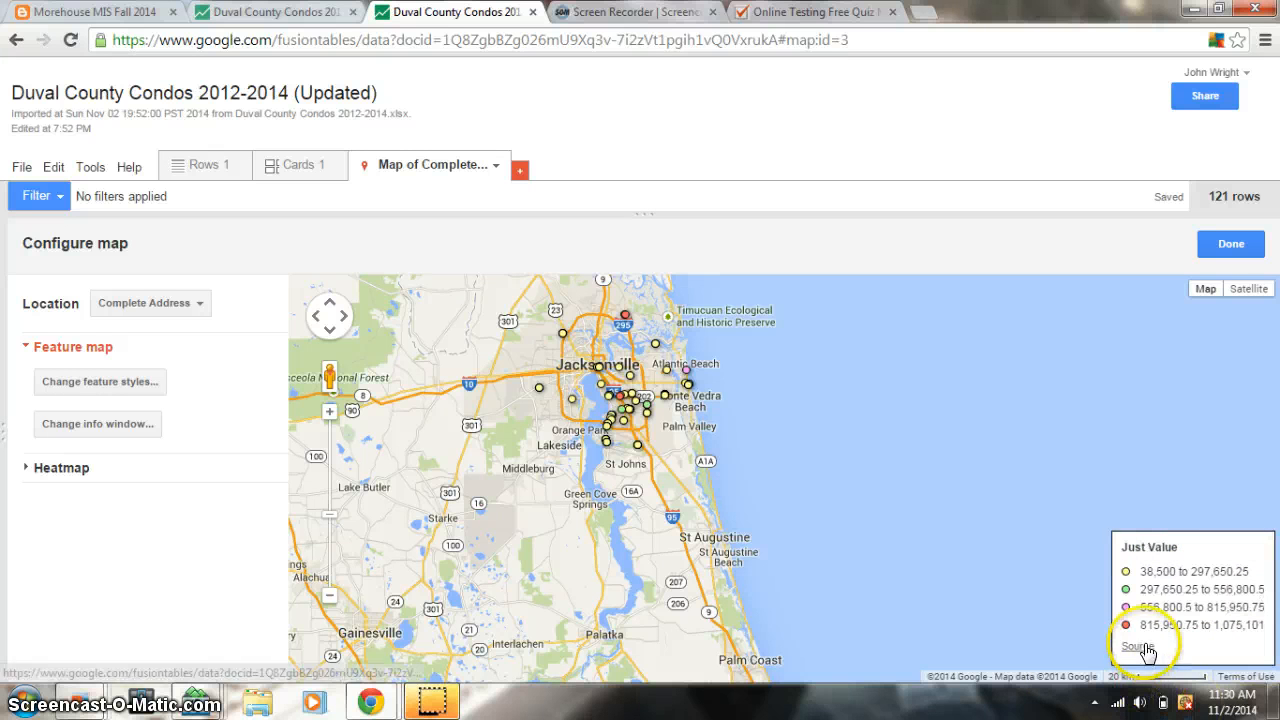
# Step: Open the automatic legend settings in the map's feature styles, at the marker legend title Just Value
pyautogui.click(329, 412)
pyautogui.click(329, 412)
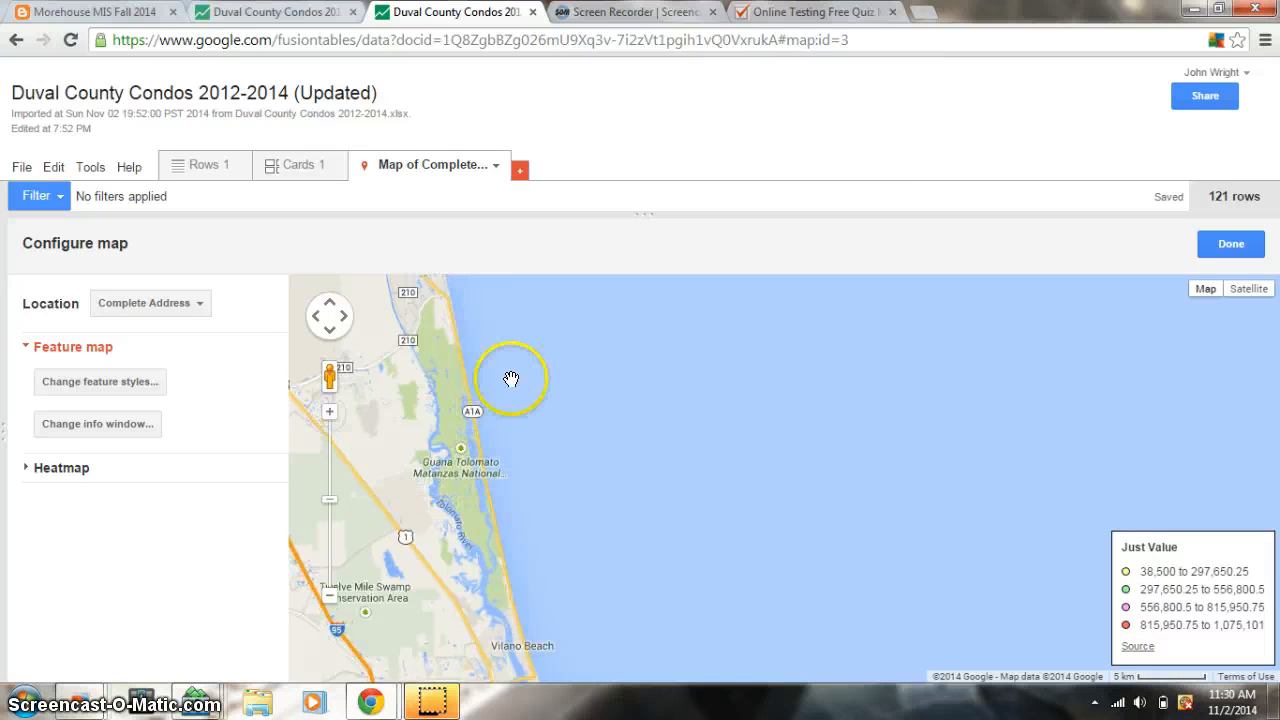
pyautogui.moveTo(509, 380); pyautogui.dragTo(1024, 699)
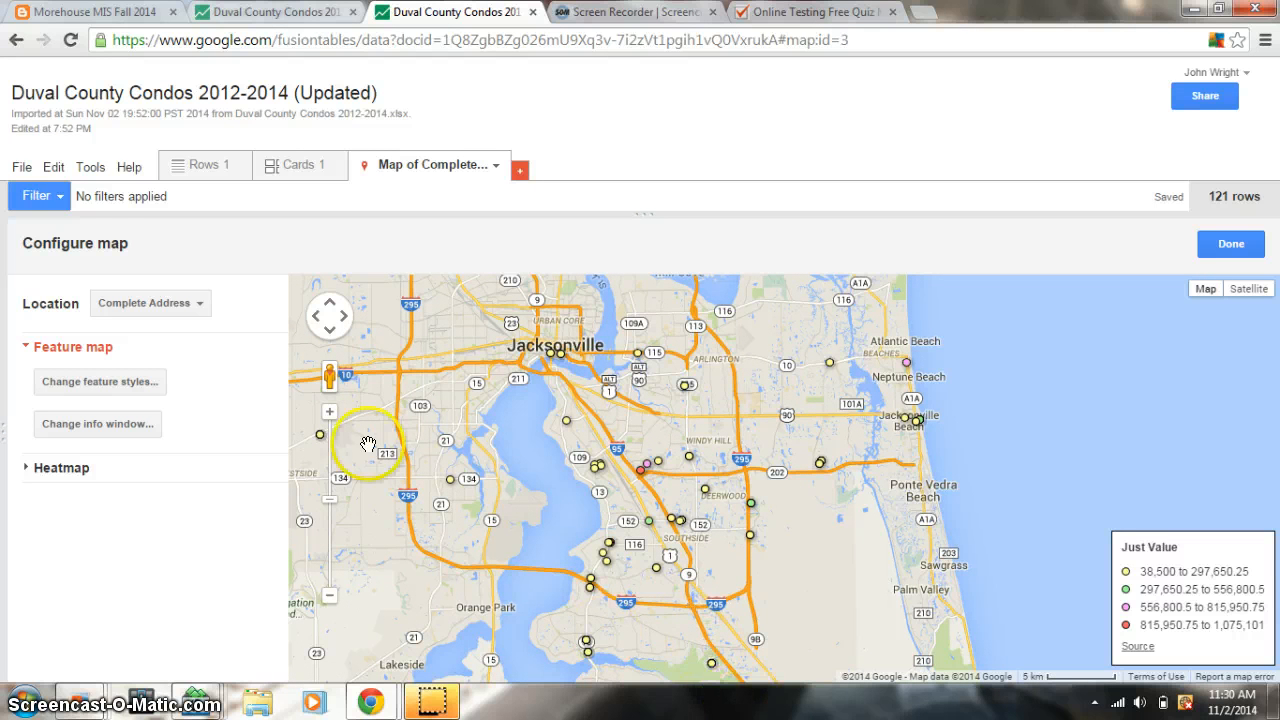
pyautogui.click(90, 167)
pyautogui.click(115, 222)
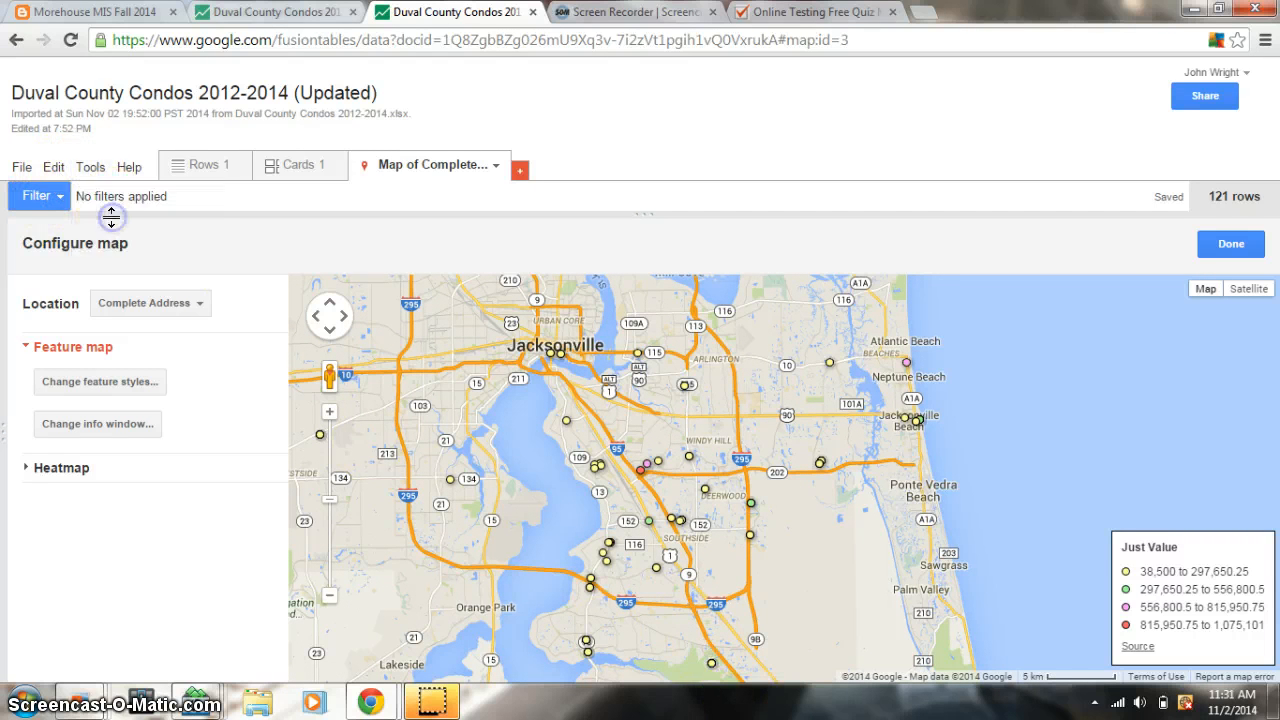
pyautogui.click(127, 386)
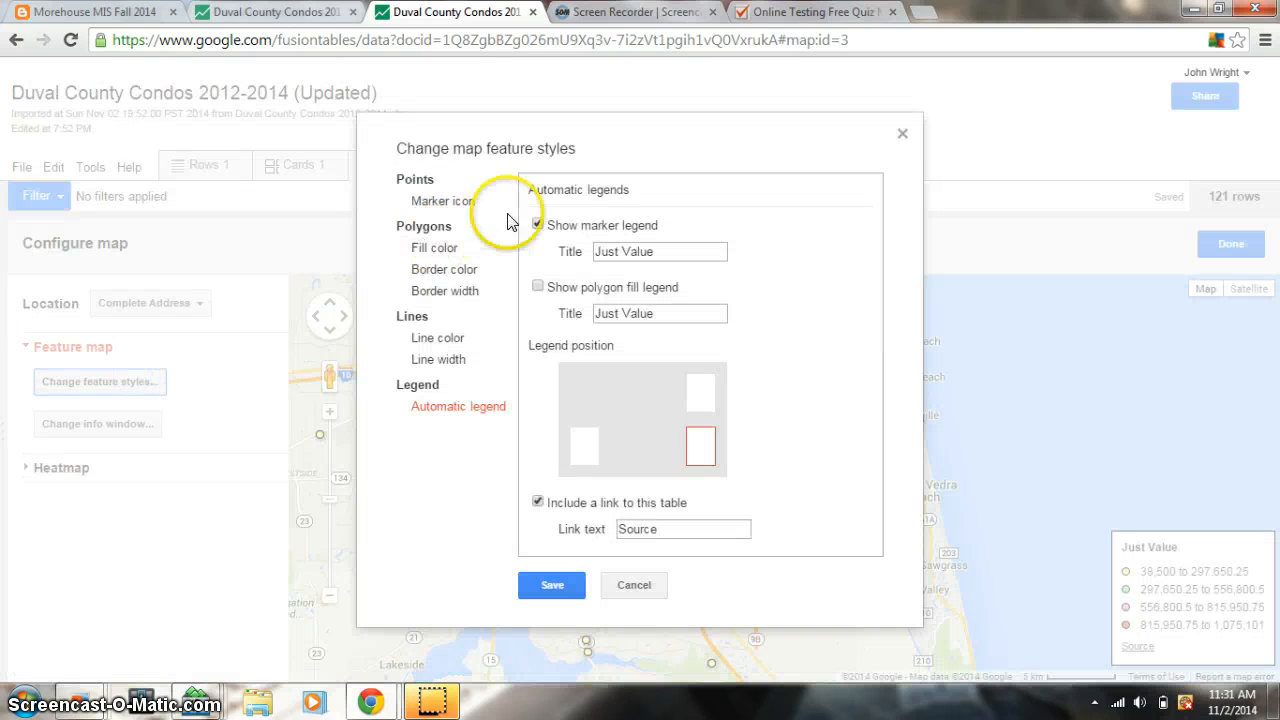
pyautogui.click(633, 254)
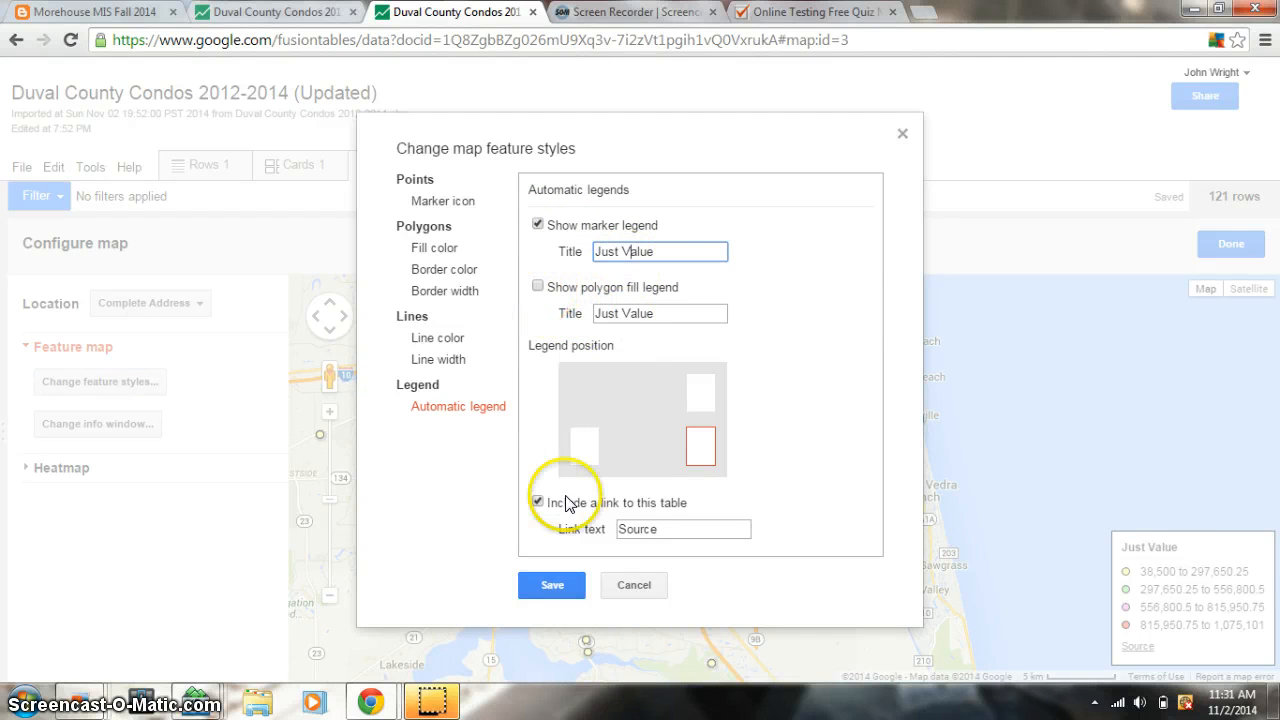
# Step: Position the legend in the map's lower-right corner, keep Source as the table link text, and save the map style
pyautogui.click(691, 405)
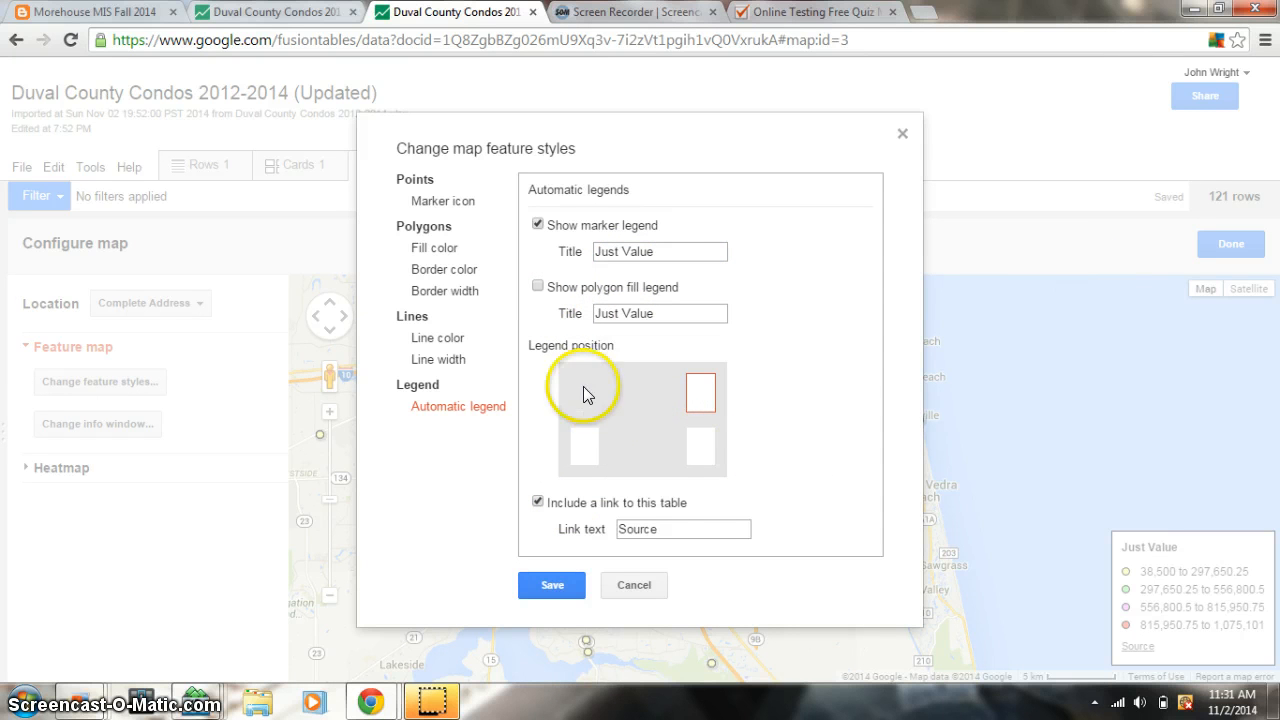
pyautogui.click(698, 458)
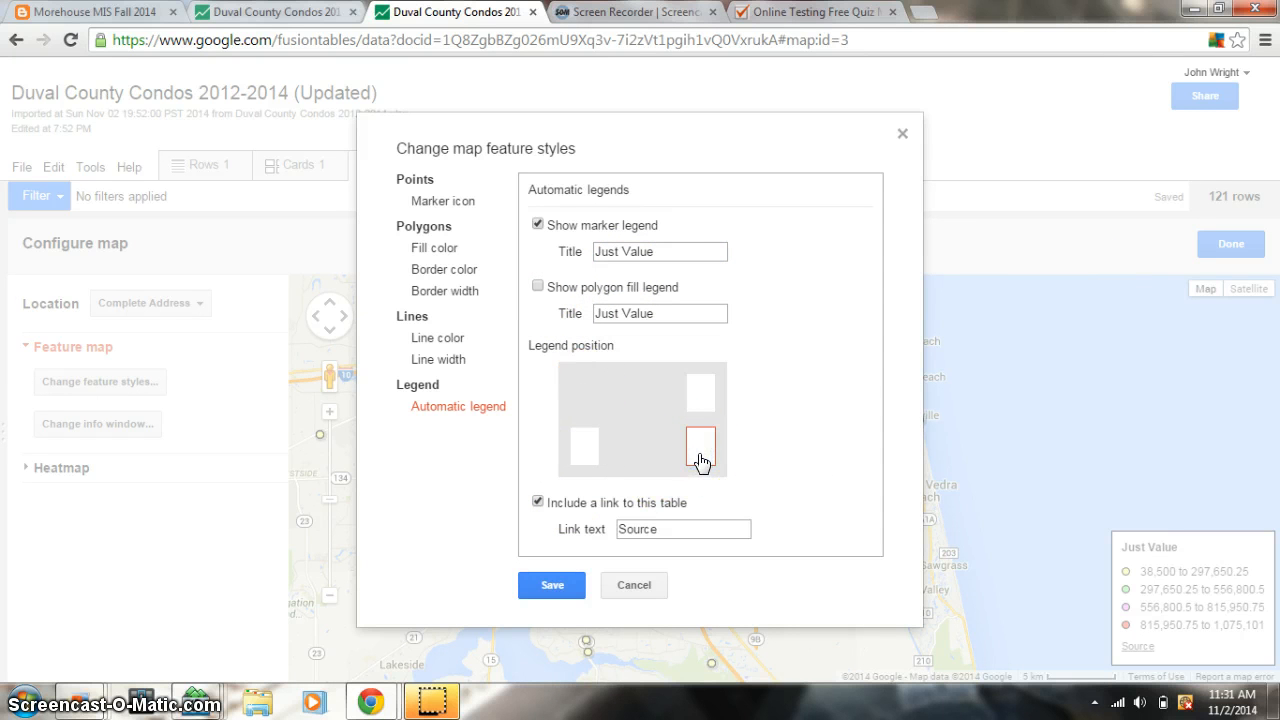
pyautogui.moveTo(624, 527)
pyautogui.mouseDown()
pyautogui.moveTo(749, 529)
pyautogui.moveTo(602, 529)
pyautogui.mouseUp()
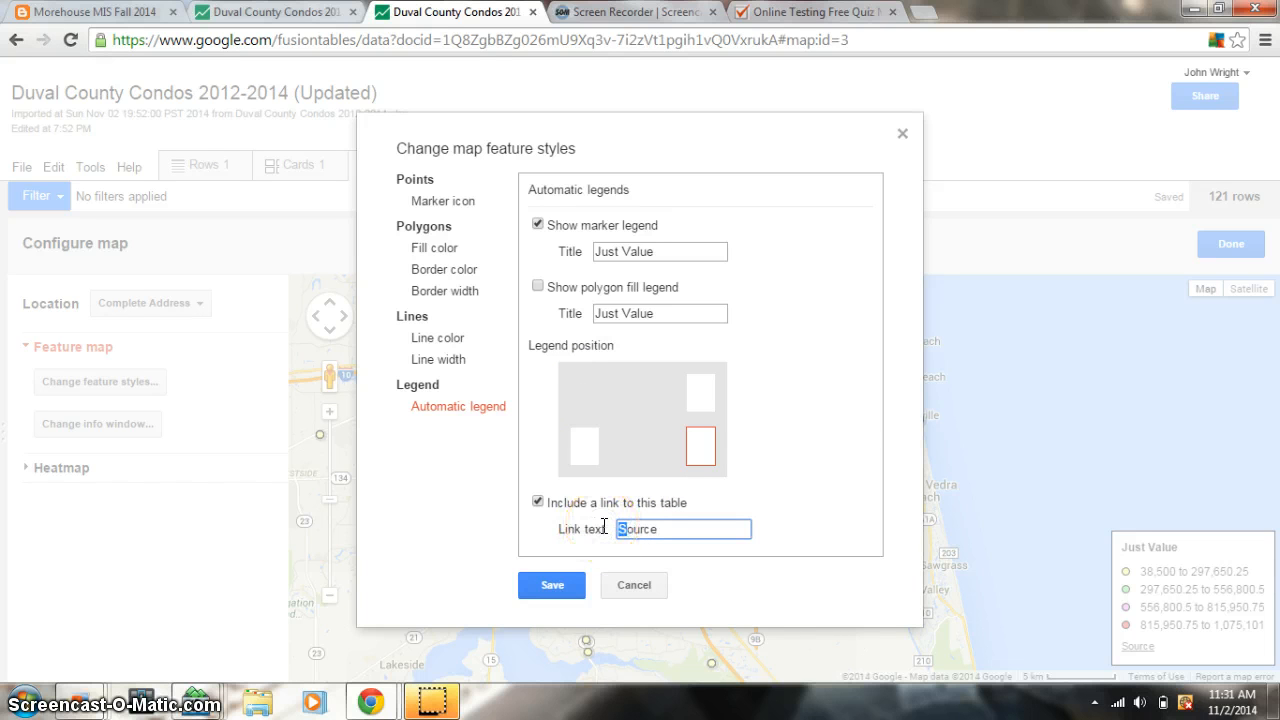
pyautogui.click(600, 527)
pyautogui.click(560, 585)
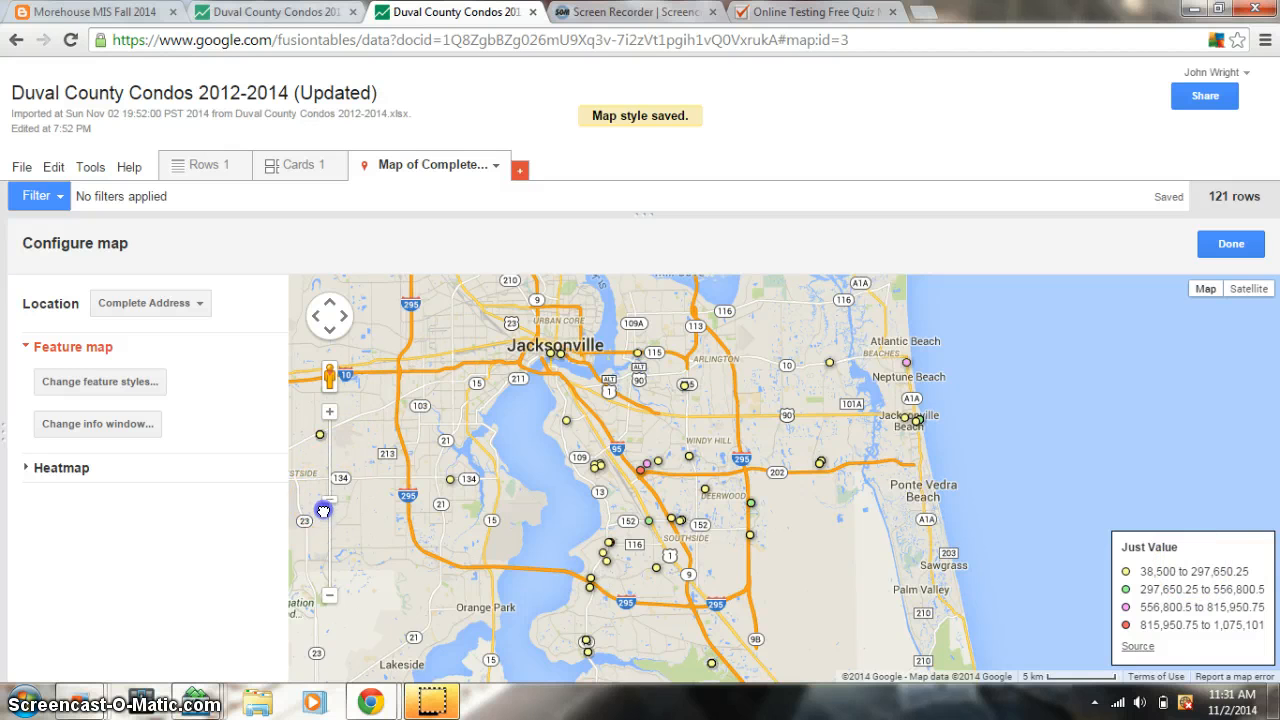
# Step: Show the condo markers within the wider northern Florida and southern Georgia area and finish configuring the map
pyautogui.click(323, 512)
pyautogui.click(327, 533)
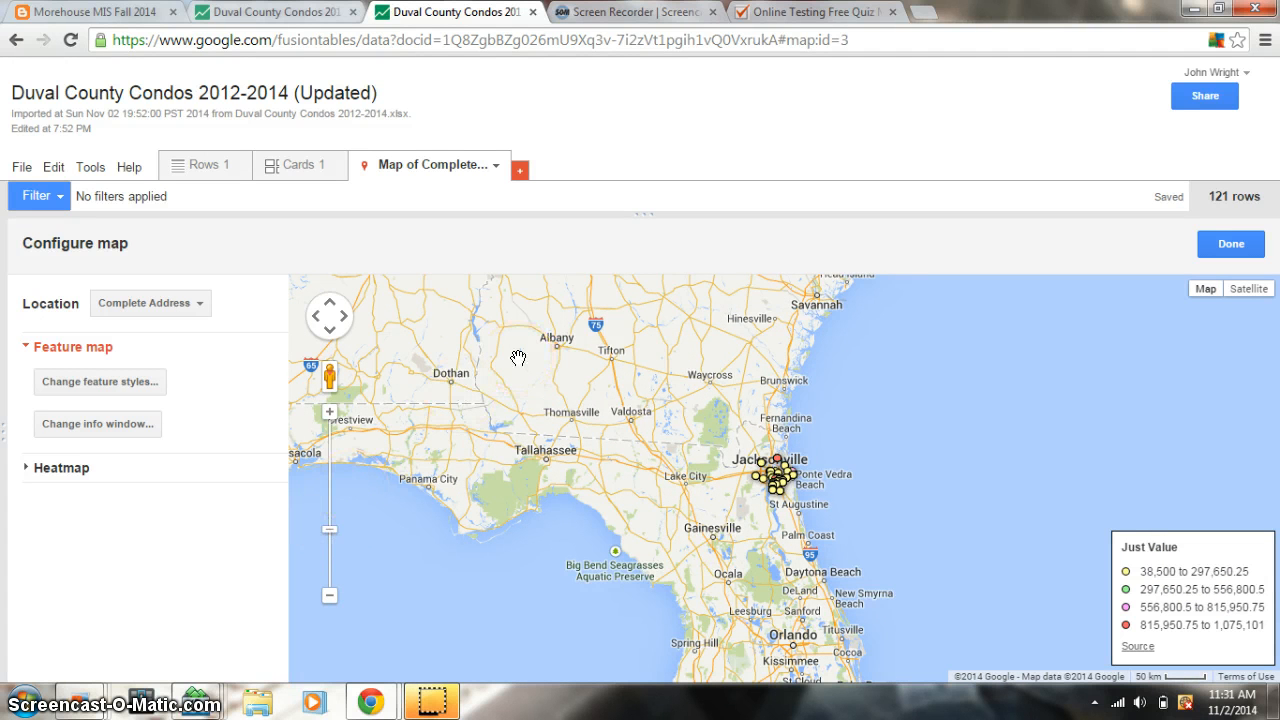
pyautogui.click(1212, 250)
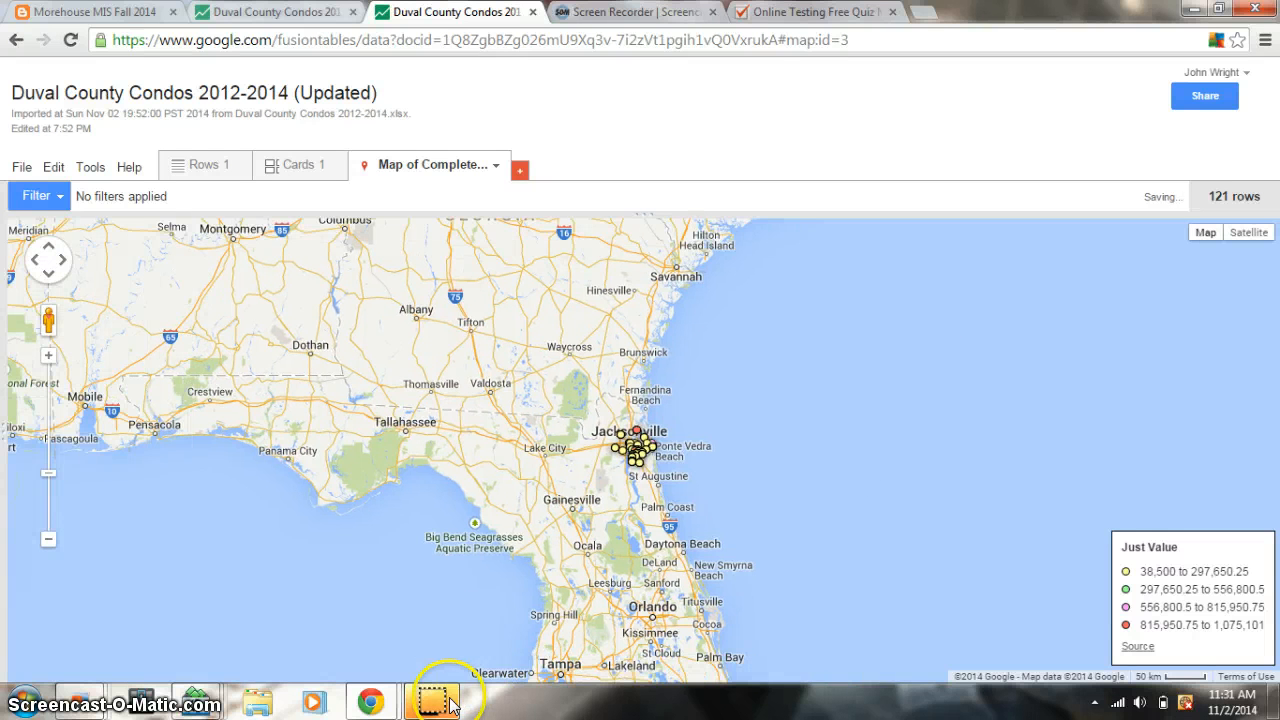